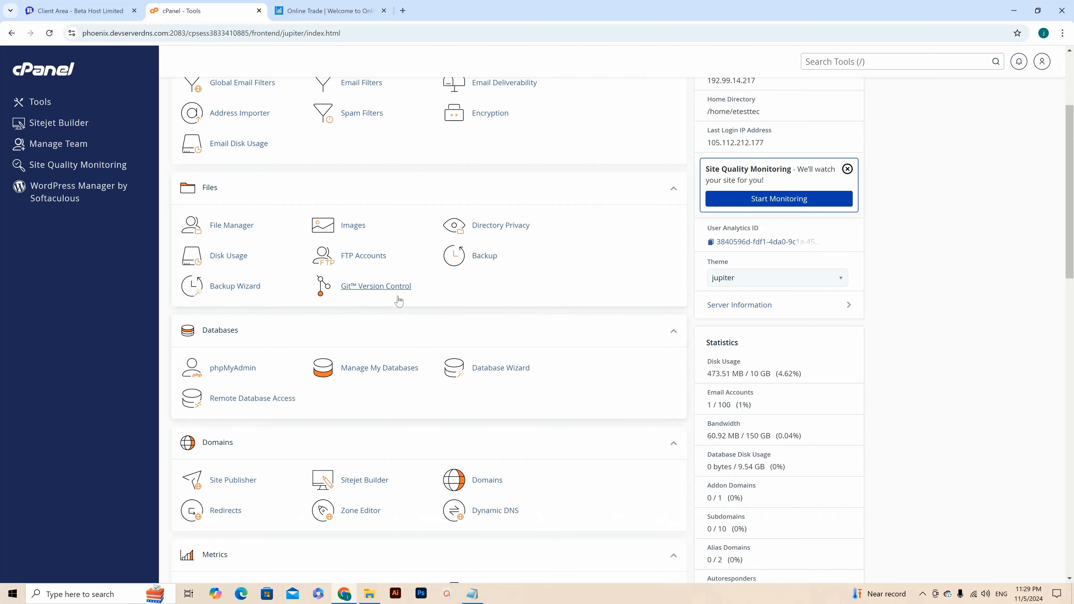
Step: Open phpMyAdmin from the cPanel tools and browse the admins table of the etesttec_broker database
{"action": "scroll", "coordinate": [389, 304], "scroll_direction": "up", "scroll_amount": 4}
{"action": "scroll", "coordinate": [440, 393], "scroll_direction": "down", "scroll_amount": 3}
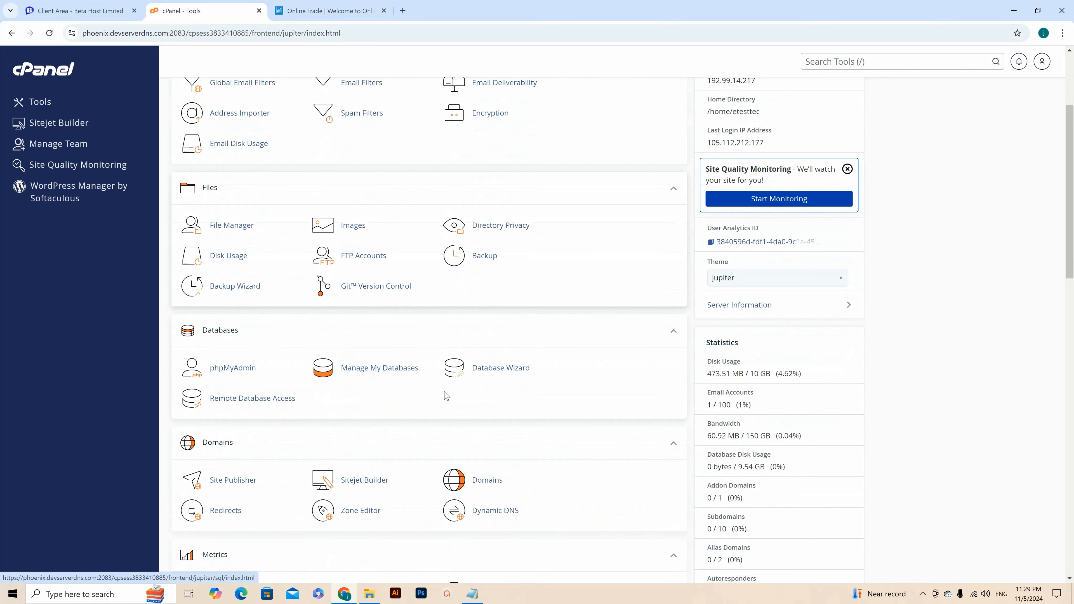
{"action": "left_click", "coordinate": [238, 371]}
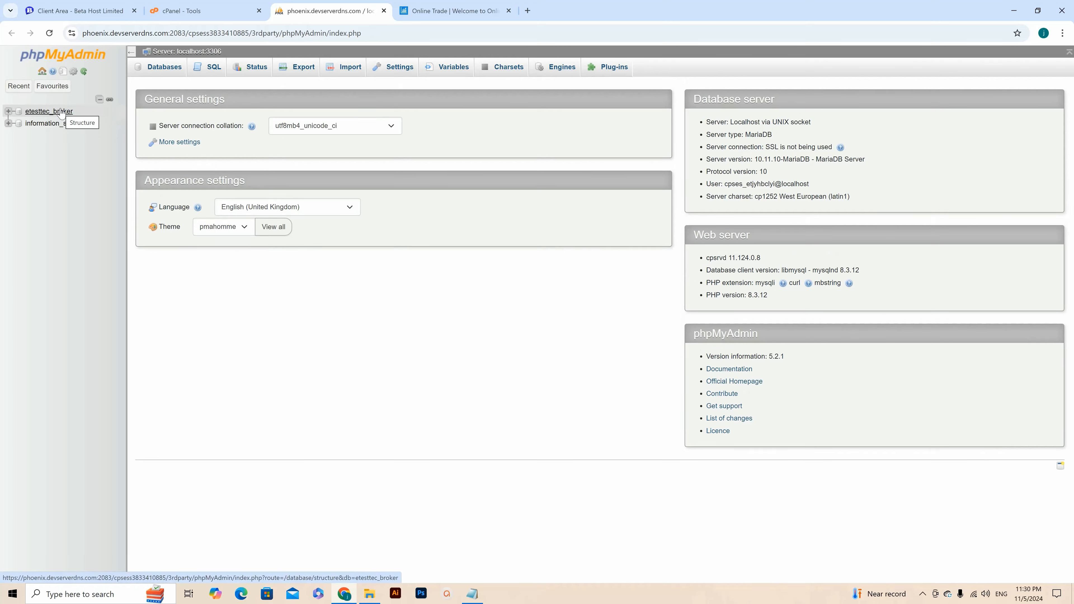
{"action": "left_click", "coordinate": [52, 87]}
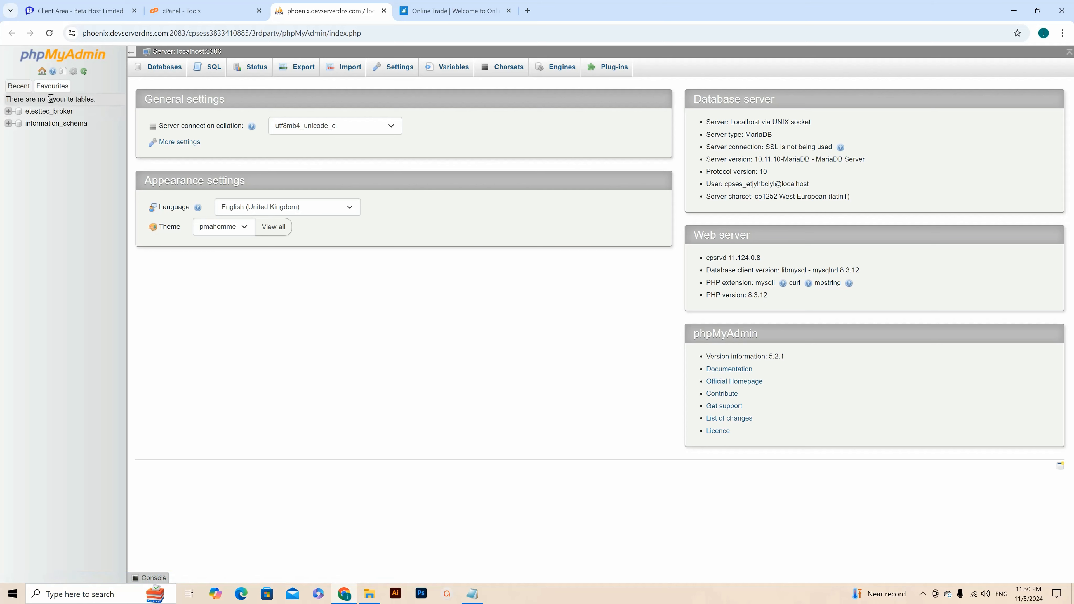
{"action": "left_click", "coordinate": [49, 111]}
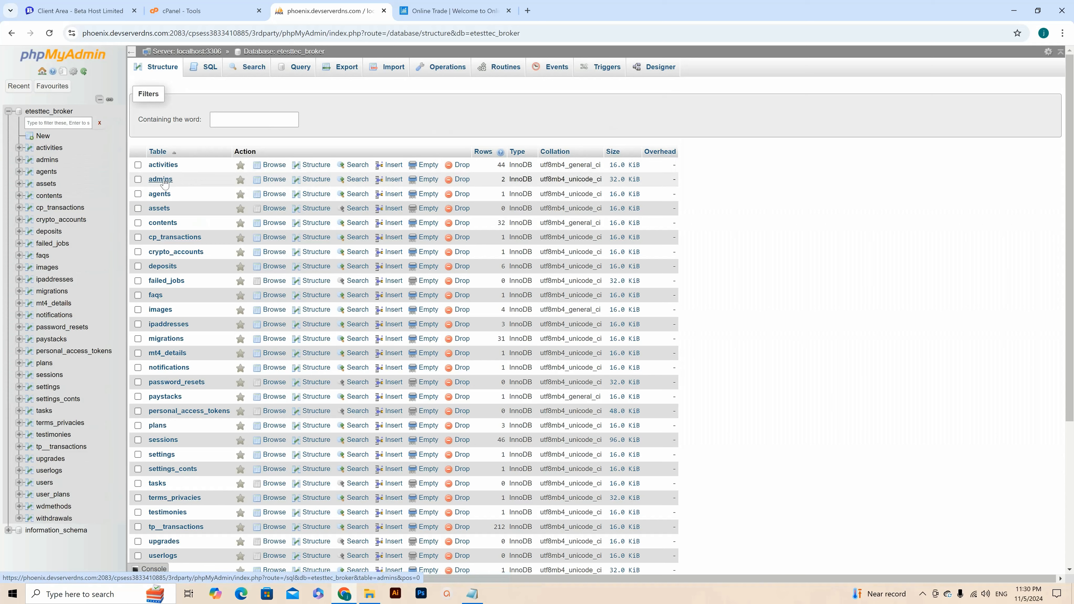
{"action": "left_click", "coordinate": [161, 179]}
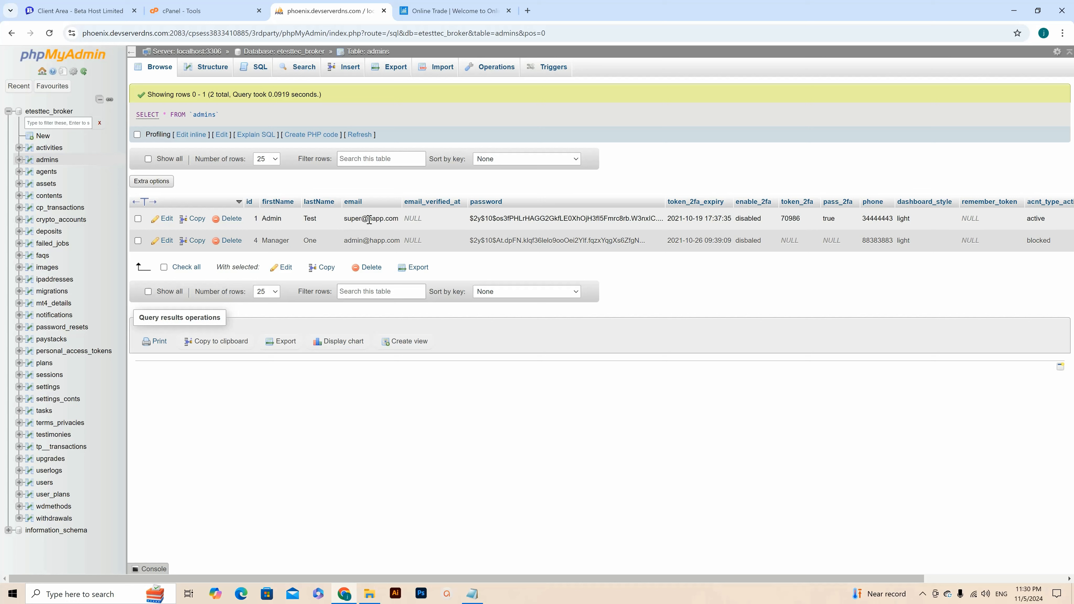
Step: Edit the admins record with id 1, entering a new account password with the password_hash() PHP function applied
{"action": "left_click_drag", "start_coordinate": [389, 220], "coordinate": [359, 220]}
{"action": "left_click_drag", "start_coordinate": [267, 219], "coordinate": [278, 218]}
{"action": "left_click", "coordinate": [377, 219]}
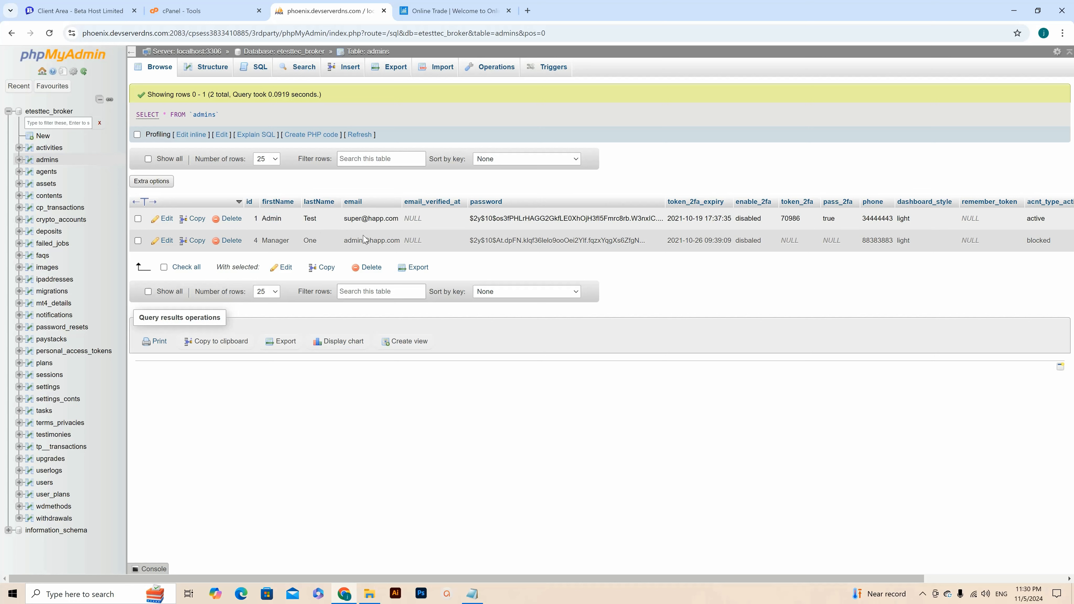
{"action": "left_click", "coordinate": [166, 218]}
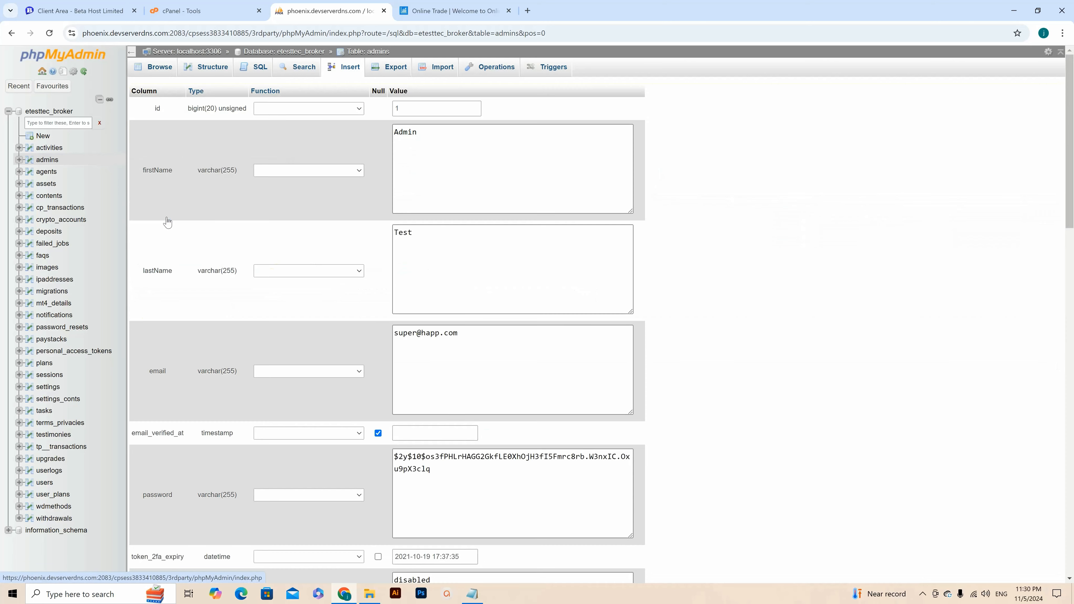
{"action": "scroll", "coordinate": [496, 257], "scroll_direction": "down", "scroll_amount": 3}
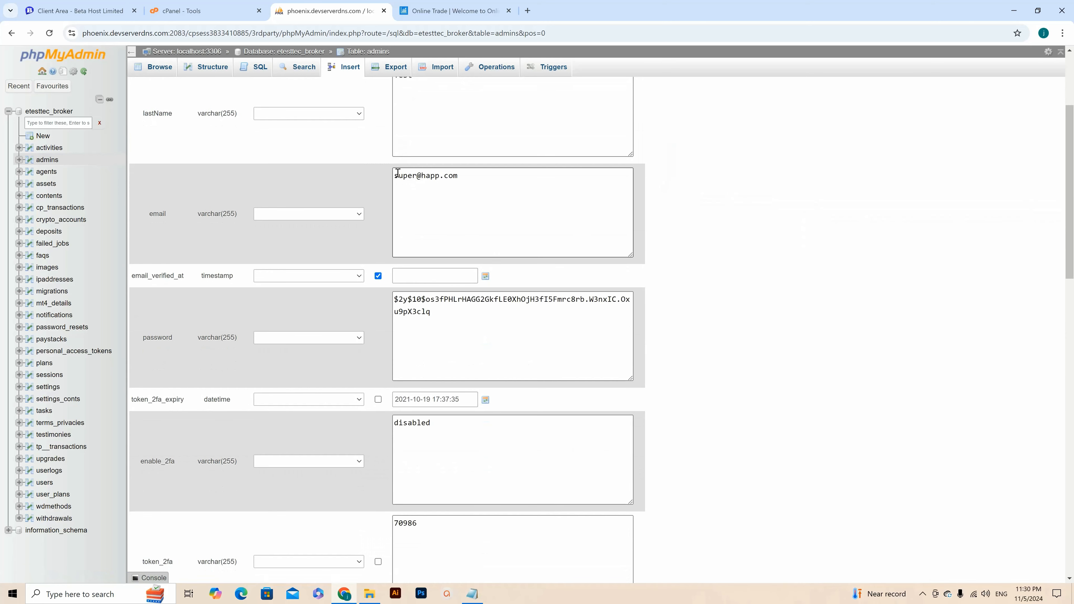
{"action": "left_click_drag", "start_coordinate": [398, 173], "coordinate": [459, 176]}
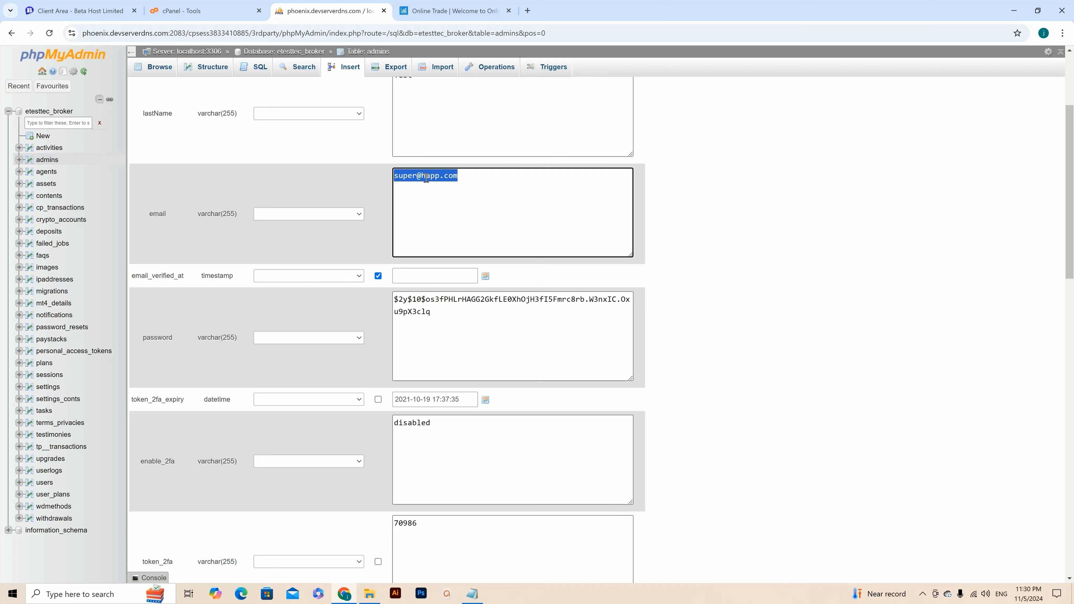
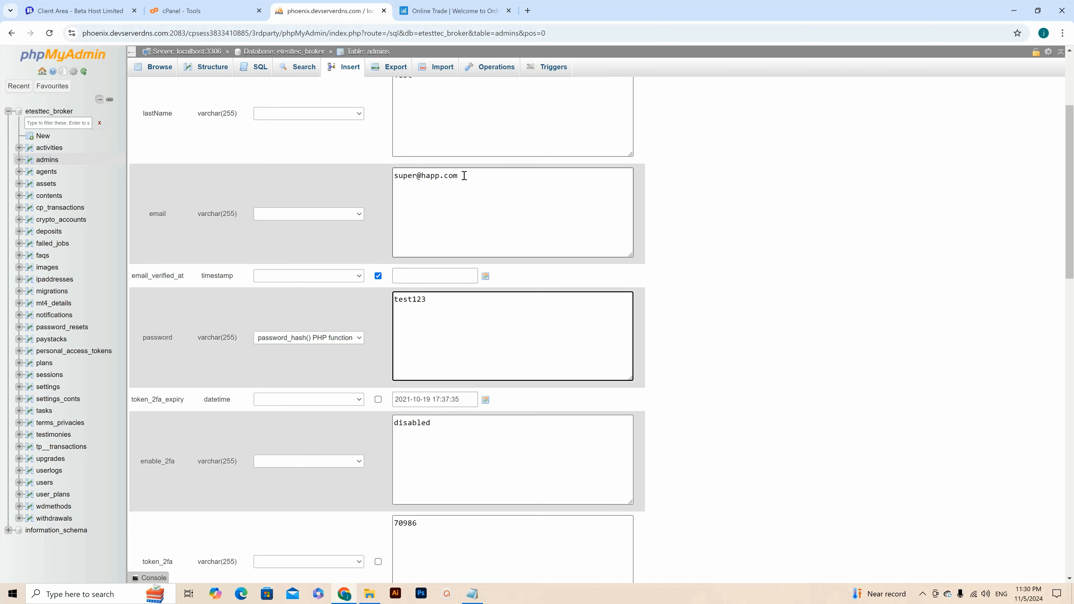
Step: Copy the admin's e-mail address from the email field of the record being edited
{"action": "scroll", "coordinate": [498, 289], "scroll_direction": "down", "scroll_amount": 15}
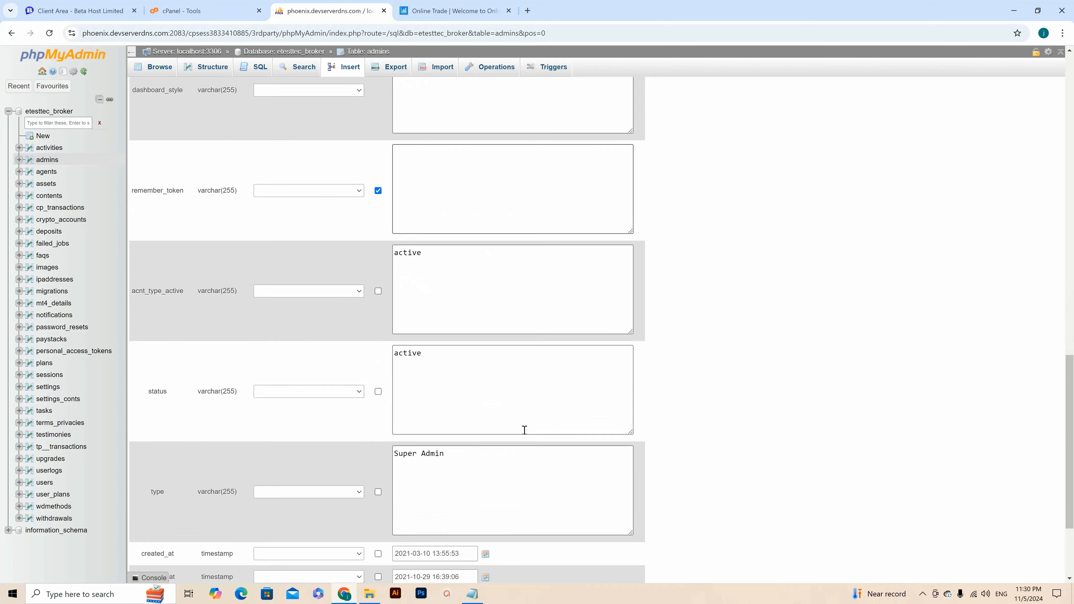
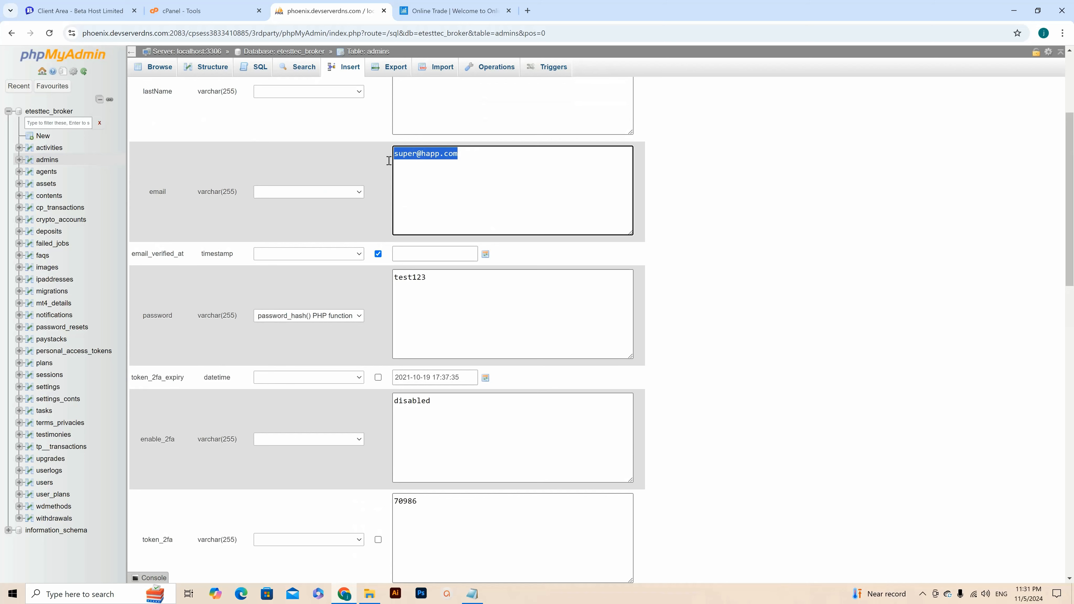
{"action": "right_click", "coordinate": [419, 156]}
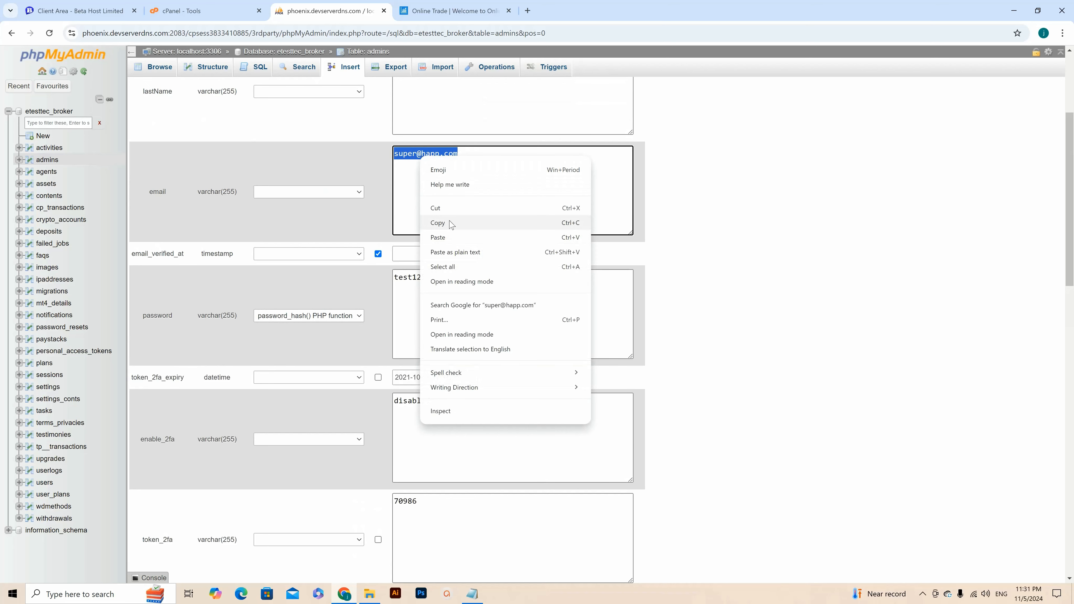
{"action": "left_click", "coordinate": [454, 236]}
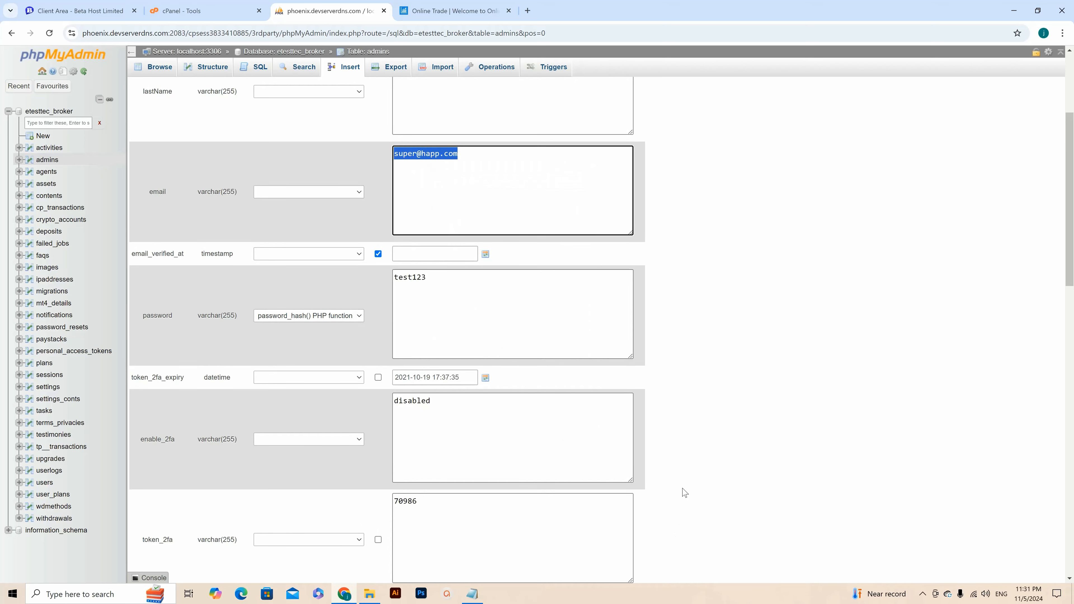
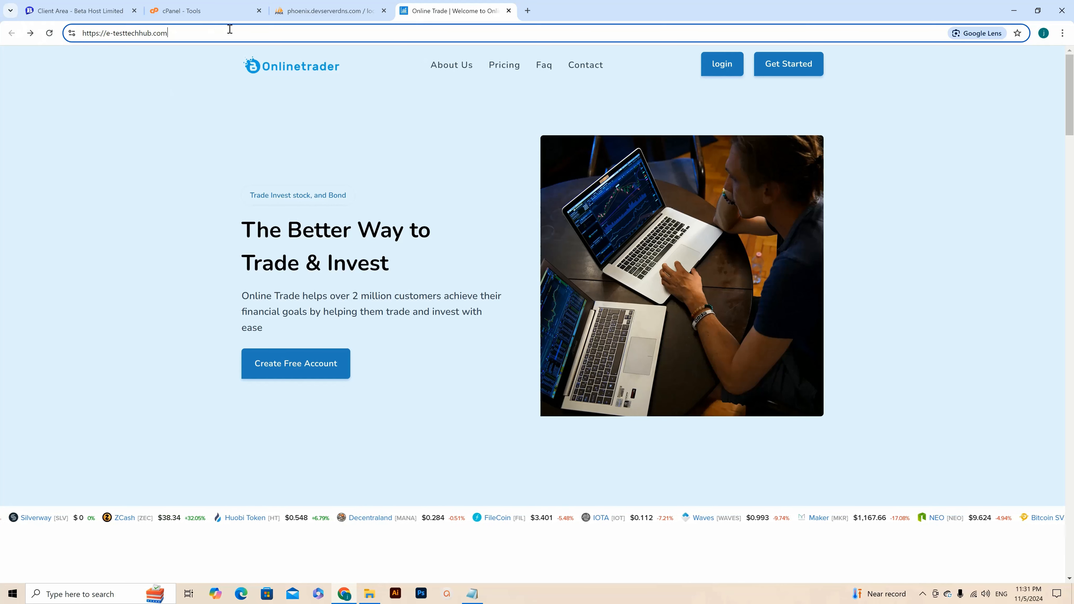
{"action": "type", "text": "/"}
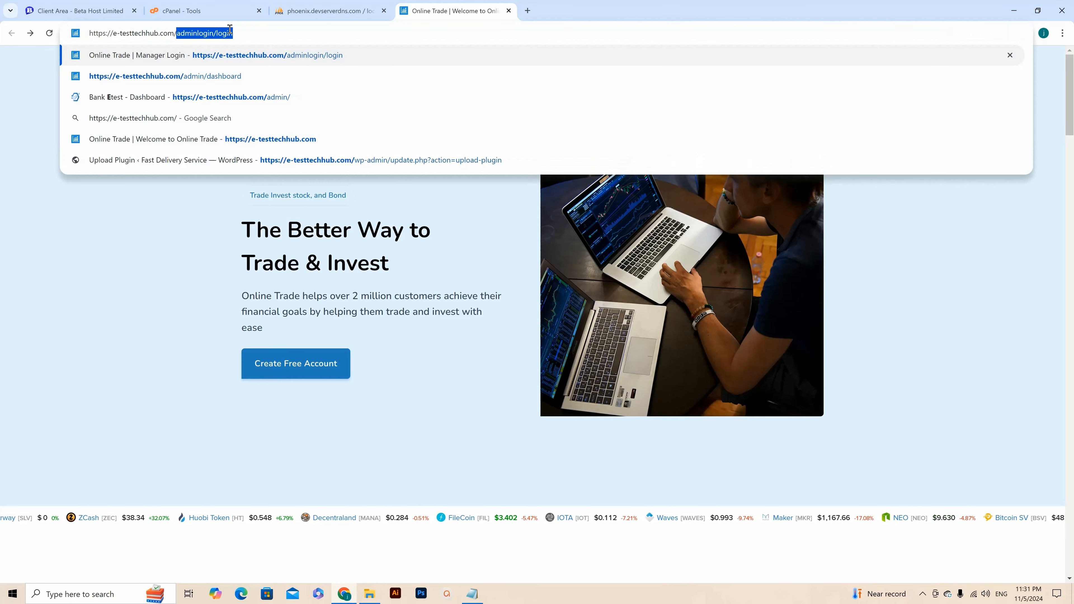
{"action": "type", "text": "a"}
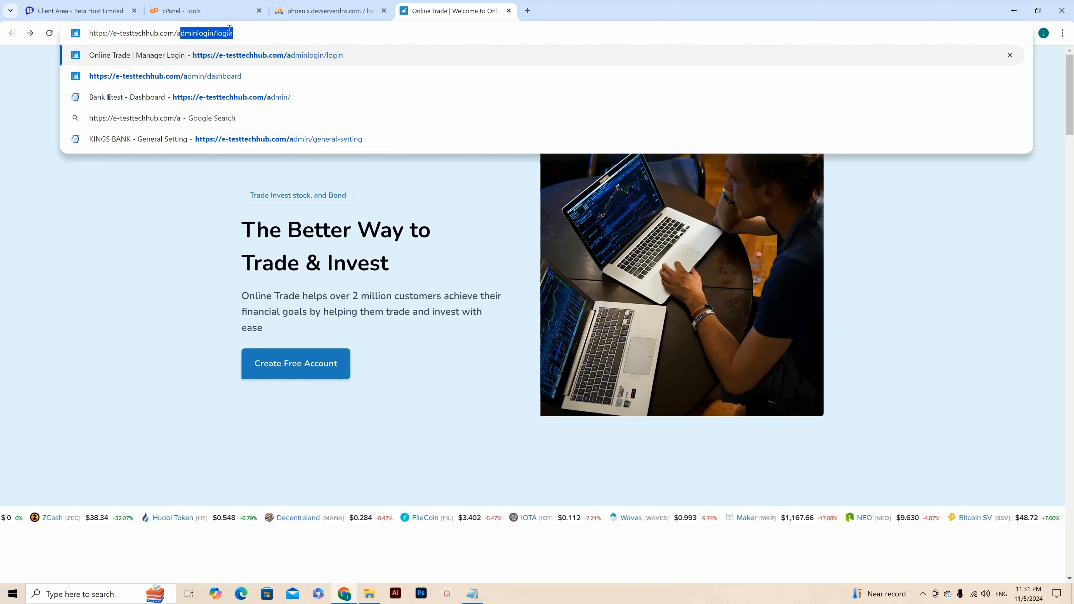
{"action": "type", "text": "dmin"}
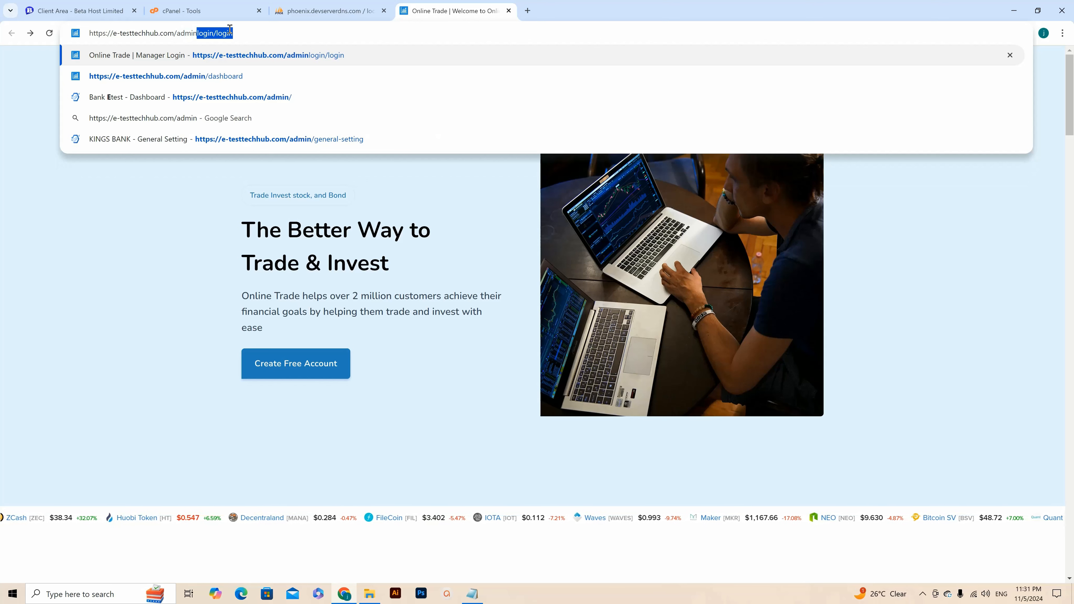
{"action": "type", "text": "login"}
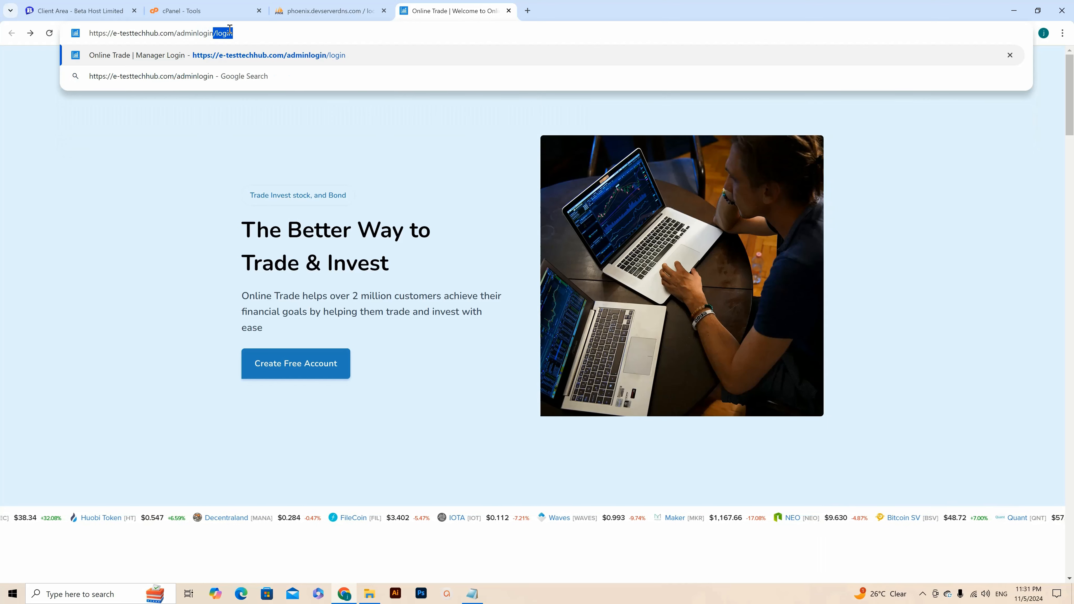
{"action": "type", "text": "/login"}
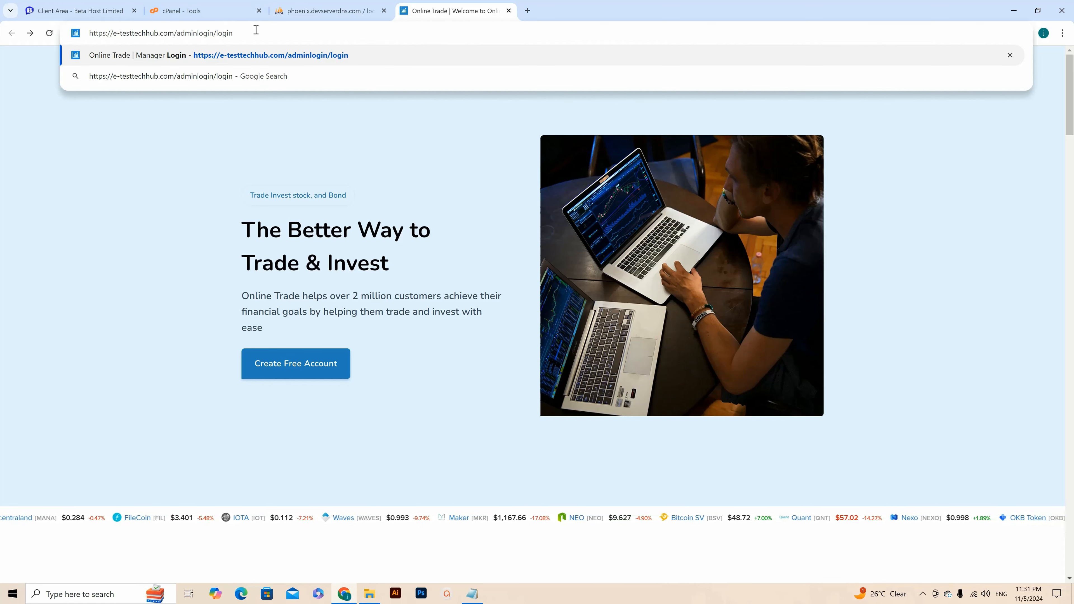
{"action": "key", "text": "Return"}
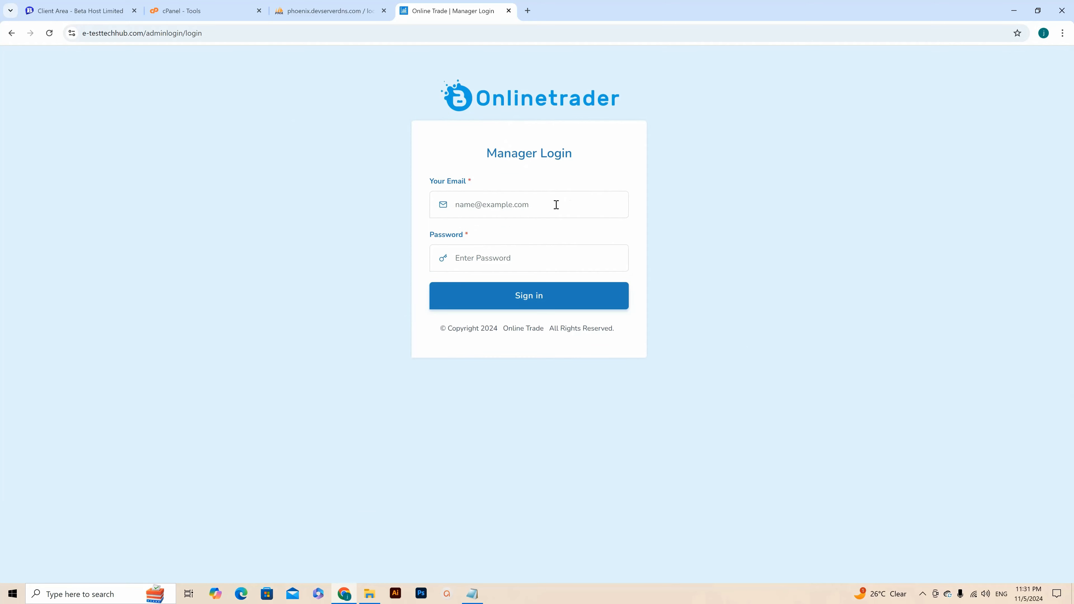
Step: Sign in to the manager login with the admin's e-mail address and the account password
{"action": "left_click", "coordinate": [513, 203]}
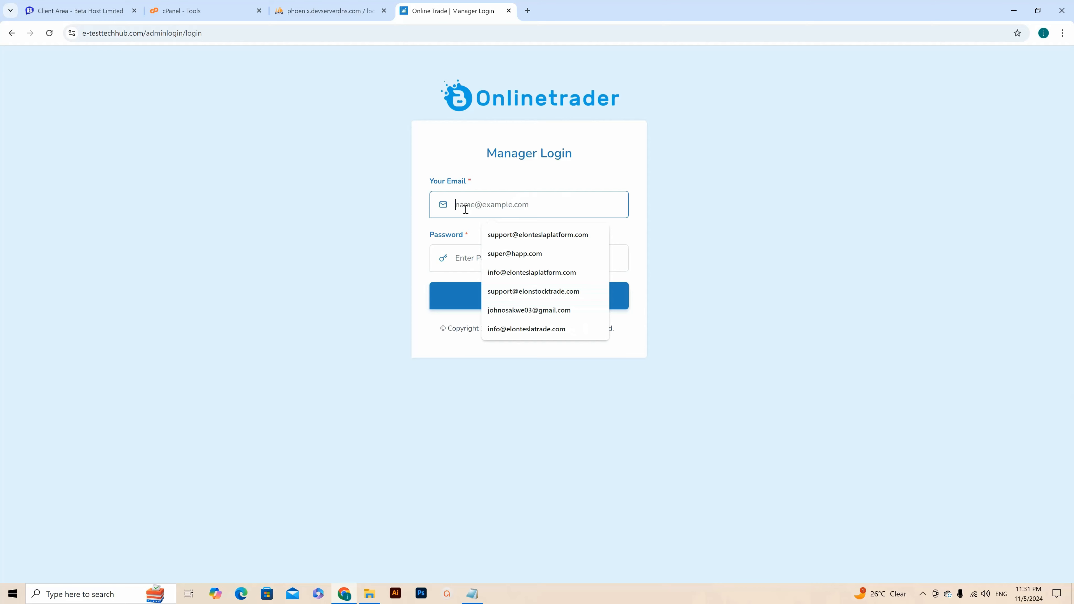
{"action": "key", "text": "super"}
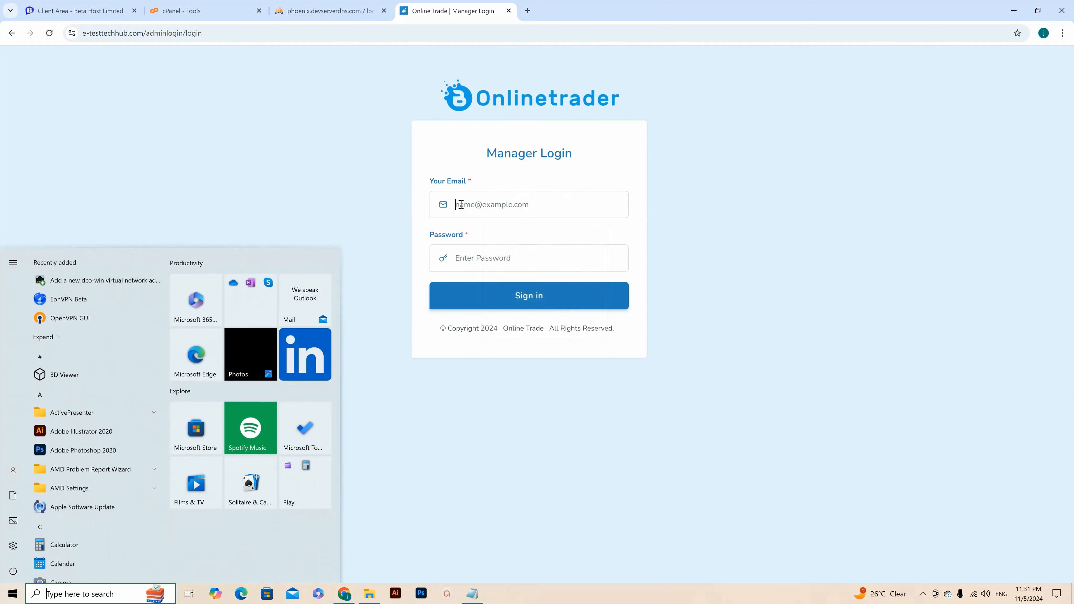
{"action": "left_click", "coordinate": [461, 205]}
{"action": "left_click", "coordinate": [515, 254]}
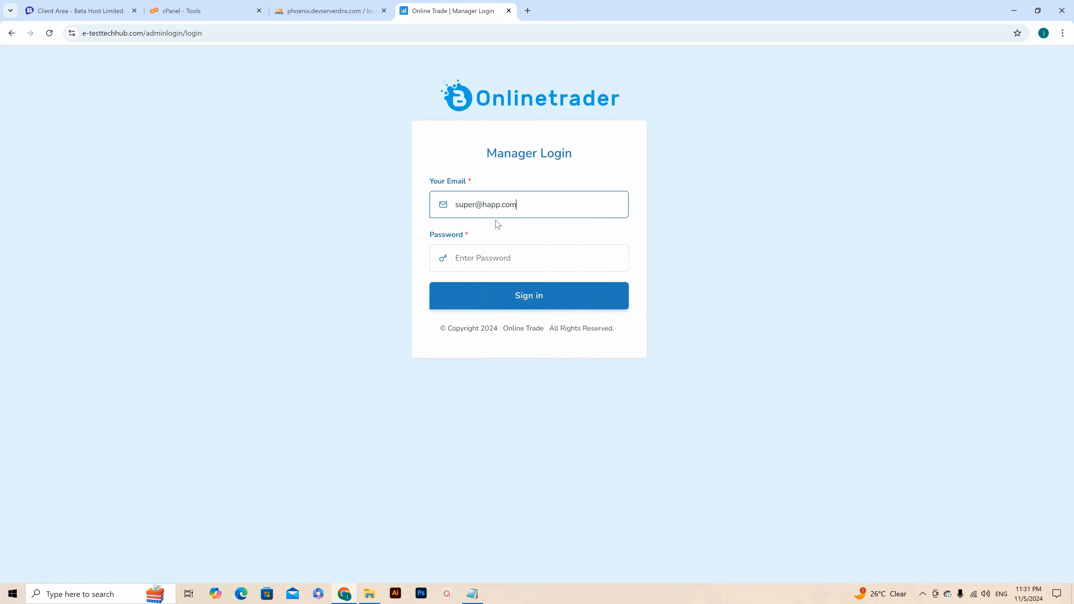
{"action": "left_click", "coordinate": [485, 259]}
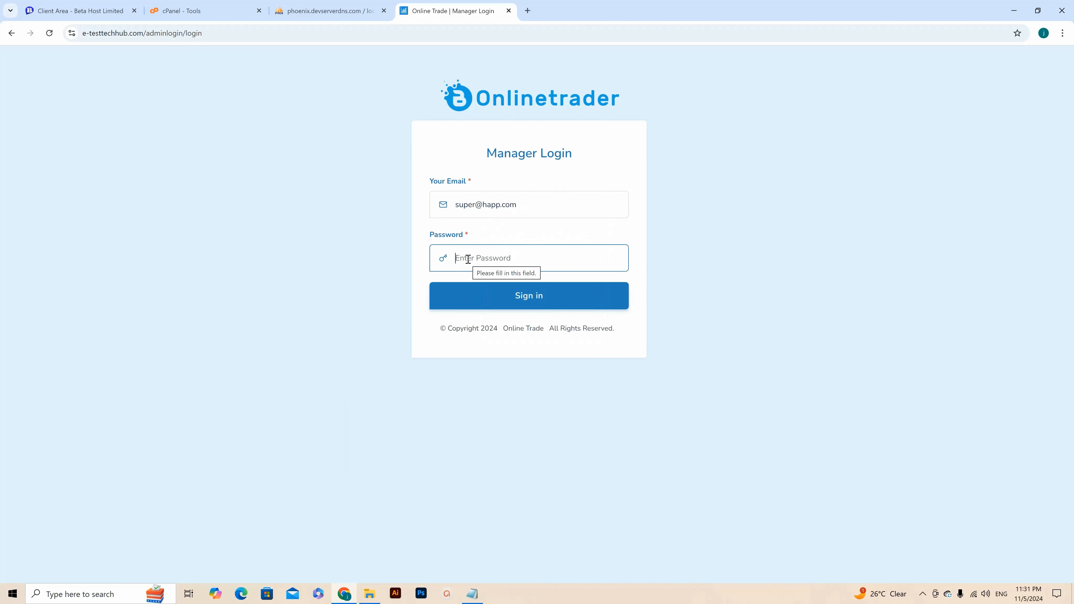
{"action": "type", "text": "••"}
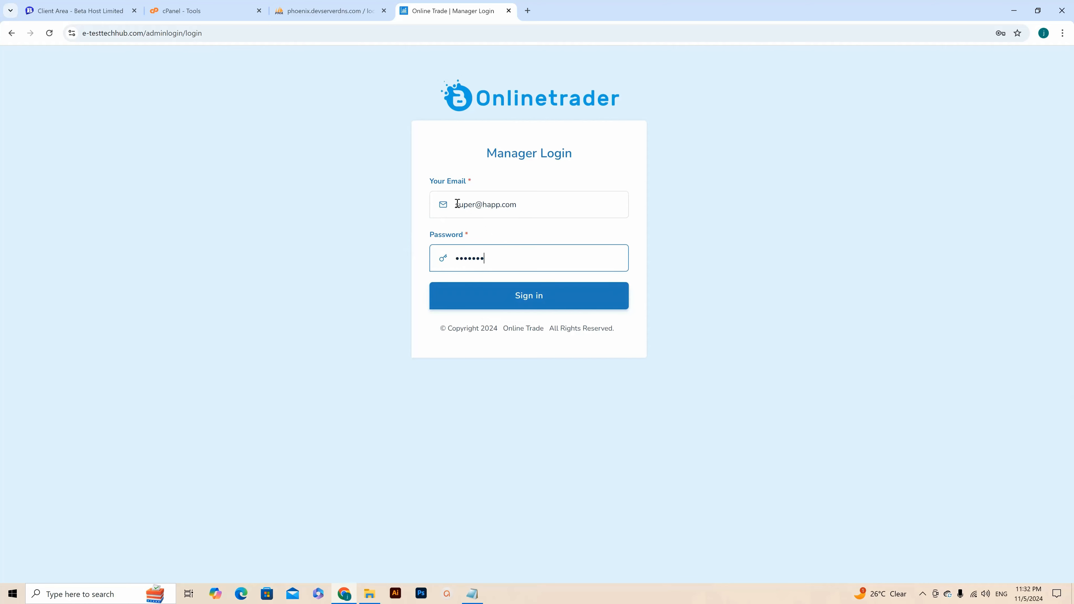
{"action": "left_click_drag", "start_coordinate": [457, 204], "coordinate": [552, 208]}
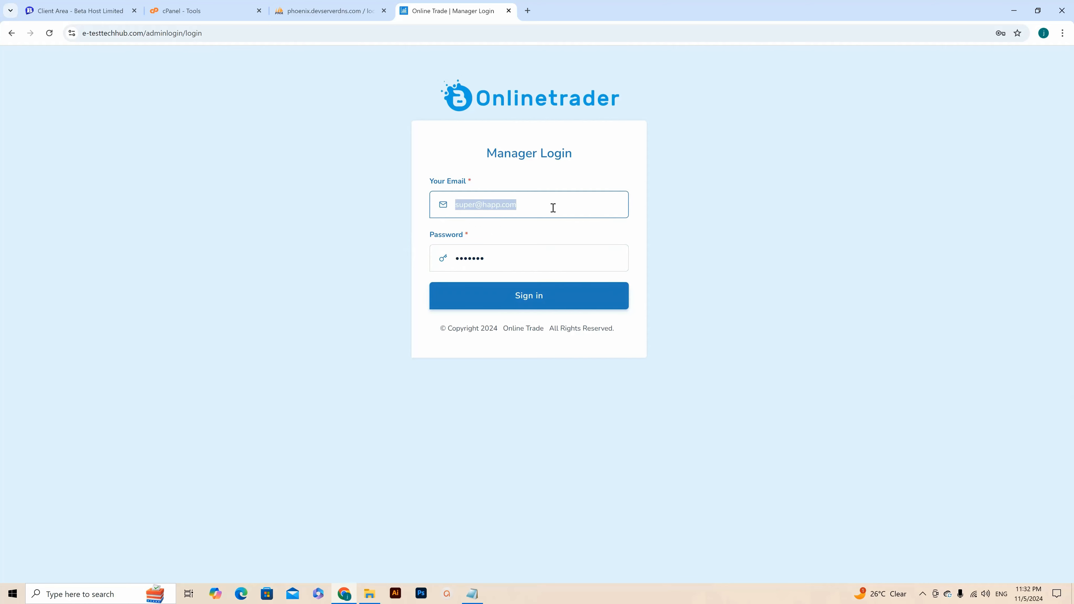
{"action": "left_click", "coordinate": [496, 260]}
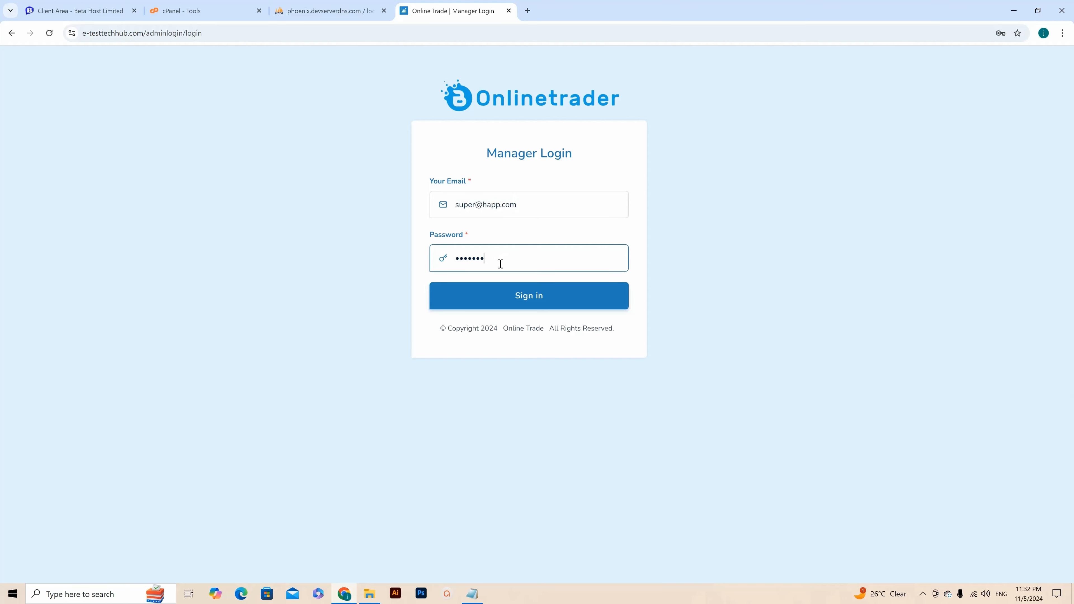
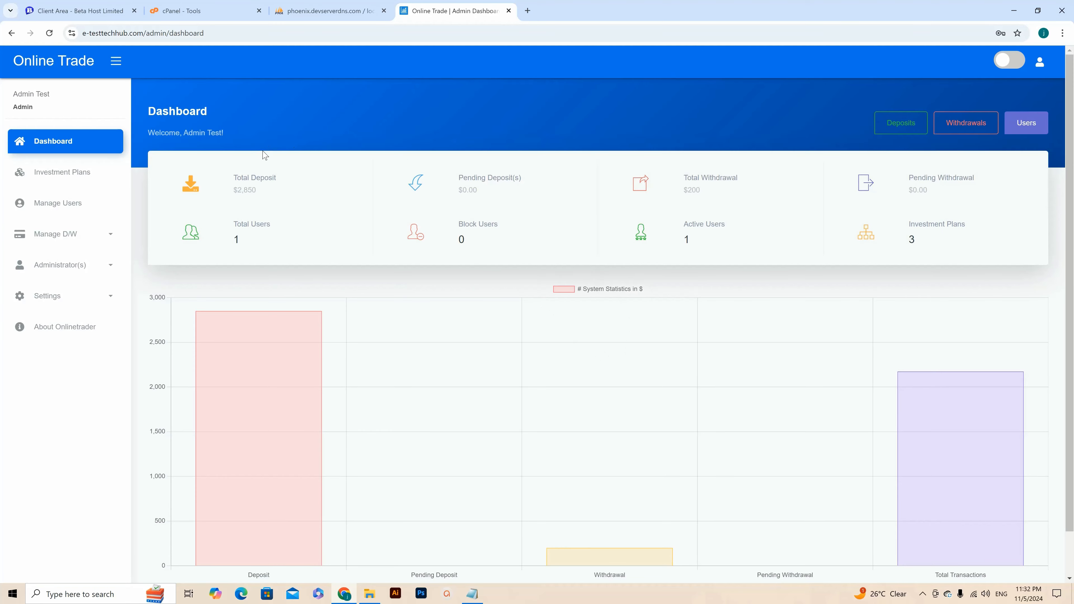
Step: Switch the admin dashboard to the dark theme and back to the light theme
{"action": "scroll", "coordinate": [264, 152], "scroll_direction": "down", "scroll_amount": 1}
{"action": "scroll", "coordinate": [266, 152], "scroll_direction": "up", "scroll_amount": 1}
{"action": "left_click", "coordinate": [1014, 60]}
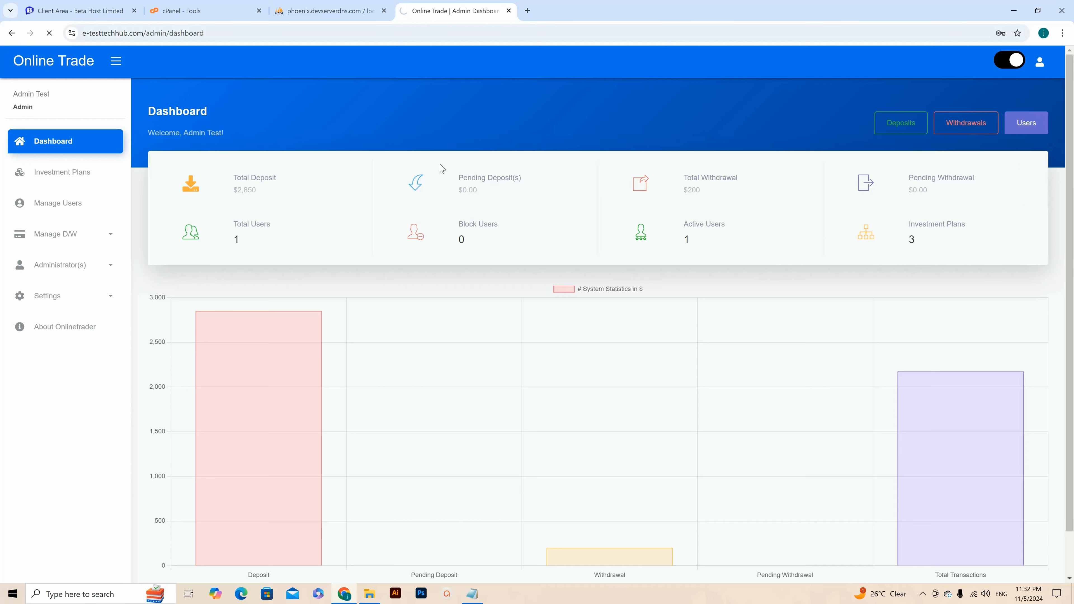
{"action": "scroll", "coordinate": [565, 187], "scroll_direction": "down", "scroll_amount": 1}
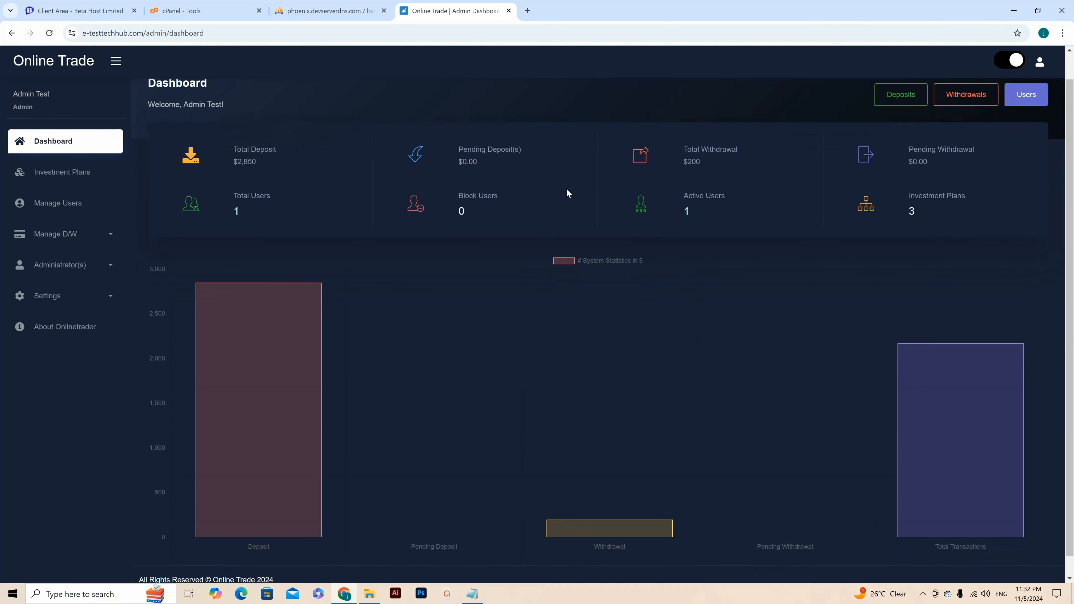
{"action": "scroll", "coordinate": [565, 187], "scroll_direction": "up", "scroll_amount": 1}
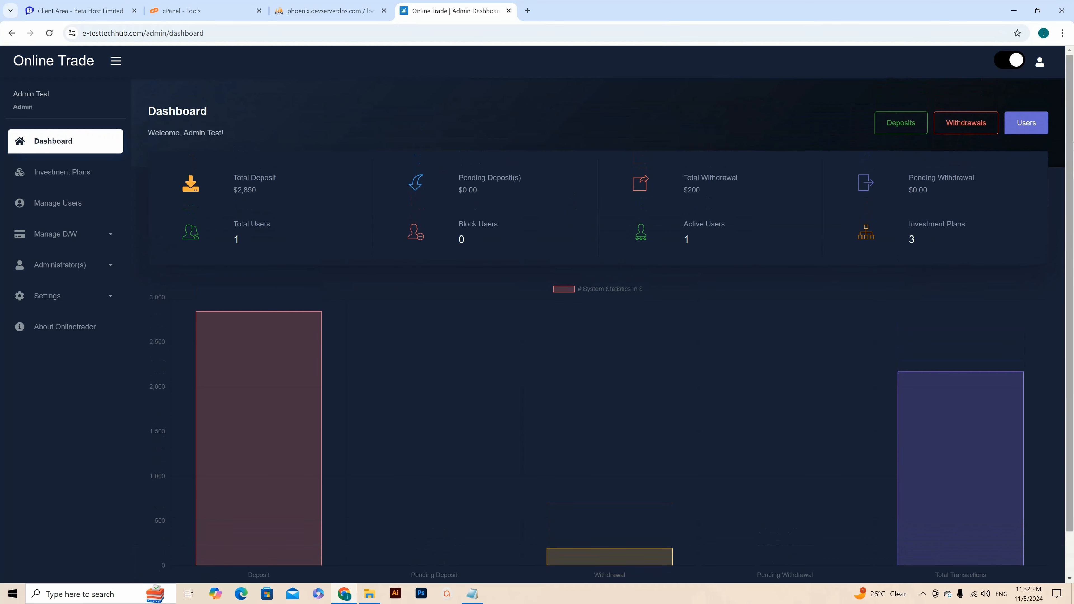
{"action": "left_click", "coordinate": [1009, 65]}
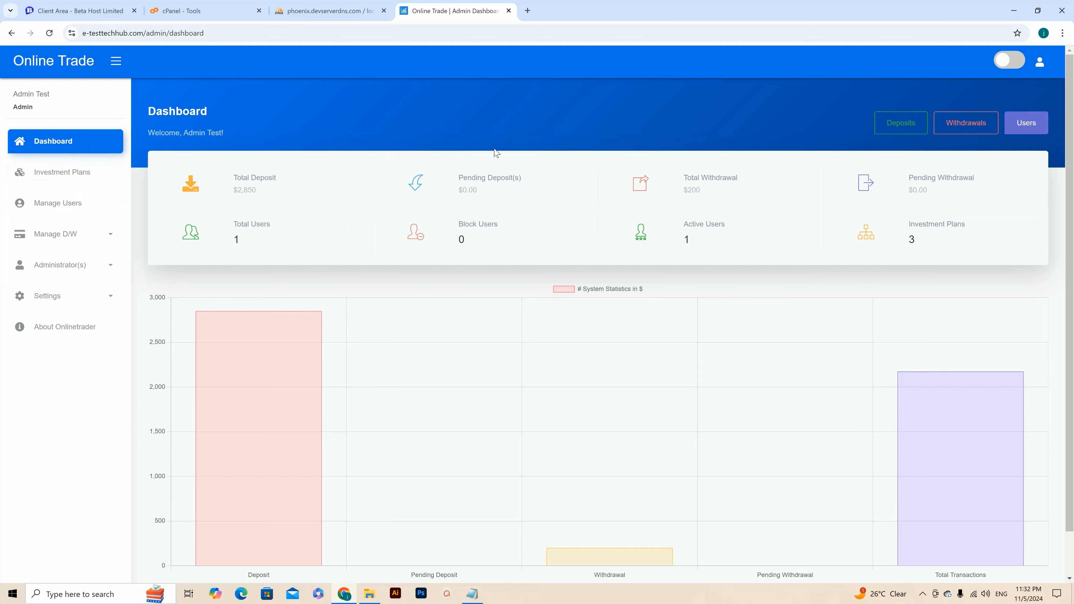
Step: Open the public Online Trade homepage in a new tab and look through its sections
{"action": "scroll", "coordinate": [495, 157], "scroll_direction": "down", "scroll_amount": 1}
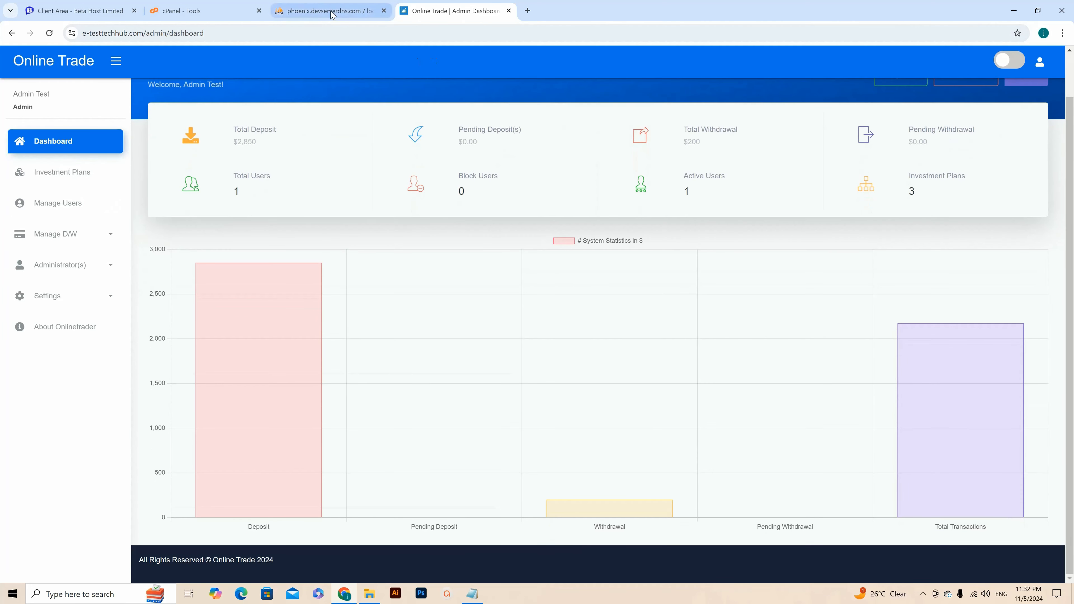
{"action": "right_click", "coordinate": [64, 61]}
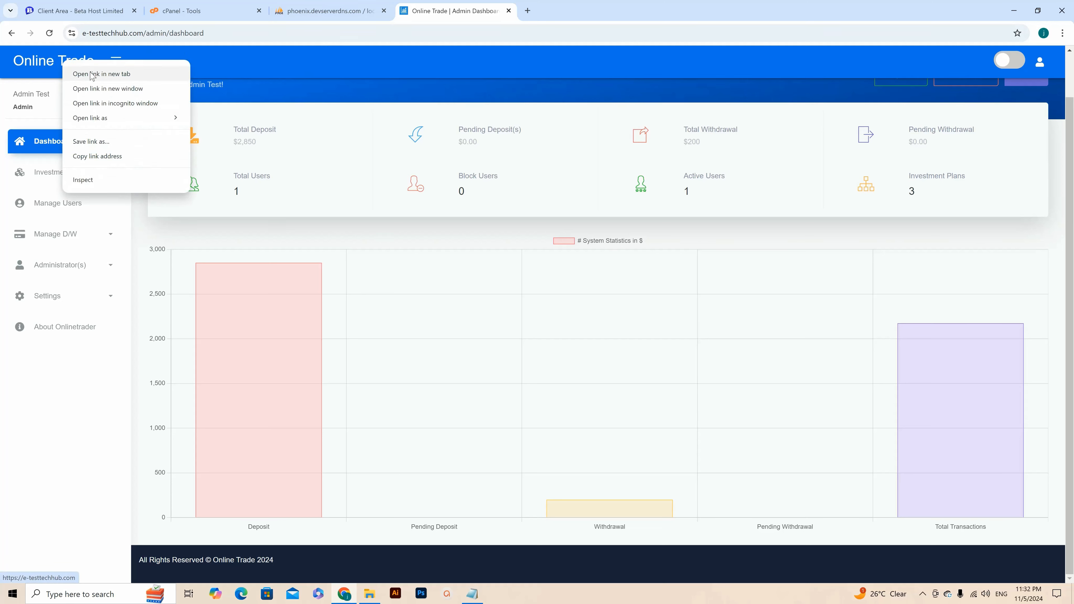
{"action": "left_click", "coordinate": [93, 73]}
{"action": "left_click", "coordinate": [558, 12]}
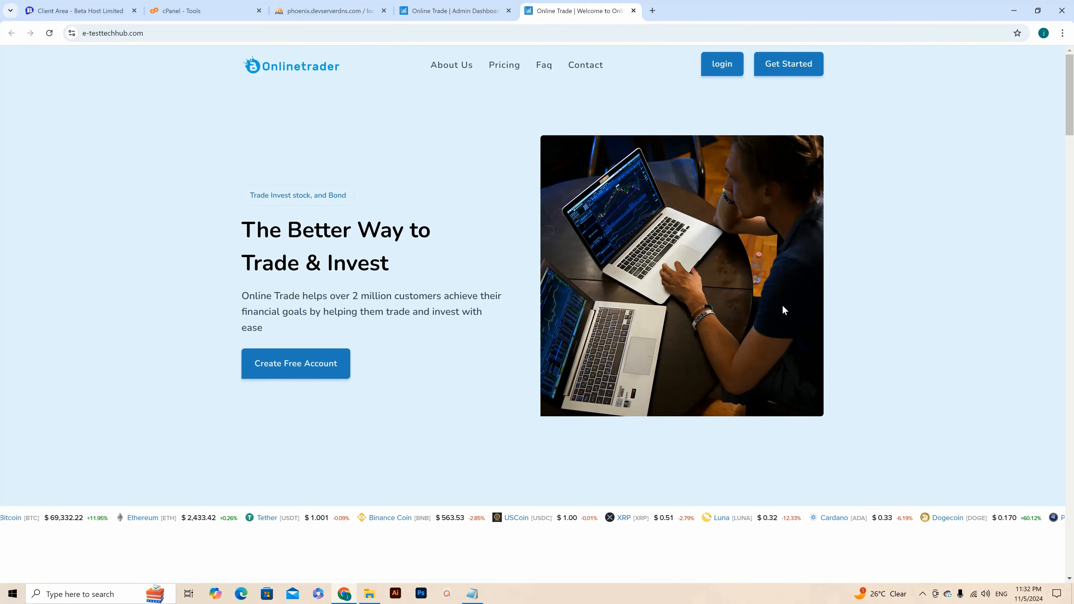
{"action": "scroll", "coordinate": [663, 368], "scroll_direction": "down", "scroll_amount": 10}
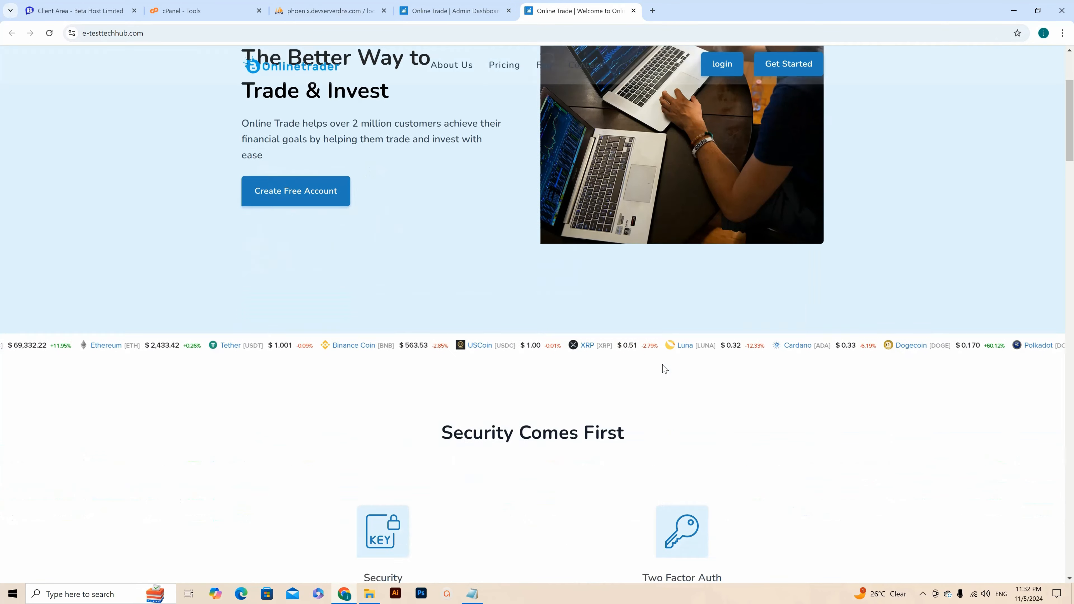
{"action": "scroll", "coordinate": [664, 371], "scroll_direction": "down", "scroll_amount": 5}
{"action": "scroll", "coordinate": [664, 371], "scroll_direction": "up", "scroll_amount": 15}
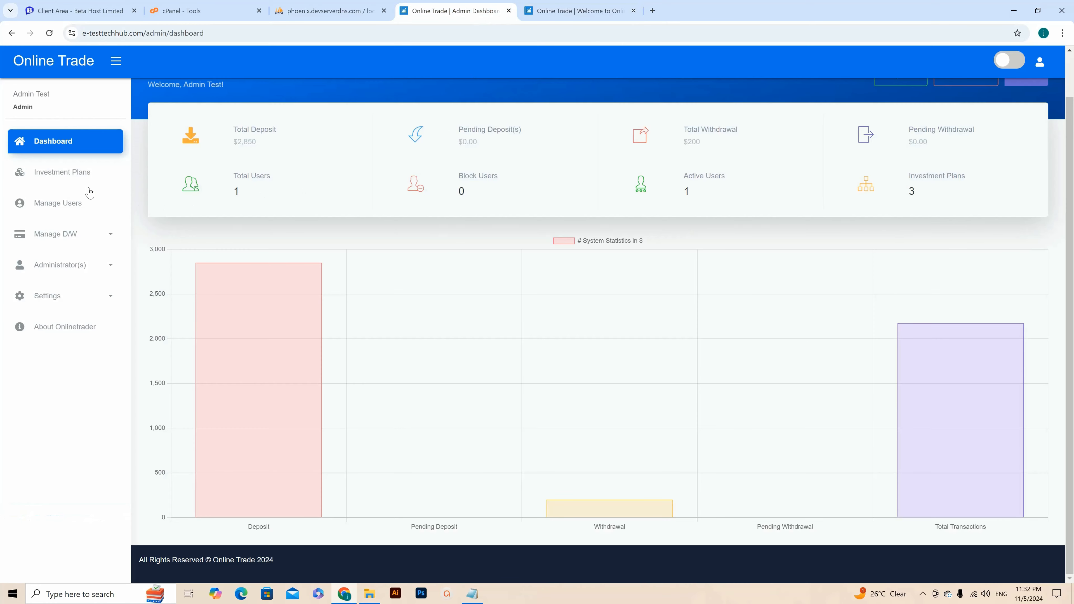
Step: Open the App Settings page and change the website name to Crypto Trader
{"action": "left_click", "coordinate": [53, 296]}
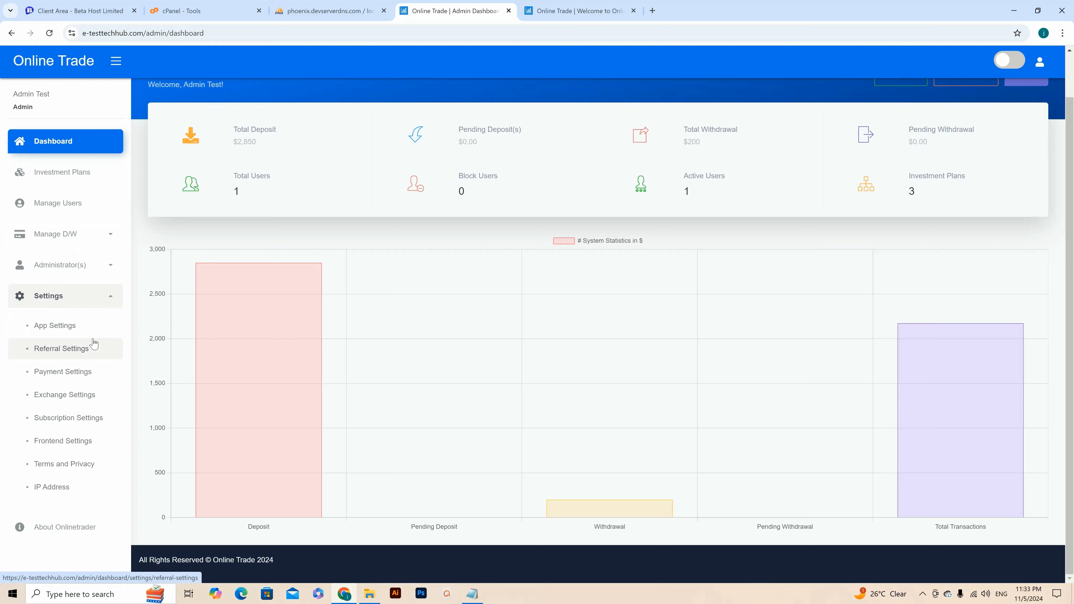
{"action": "left_click", "coordinate": [62, 333]}
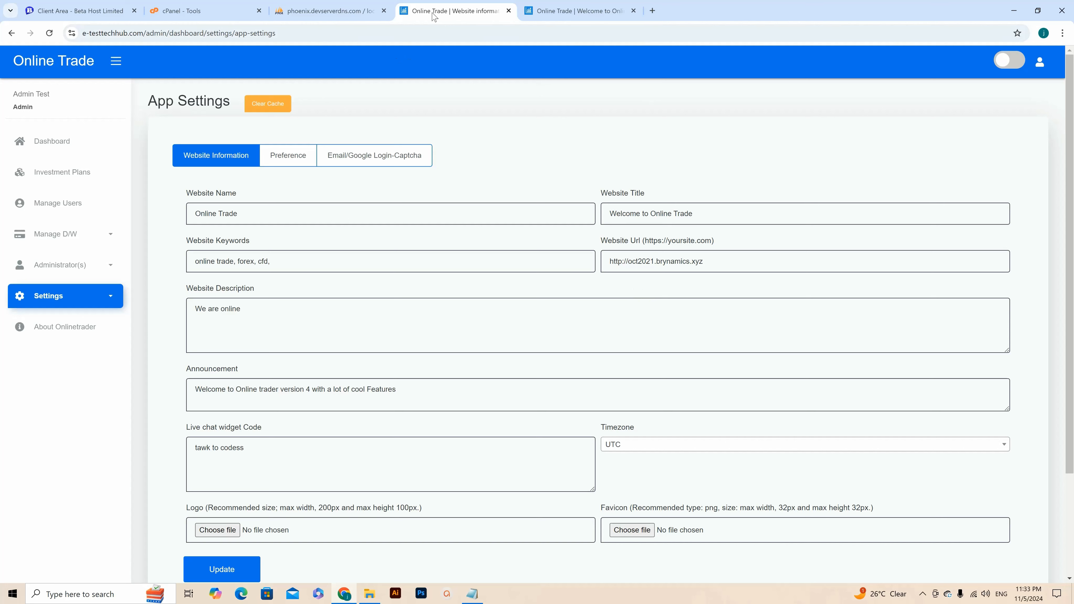
{"action": "triple_click", "coordinate": [200, 211]}
{"action": "type", "text": "Crypto"}
Step: Reuse the new site name to set the website title to "Welcome to Crypto Trader" and the keywords to "Crypto Trader, forex, cfd,"
{"action": "triple_click", "coordinate": [209, 215]}
{"action": "key", "text": "ctrl+c"}
{"action": "left_click", "coordinate": [651, 213]}
{"action": "left_click_drag", "start_coordinate": [652, 211], "coordinate": [704, 214]}
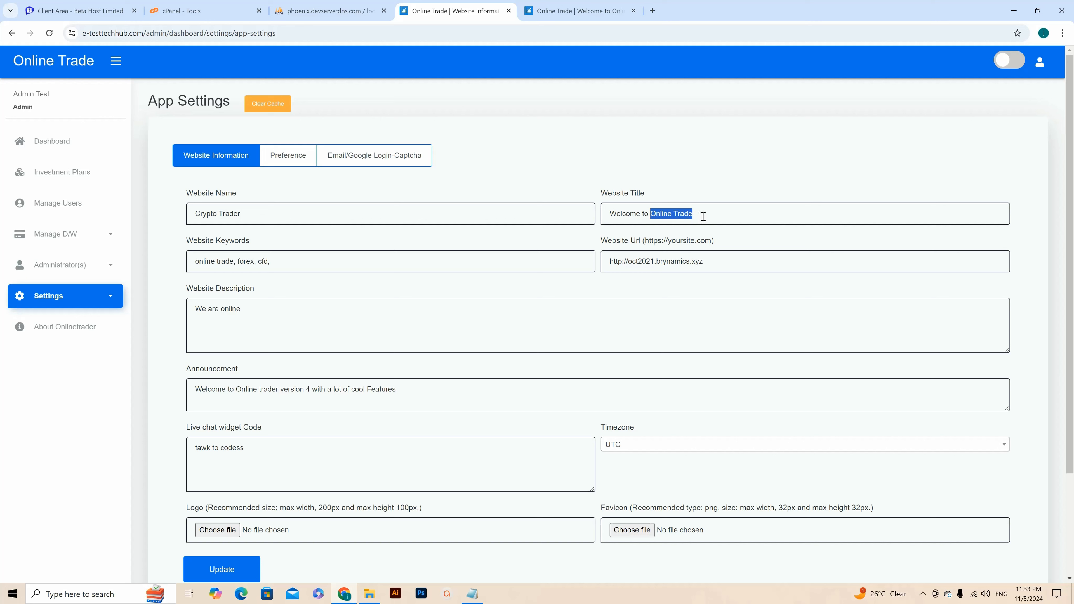
{"action": "key", "text": "ctrl+v"}
{"action": "left_click_drag", "start_coordinate": [232, 261], "coordinate": [153, 265]}
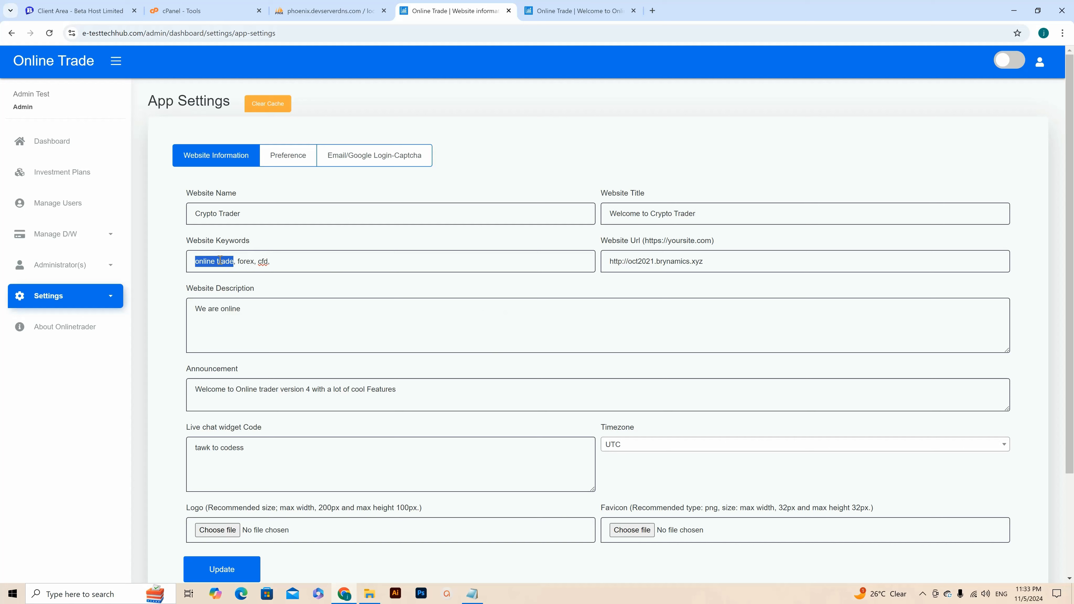
{"action": "key", "text": "ctrl+v"}
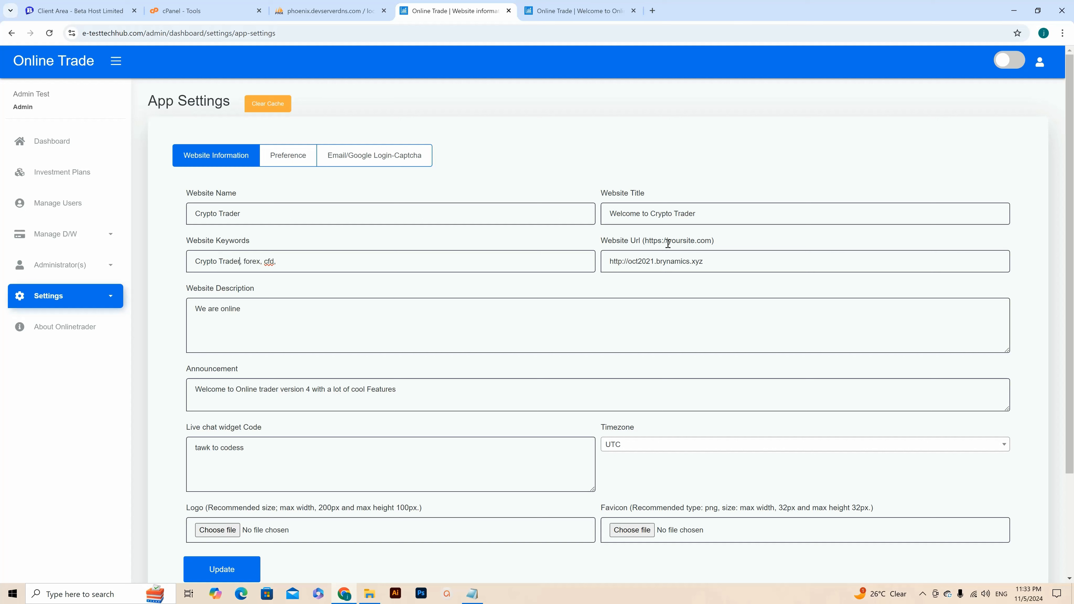
{"action": "triple_click", "coordinate": [658, 261]}
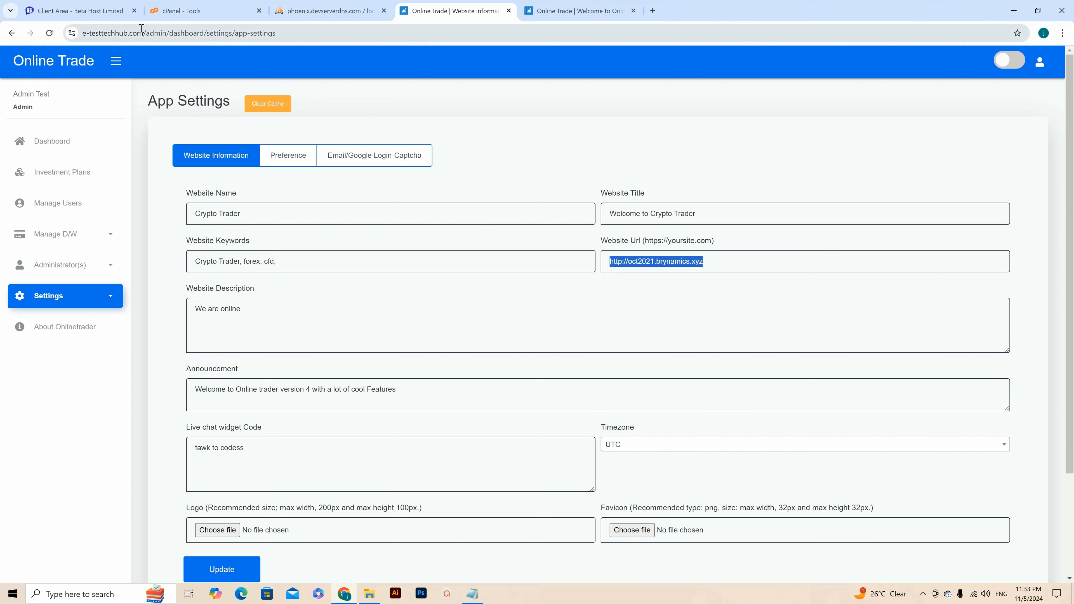
{"action": "left_click", "coordinate": [155, 33]}
{"action": "left_click_drag", "start_coordinate": [168, 33], "coordinate": [82, 33]}
{"action": "key", "text": "ctrl+c"}
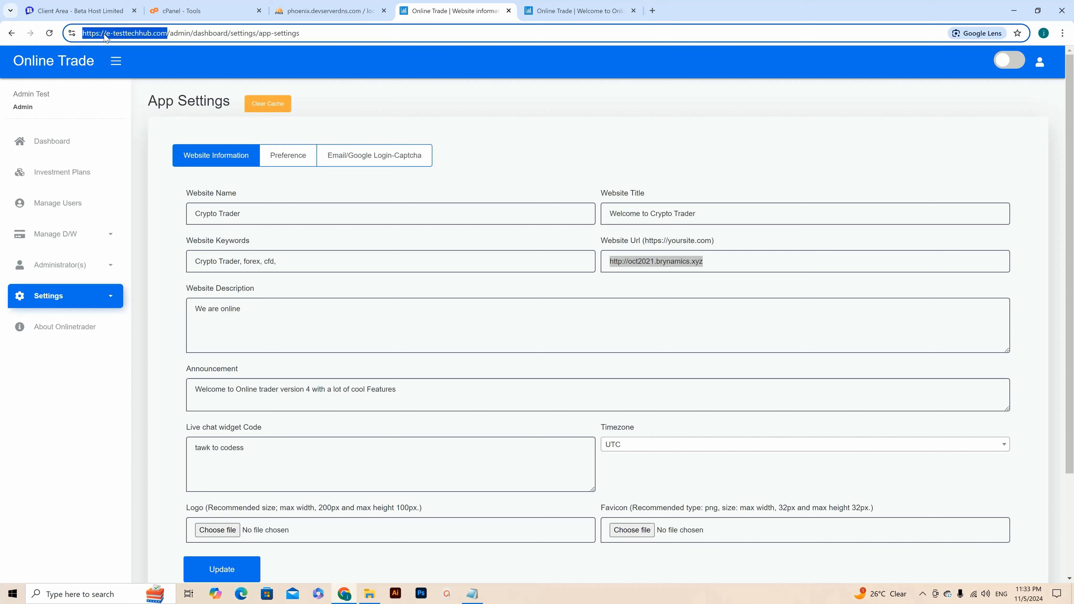
{"action": "left_click", "coordinate": [635, 262]}
{"action": "double_click", "coordinate": [720, 262]}
{"action": "left_click_drag", "start_coordinate": [721, 263], "coordinate": [605, 256]}
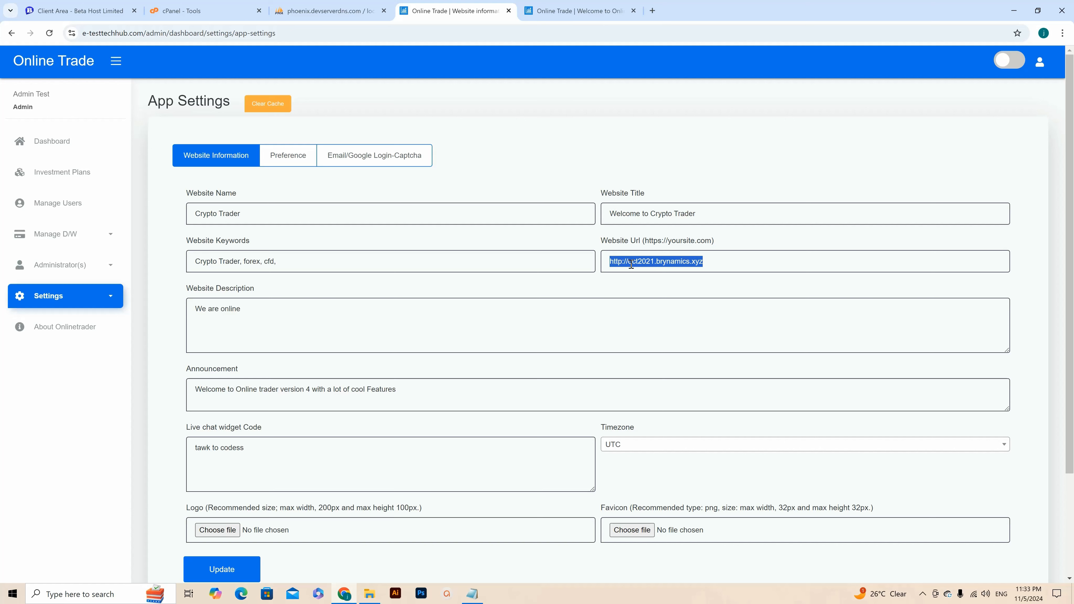
{"action": "key", "text": "ctrl+v"}
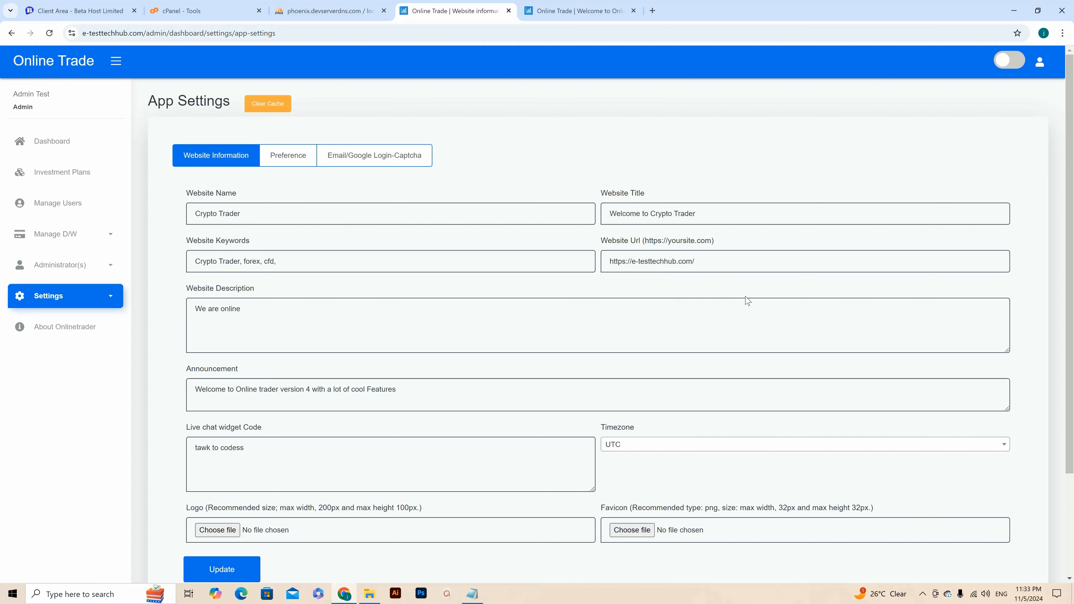
Step: Change the announcement text to "Welcome to Crypto Trader"
{"action": "scroll", "coordinate": [778, 368], "scroll_direction": "down", "scroll_amount": 2}
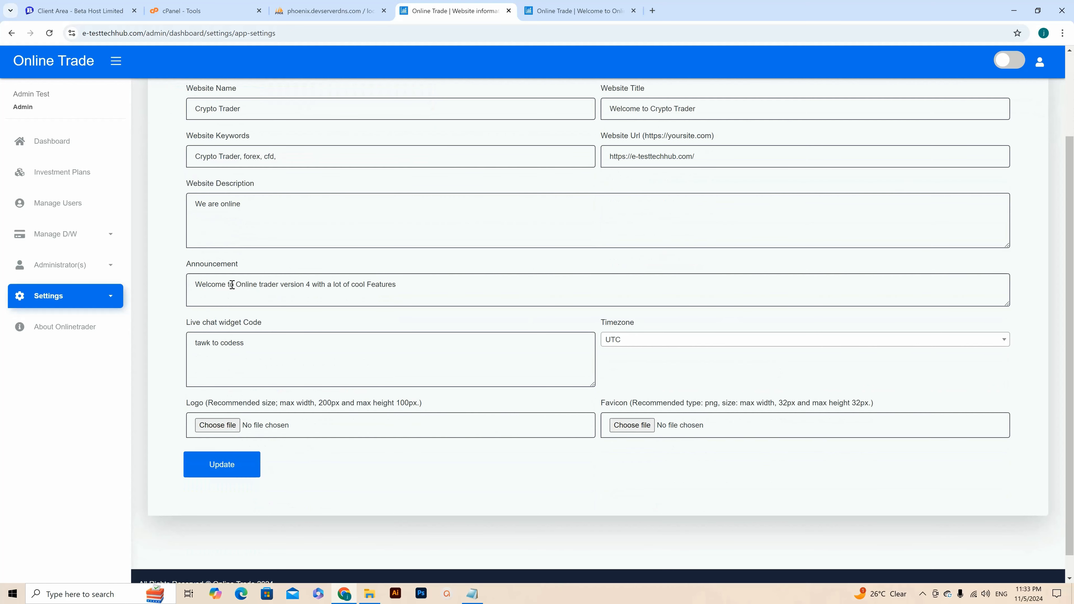
{"action": "triple_click", "coordinate": [216, 108]}
{"action": "key", "text": "ctrl+c"}
{"action": "left_click_drag", "start_coordinate": [238, 286], "coordinate": [480, 289]}
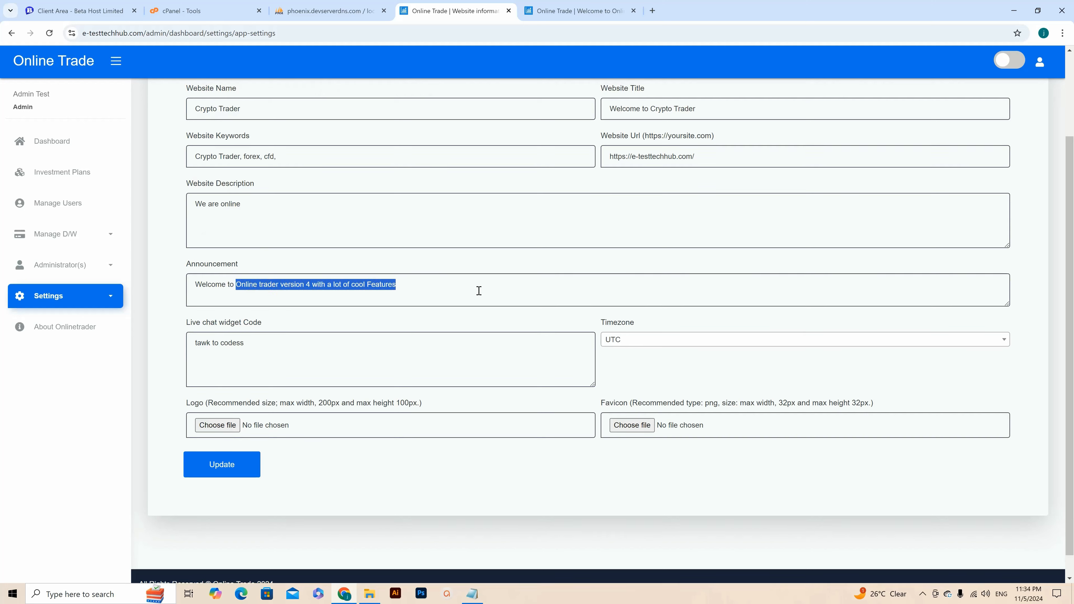
{"action": "key", "text": "ctrl+v"}
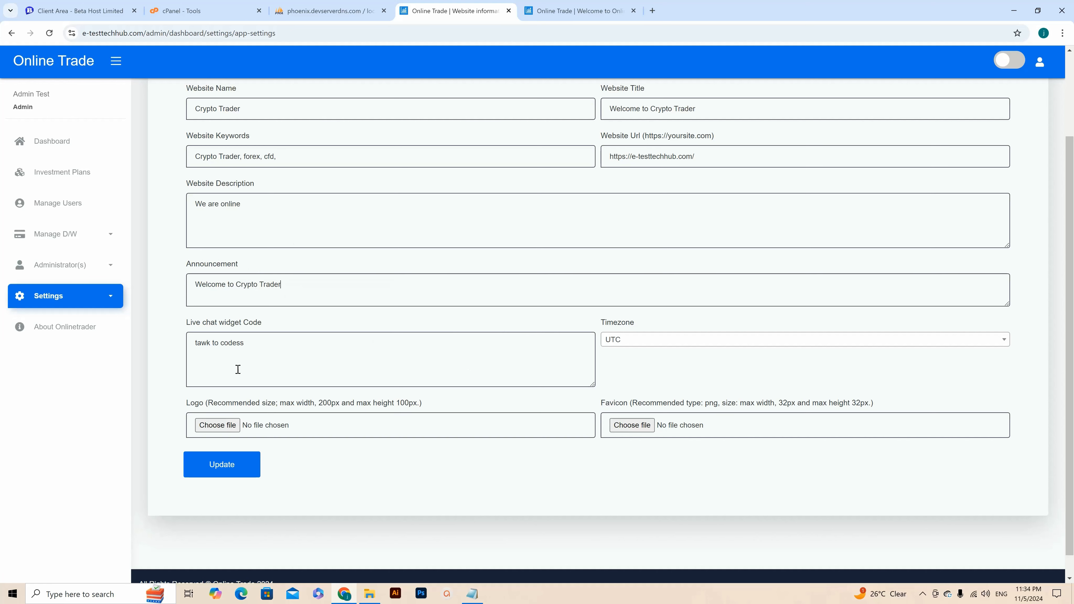
Step: Save the updated website information and check the public homepage in its open tab
{"action": "scroll", "coordinate": [303, 283], "scroll_direction": "up", "scroll_amount": 3}
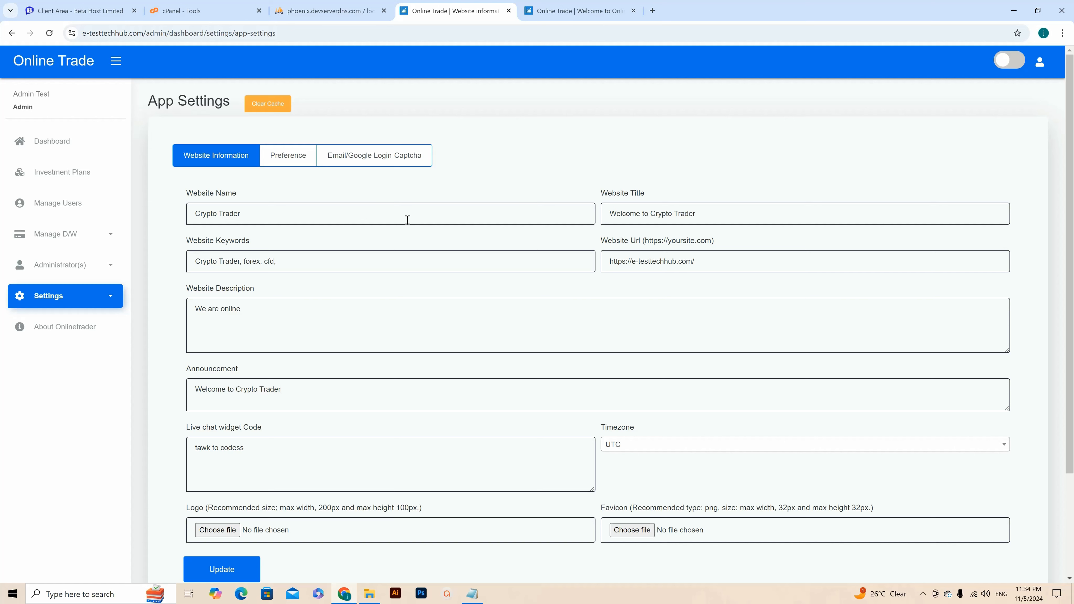
{"action": "scroll", "coordinate": [434, 300], "scroll_direction": "down", "scroll_amount": 3}
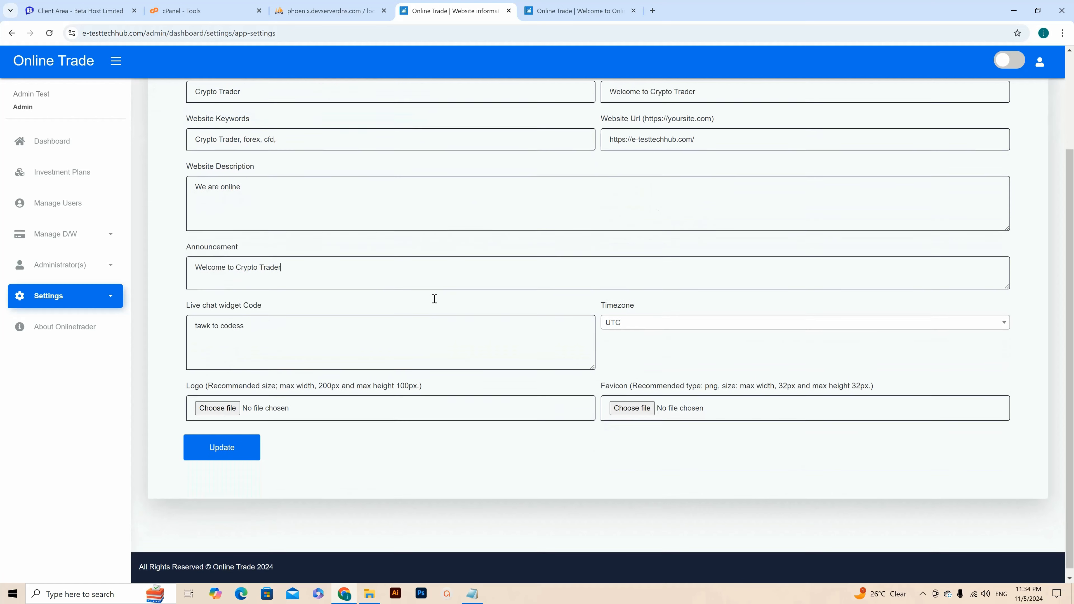
{"action": "left_click", "coordinate": [228, 442]}
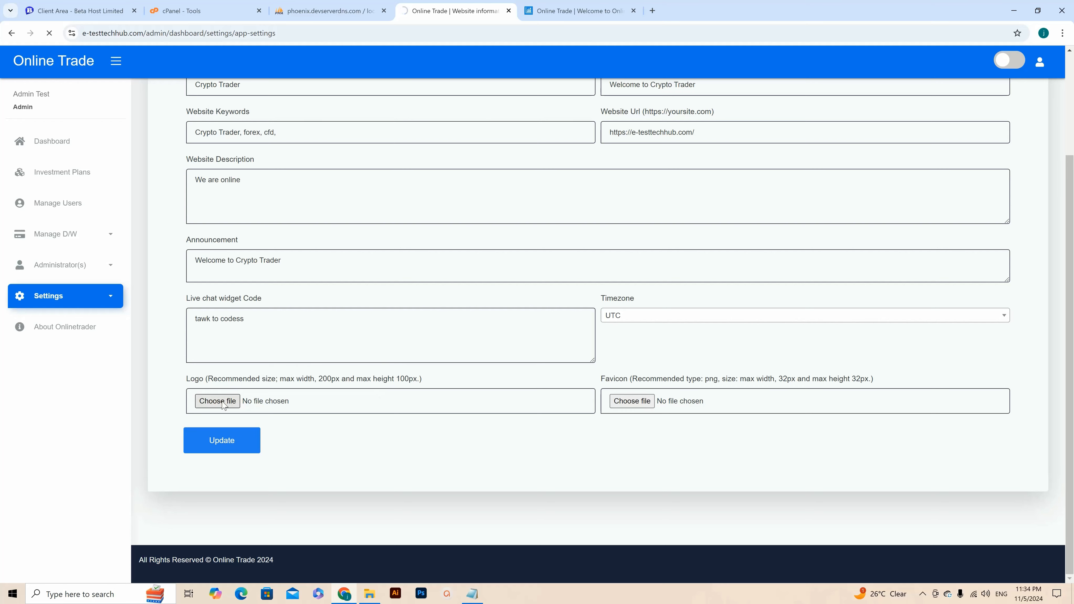
{"action": "scroll", "coordinate": [332, 357], "scroll_direction": "down", "scroll_amount": 4}
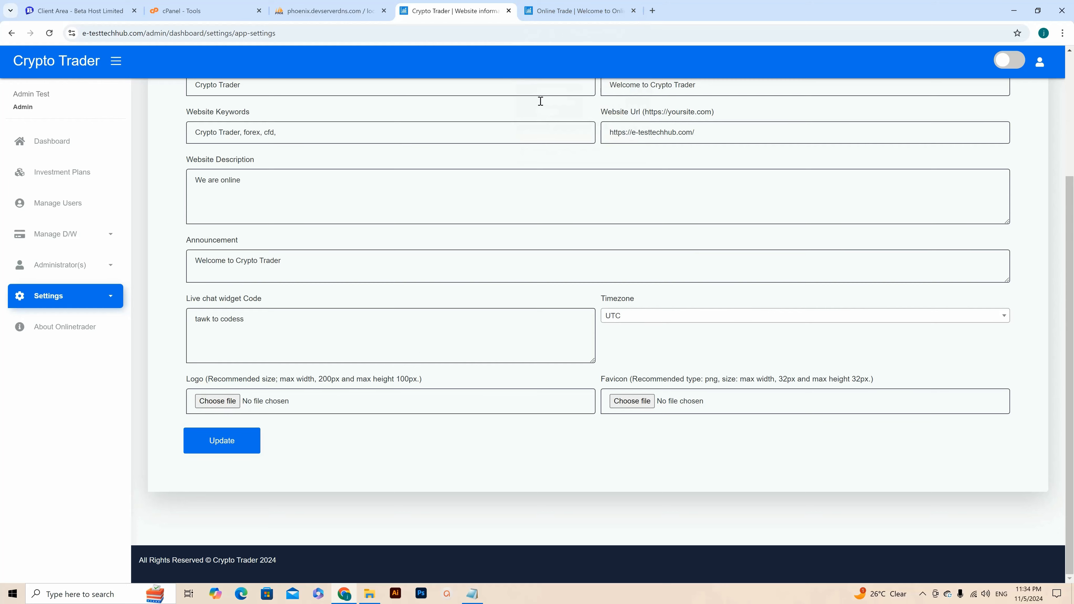
{"action": "left_click", "coordinate": [566, 11]}
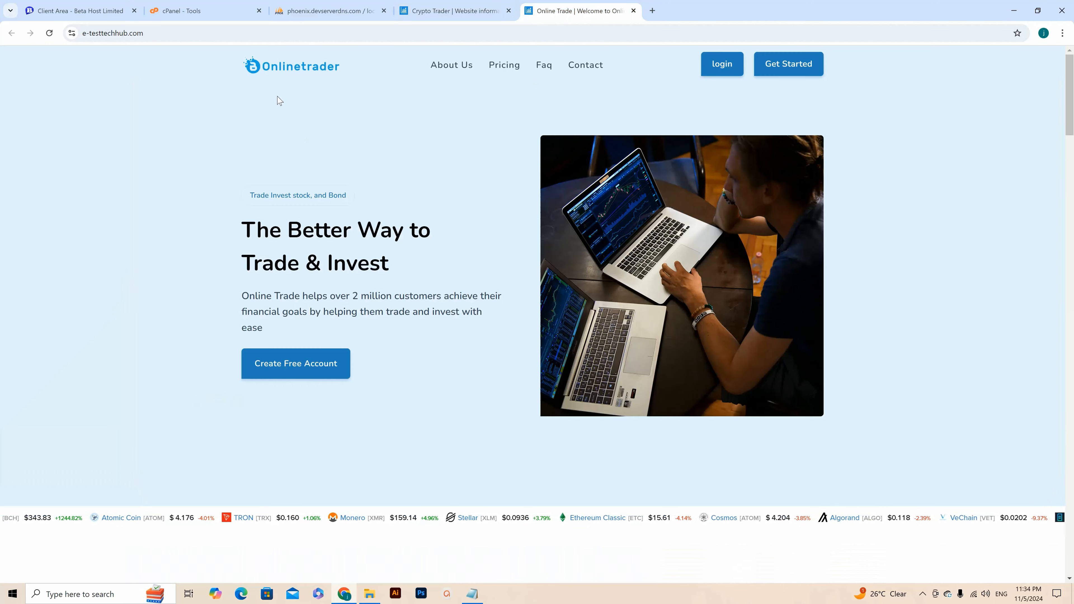
{"action": "left_click", "coordinate": [429, 13]}
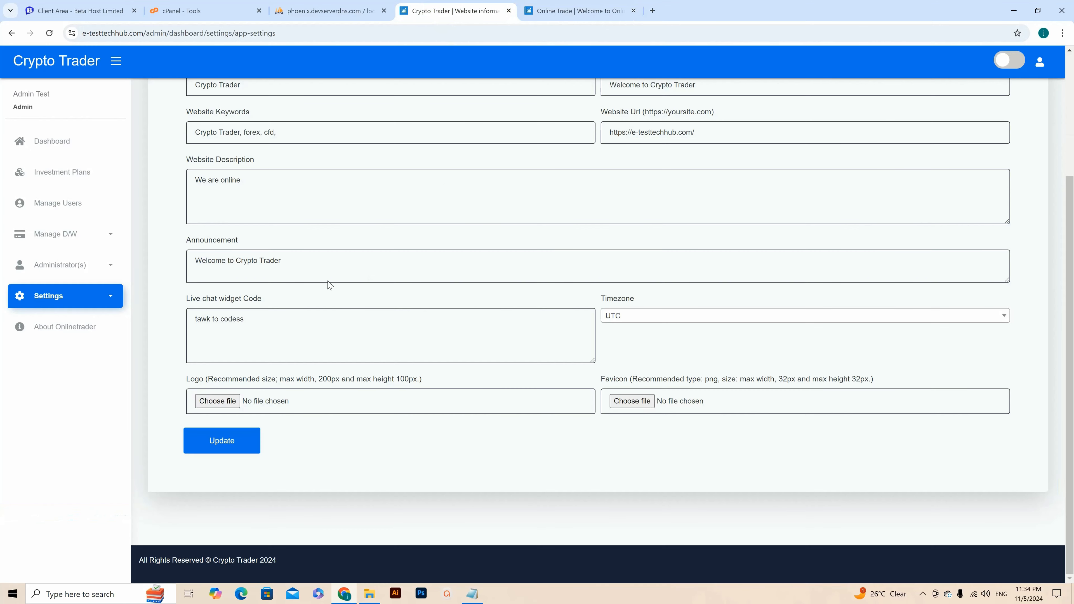
Step: Change the domain of the contact email in the site preferences to e-testtechhub.com
{"action": "scroll", "coordinate": [334, 262], "scroll_direction": "up", "scroll_amount": 4}
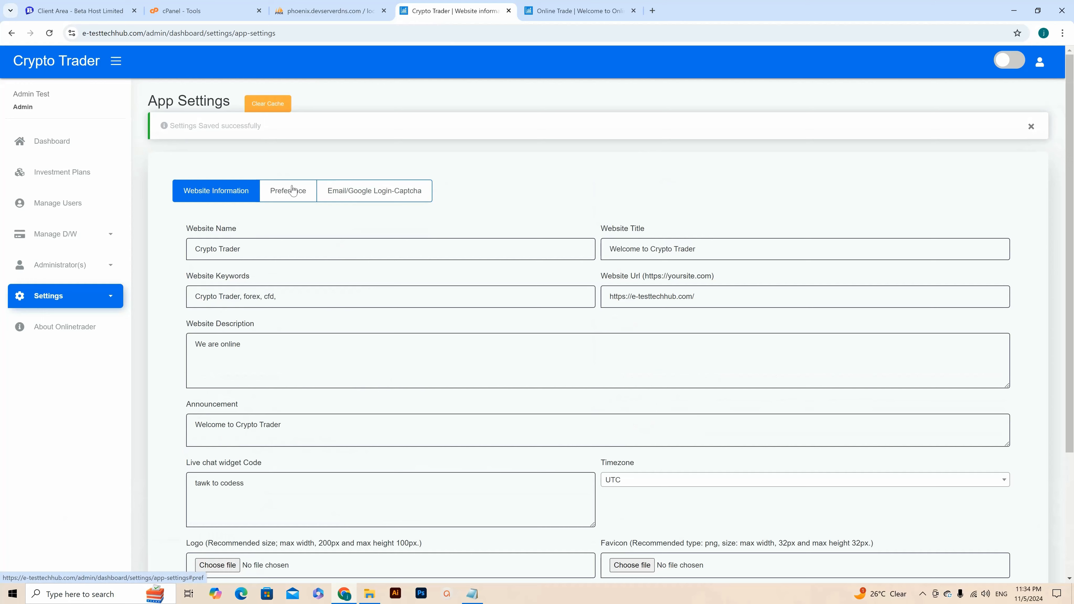
{"action": "left_click", "coordinate": [293, 191]}
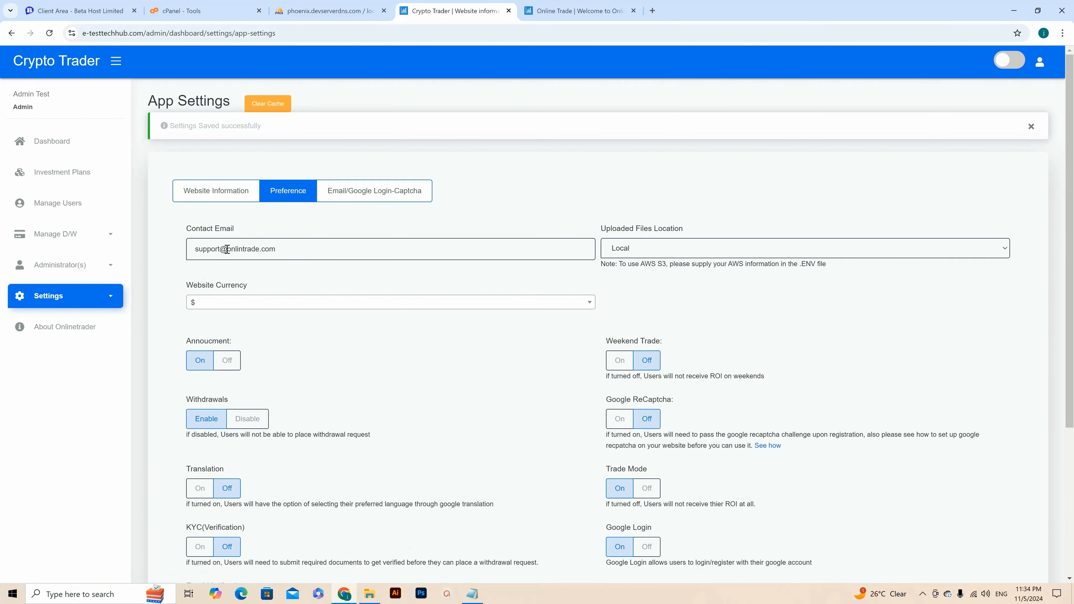
{"action": "left_click_drag", "start_coordinate": [227, 249], "coordinate": [330, 260]}
{"action": "left_click", "coordinate": [137, 33]}
{"action": "left_click", "coordinate": [161, 33]}
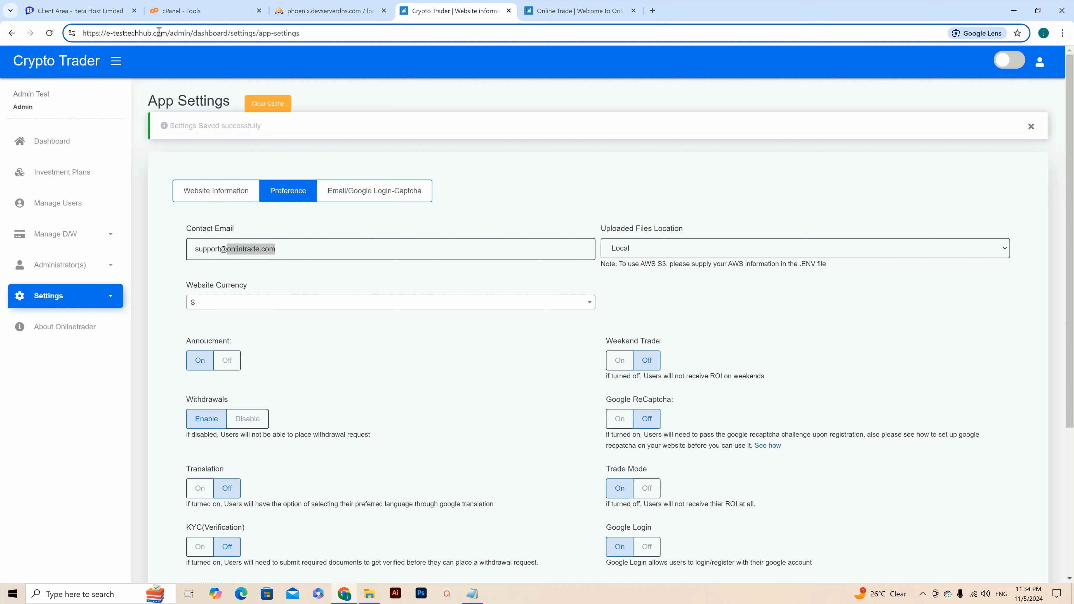
{"action": "left_click_drag", "start_coordinate": [167, 33], "coordinate": [110, 37]}
{"action": "key", "text": "ctrl+c"}
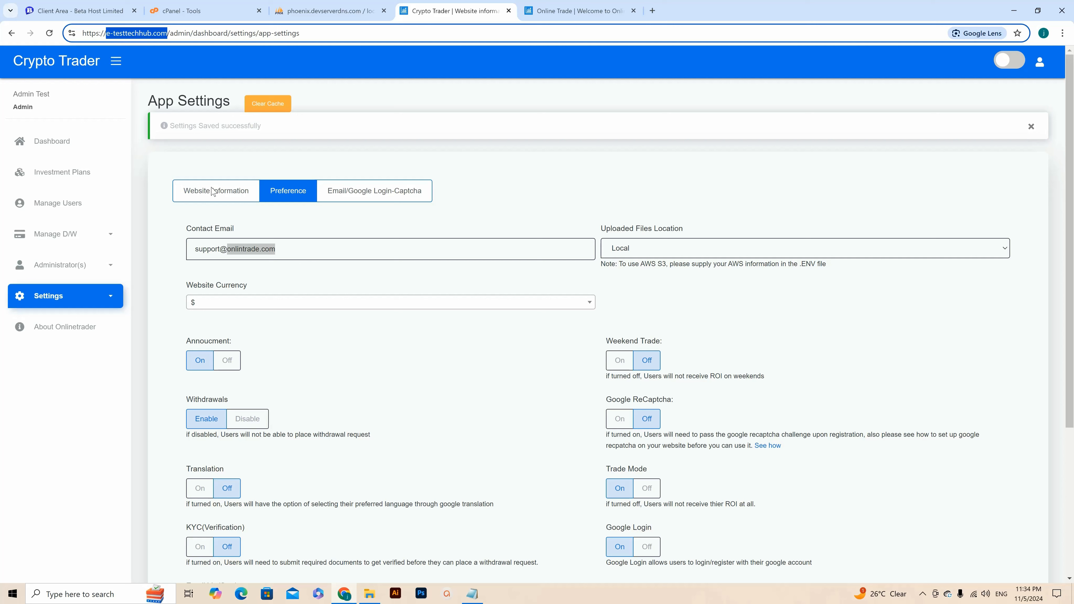
{"action": "left_click", "coordinate": [233, 251]}
{"action": "left_click_drag", "start_coordinate": [228, 249], "coordinate": [300, 252]}
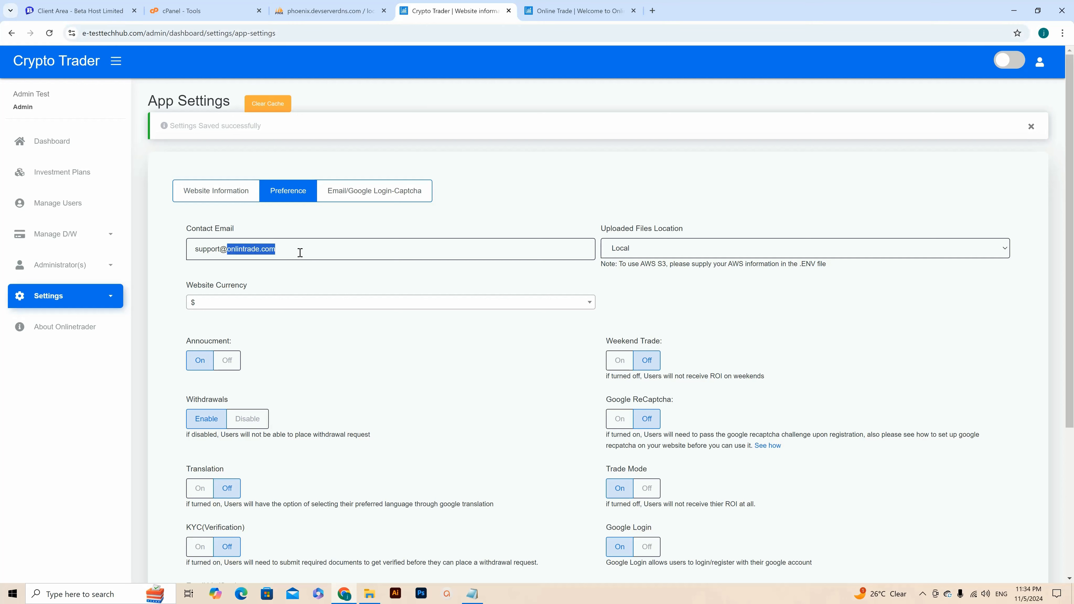
{"action": "key", "text": "ctrl+v"}
Step: Browse the website currency options and select $
{"action": "scroll", "coordinate": [410, 319], "scroll_direction": "down", "scroll_amount": 2}
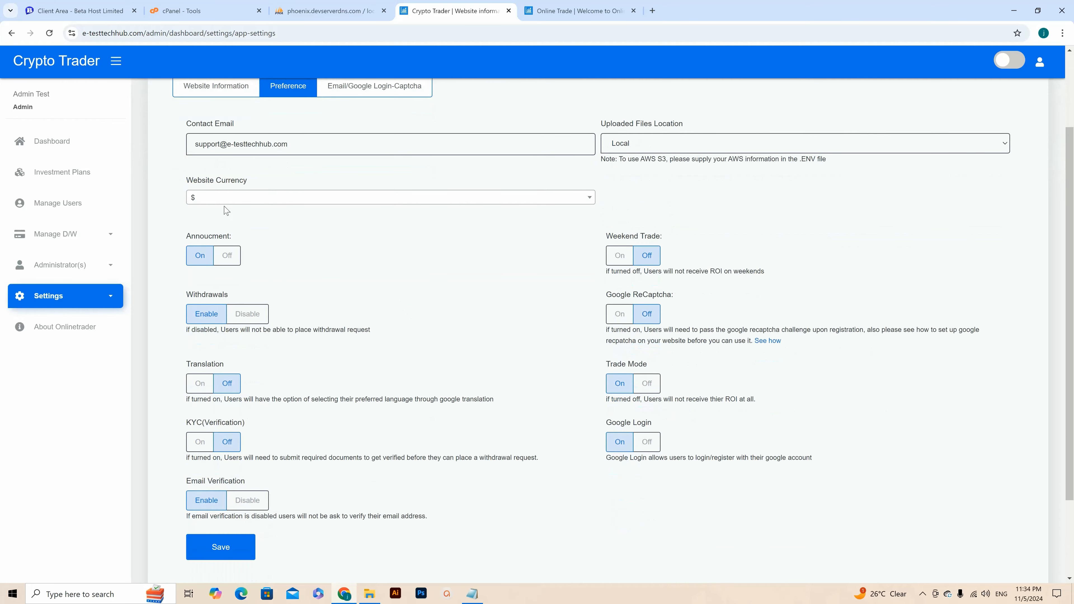
{"action": "left_click", "coordinate": [219, 201]}
{"action": "scroll", "coordinate": [271, 267], "scroll_direction": "down", "scroll_amount": 8}
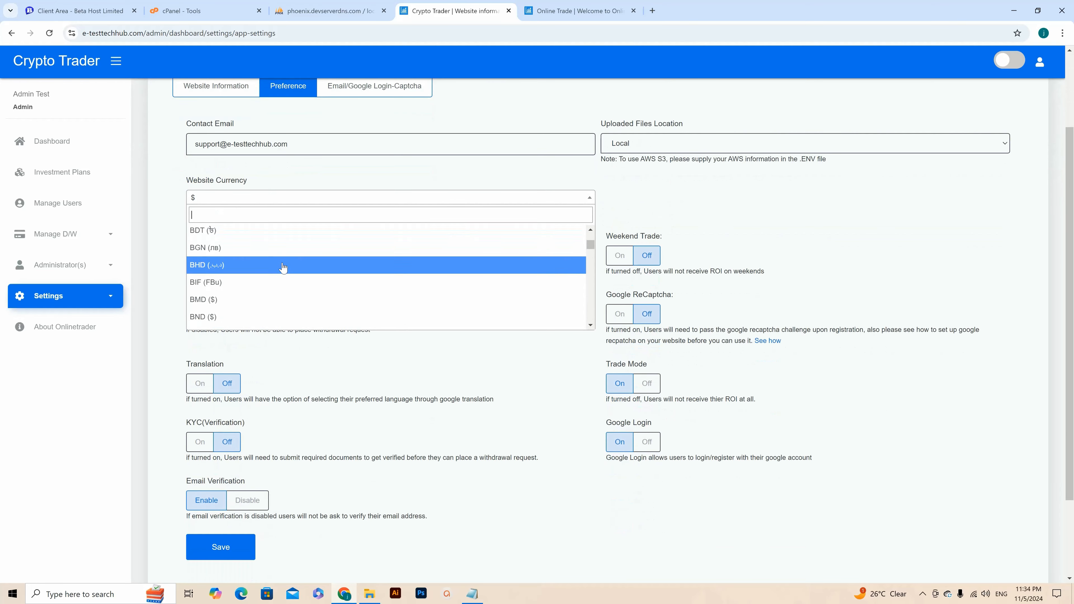
{"action": "scroll", "coordinate": [284, 264], "scroll_direction": "up", "scroll_amount": 8}
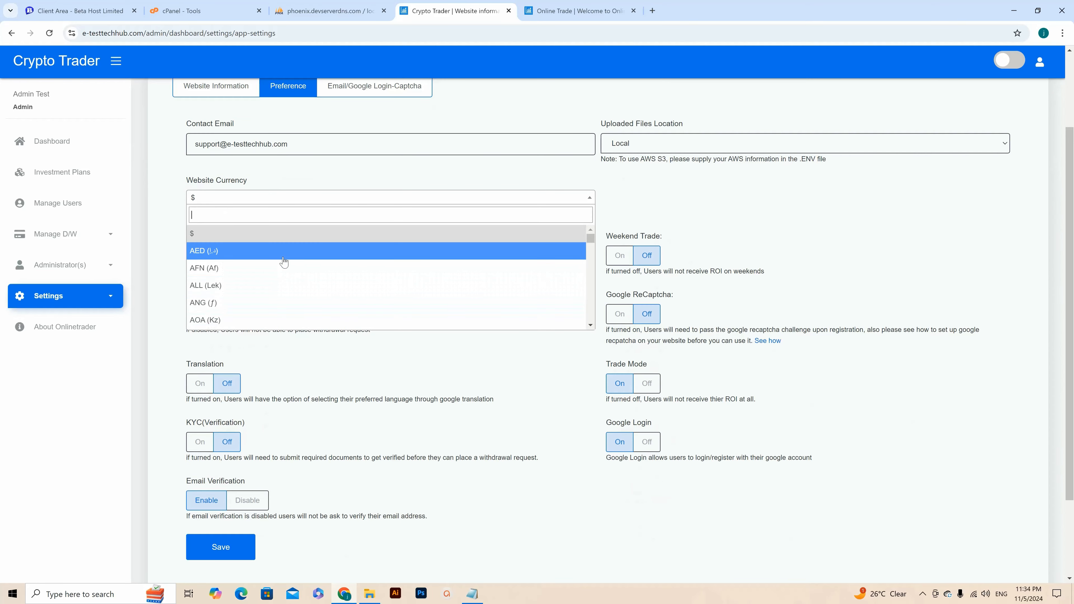
{"action": "left_click", "coordinate": [260, 235]}
Step: Turn on the Translation and KYC (Verification) options in the site preferences
{"action": "scroll", "coordinate": [342, 268], "scroll_direction": "down", "scroll_amount": 1}
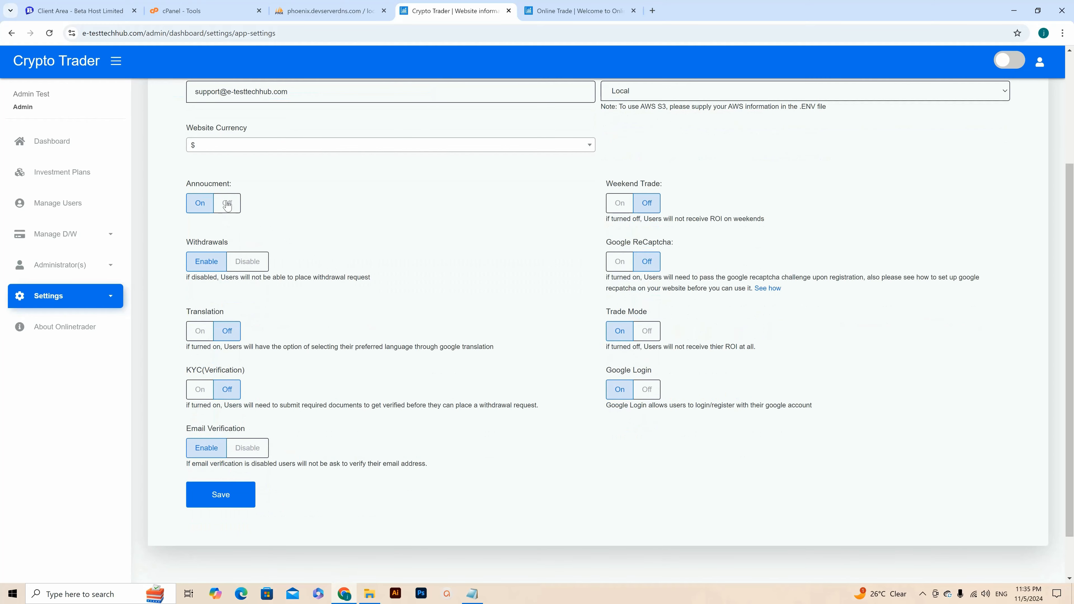
{"action": "scroll", "coordinate": [223, 312], "scroll_direction": "down", "scroll_amount": 1}
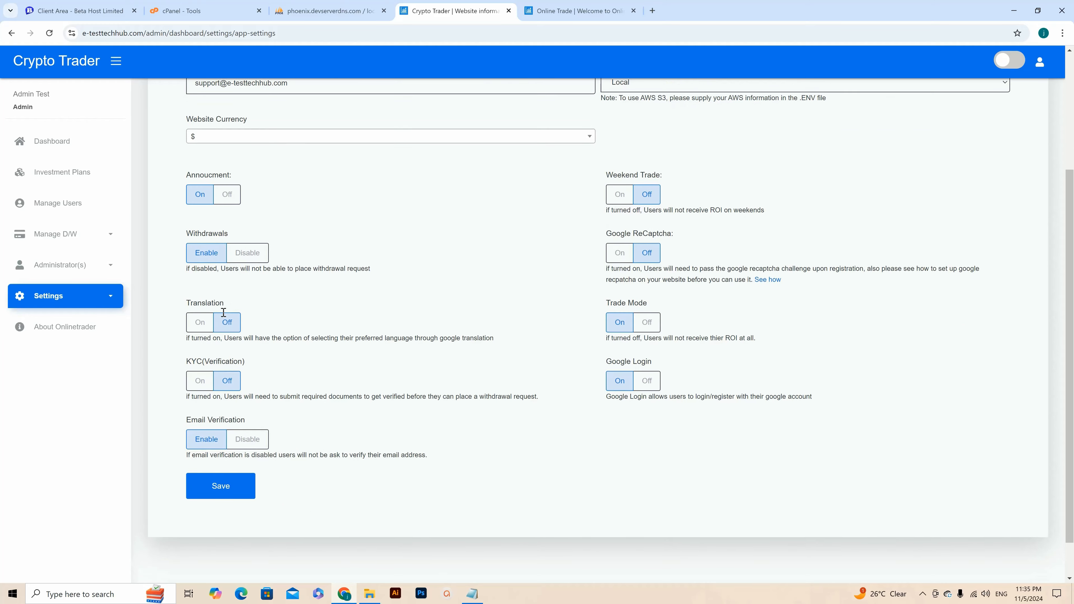
{"action": "scroll", "coordinate": [223, 312], "scroll_direction": "down", "scroll_amount": 1}
{"action": "left_click", "coordinate": [200, 281]}
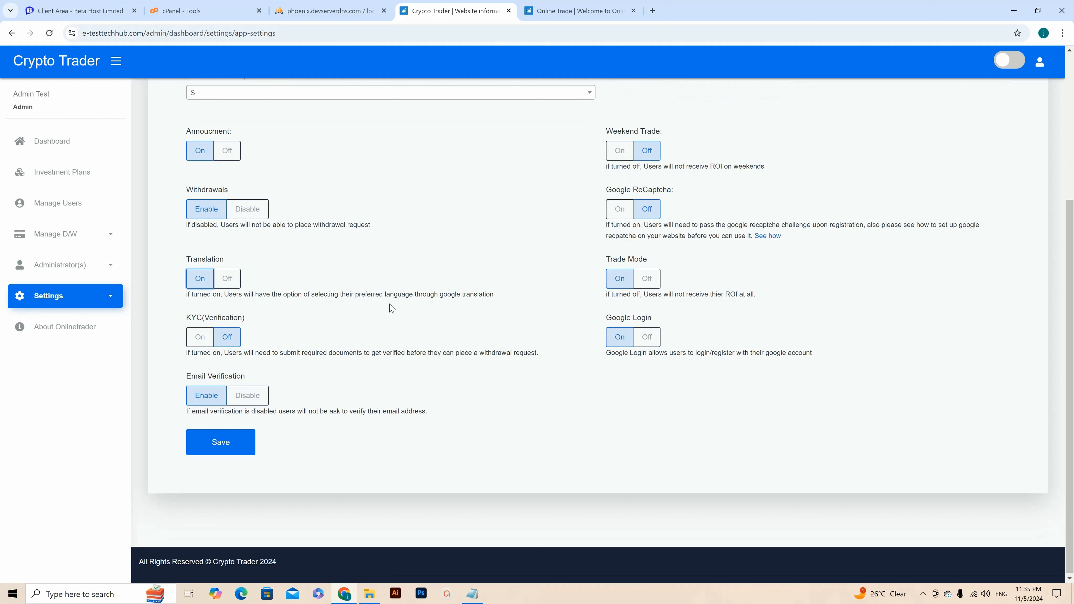
{"action": "left_click", "coordinate": [201, 338]}
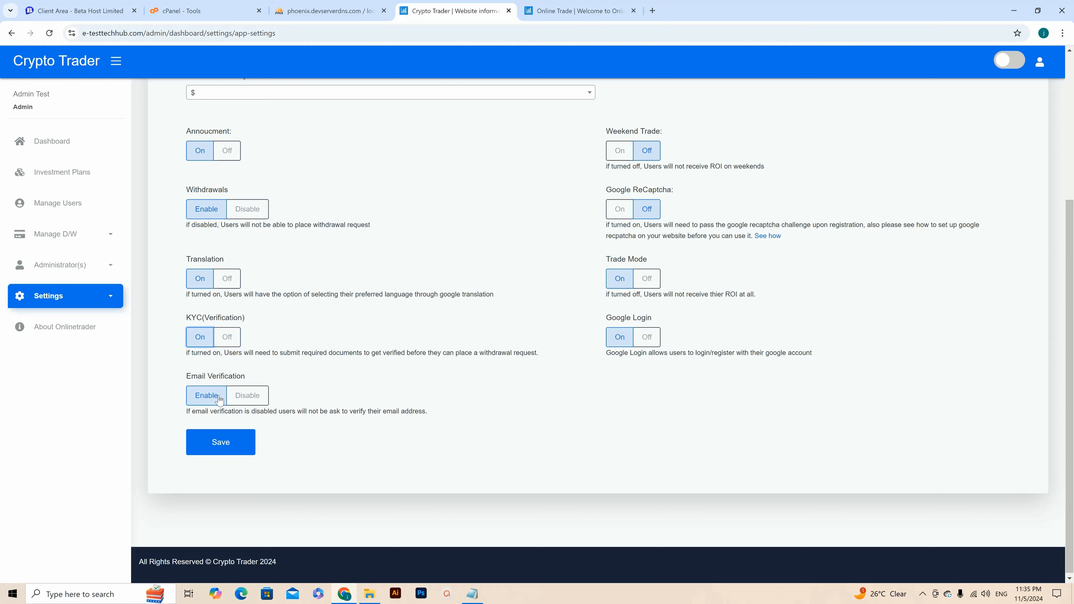
Step: Keep Email Verification enabled, turn Google Login off and save the site preferences
{"action": "left_click", "coordinate": [243, 397]}
{"action": "left_click", "coordinate": [212, 397]}
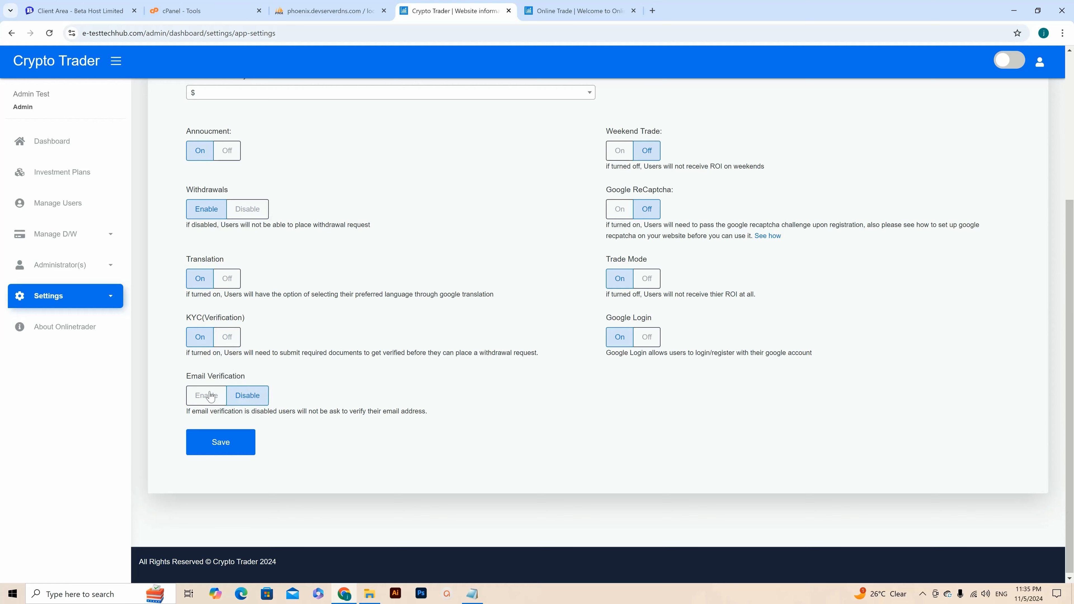
{"action": "scroll", "coordinate": [473, 288], "scroll_direction": "up", "scroll_amount": 2}
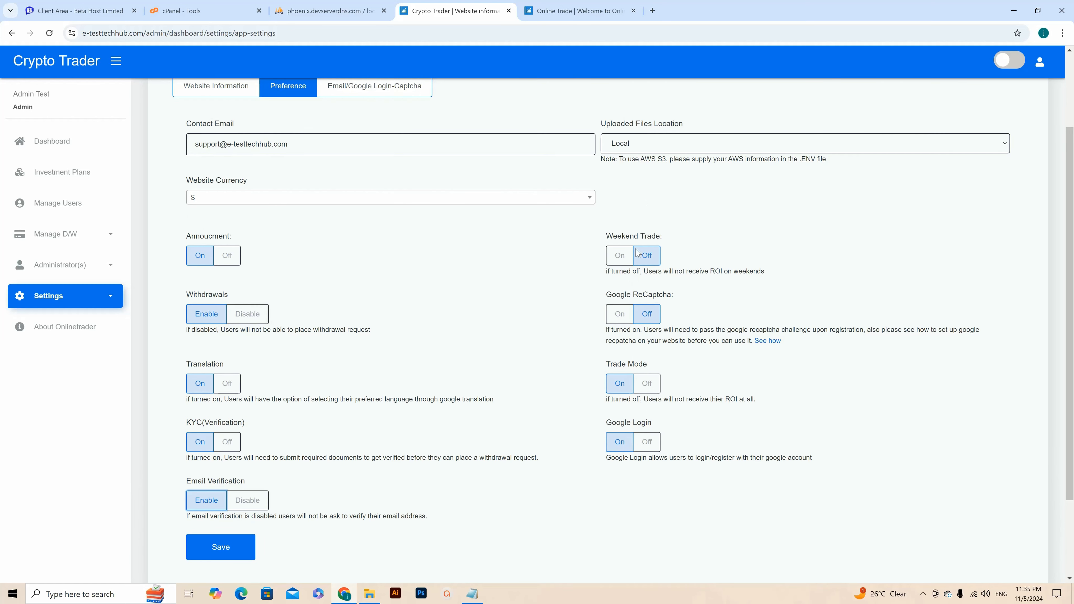
{"action": "scroll", "coordinate": [524, 415], "scroll_direction": "up", "scroll_amount": 3}
{"action": "scroll", "coordinate": [526, 420], "scroll_direction": "down", "scroll_amount": 5}
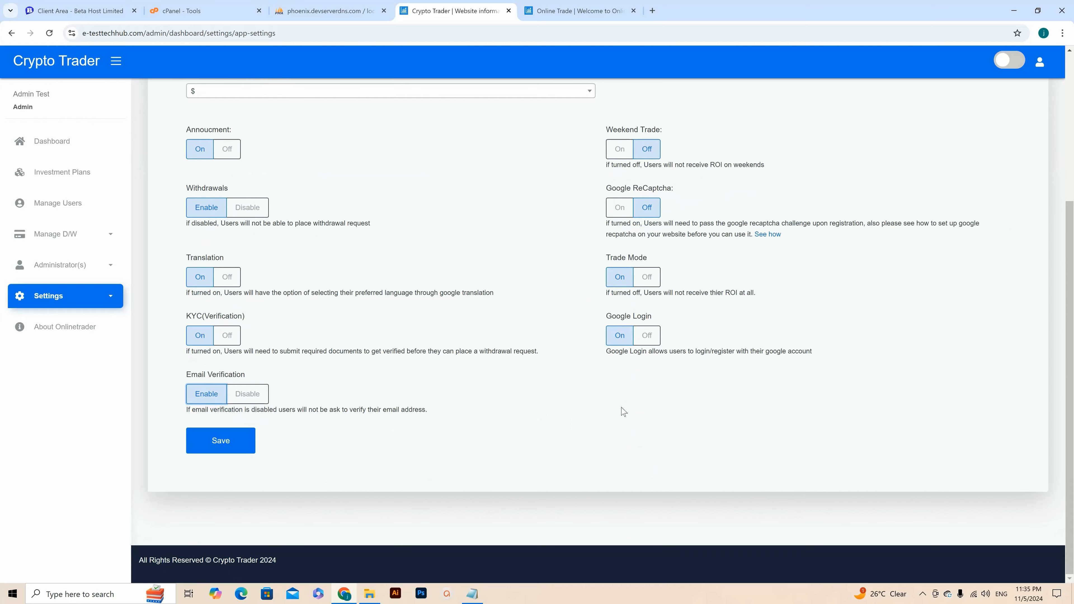
{"action": "left_click", "coordinate": [644, 337]}
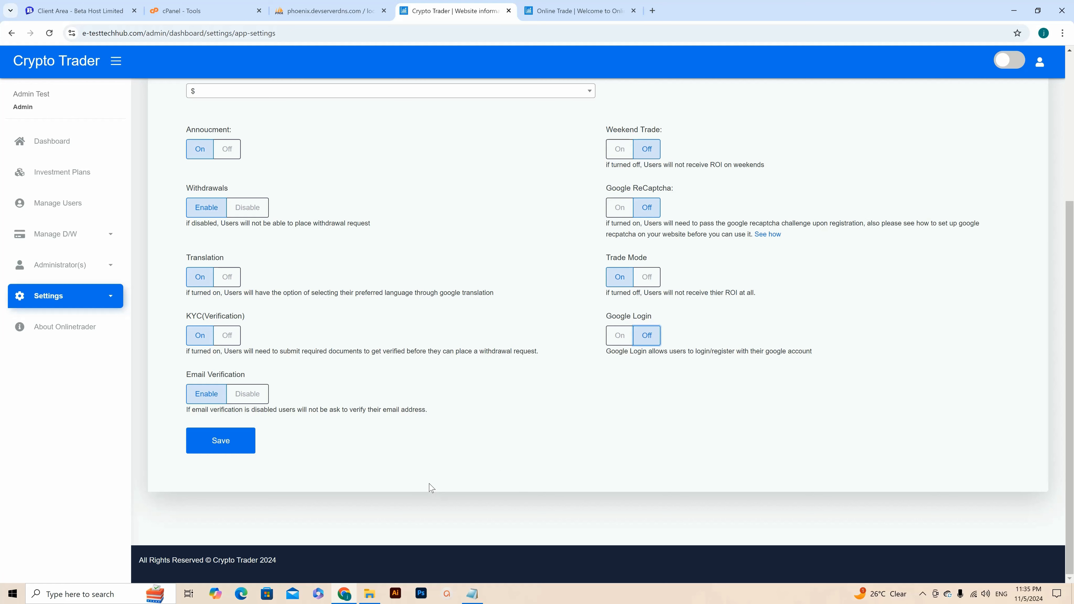
{"action": "scroll", "coordinate": [564, 438], "scroll_direction": "up", "scroll_amount": 5}
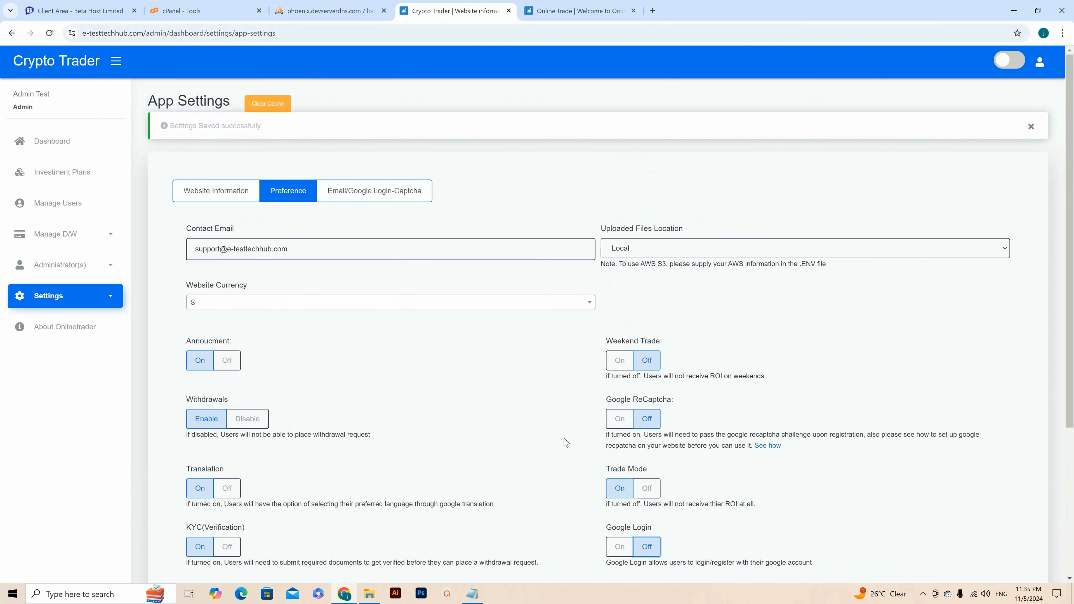
{"action": "scroll", "coordinate": [566, 443], "scroll_direction": "down", "scroll_amount": 4}
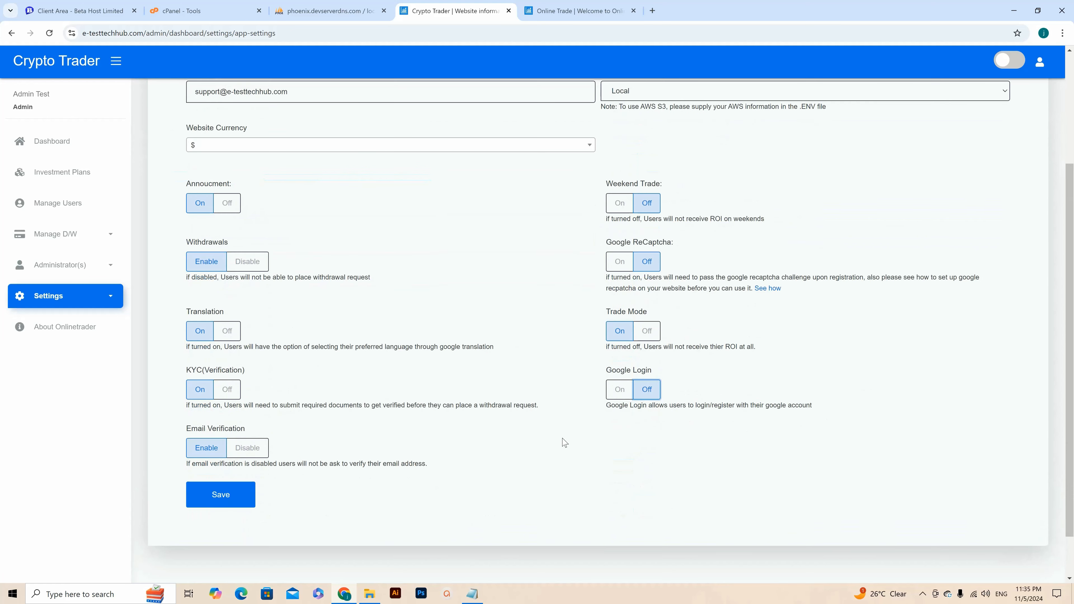
{"action": "left_click", "coordinate": [221, 494]}
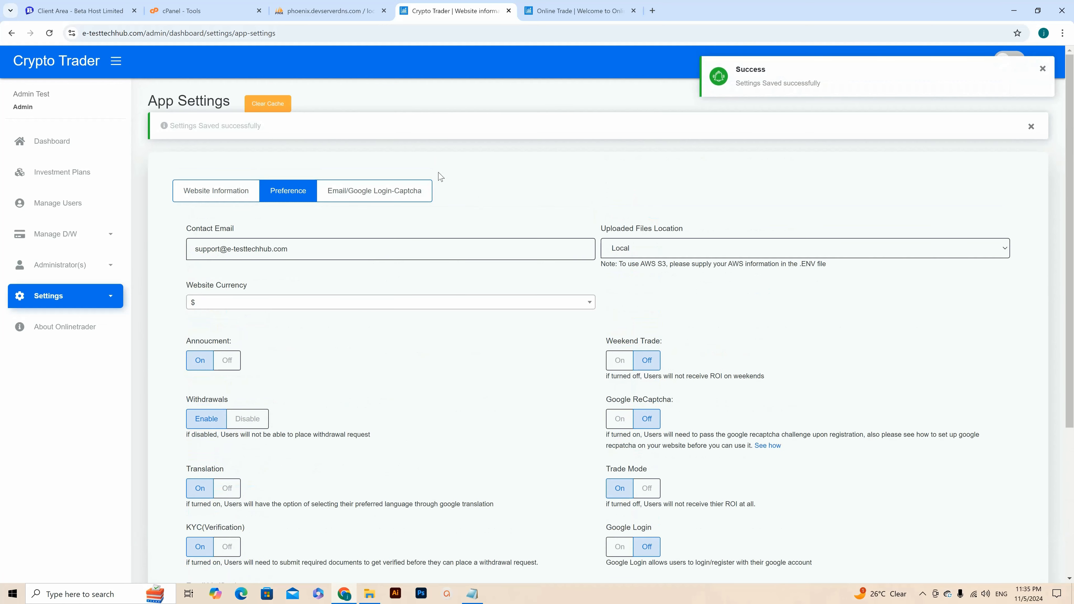
Step: Replace the Email From address in the Email/Google Login-Captcha settings with the contact email copied from the site preferences
{"action": "left_click", "coordinate": [380, 191]}
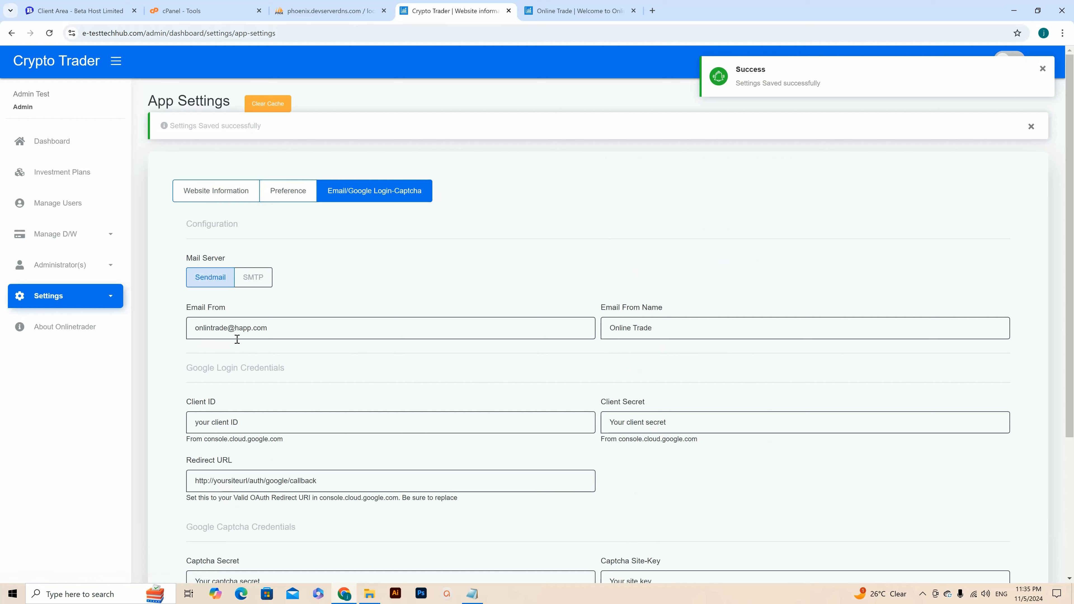
{"action": "double_click", "coordinate": [214, 325]}
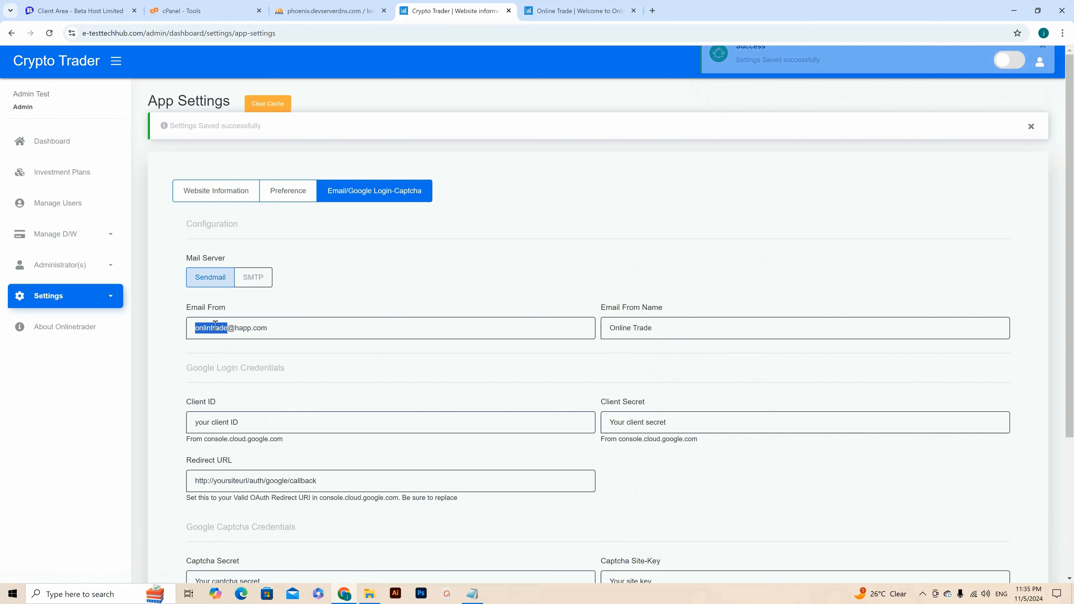
{"action": "left_click_drag", "start_coordinate": [214, 325], "coordinate": [240, 338]}
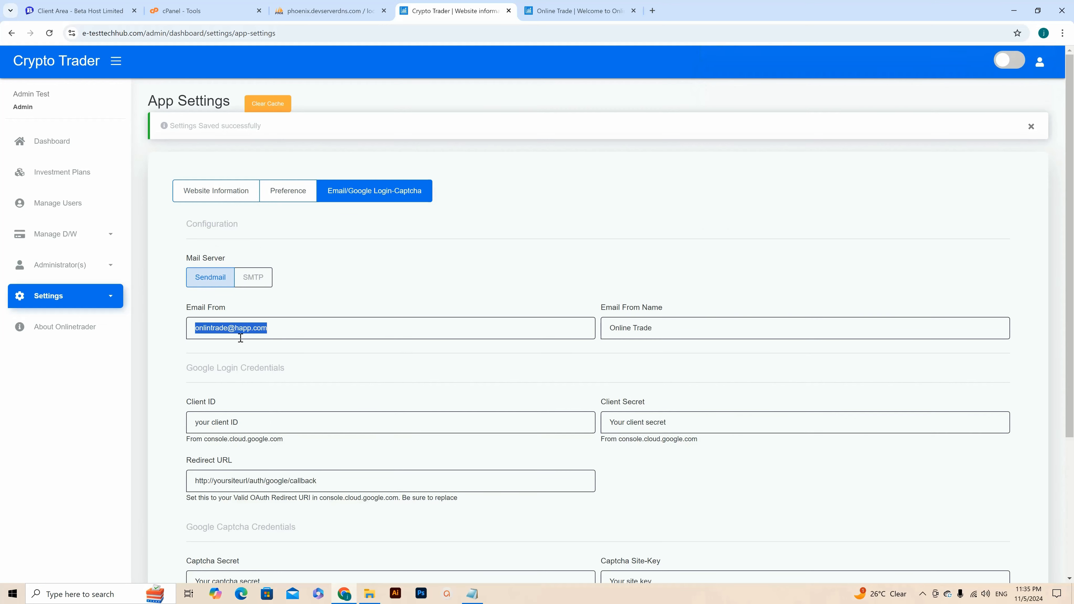
{"action": "left_click", "coordinate": [298, 189]}
{"action": "triple_click", "coordinate": [238, 249]}
{"action": "key", "text": "ctrl+c"}
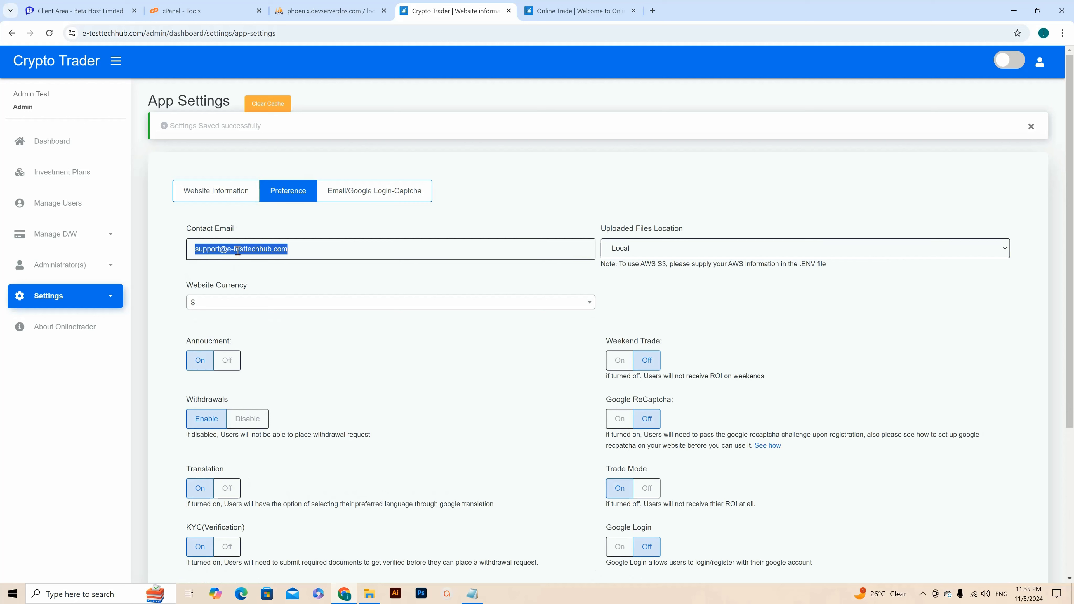
{"action": "left_click", "coordinate": [355, 191]}
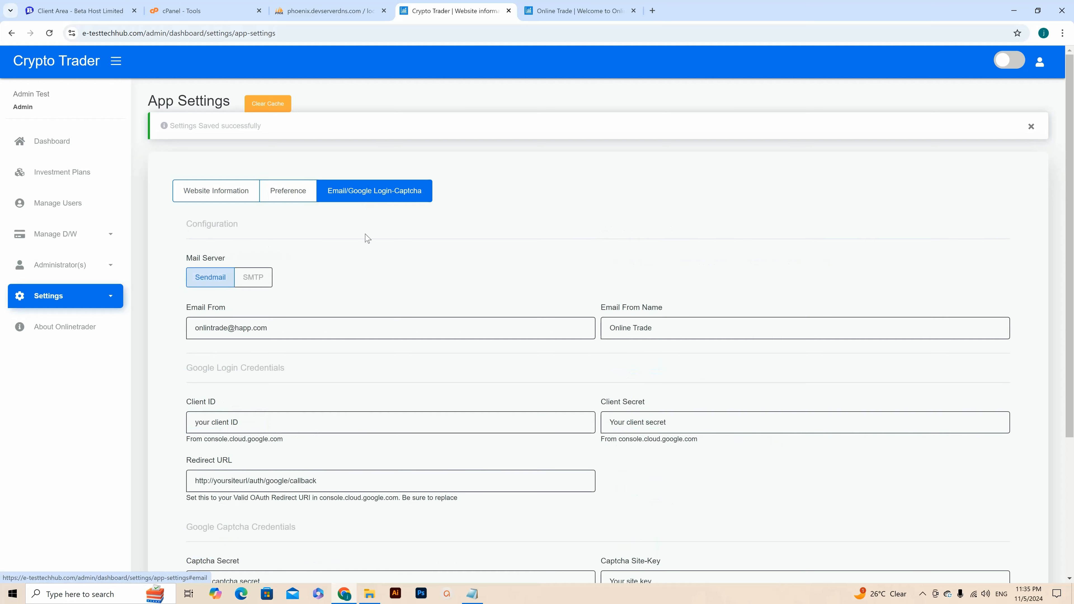
{"action": "triple_click", "coordinate": [234, 323]}
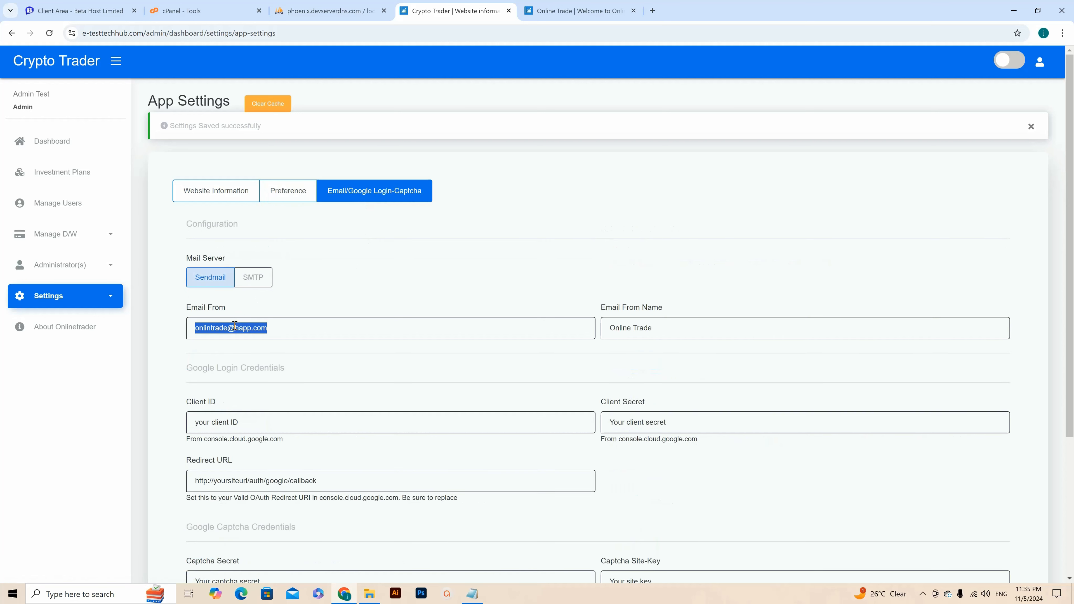
{"action": "key", "text": "ctrl+v"}
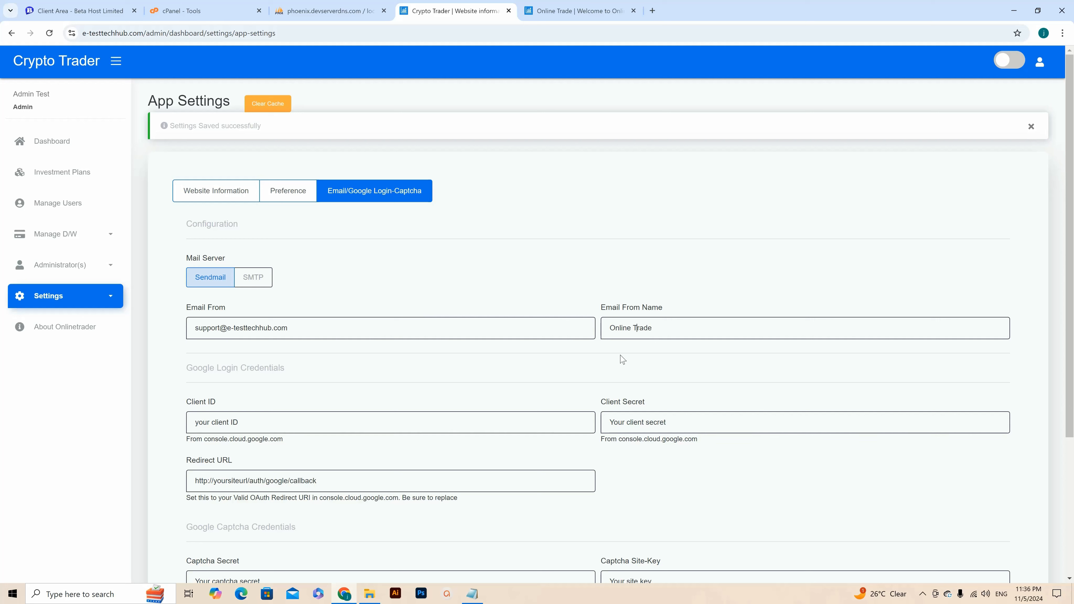
Step: Set the Email From Name to Crypto Trader and save the email settings
{"action": "triple_click", "coordinate": [622, 327]}
{"action": "type", "text": "Crypto"}
{"action": "scroll", "coordinate": [651, 353], "scroll_direction": "down", "scroll_amount": 5}
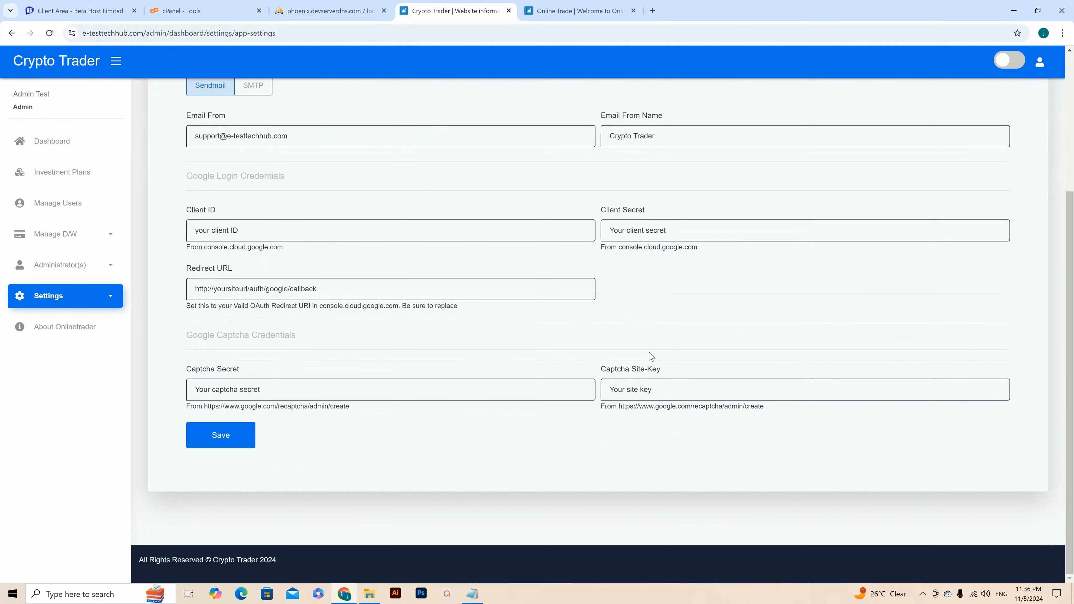
{"action": "left_click", "coordinate": [232, 440]}
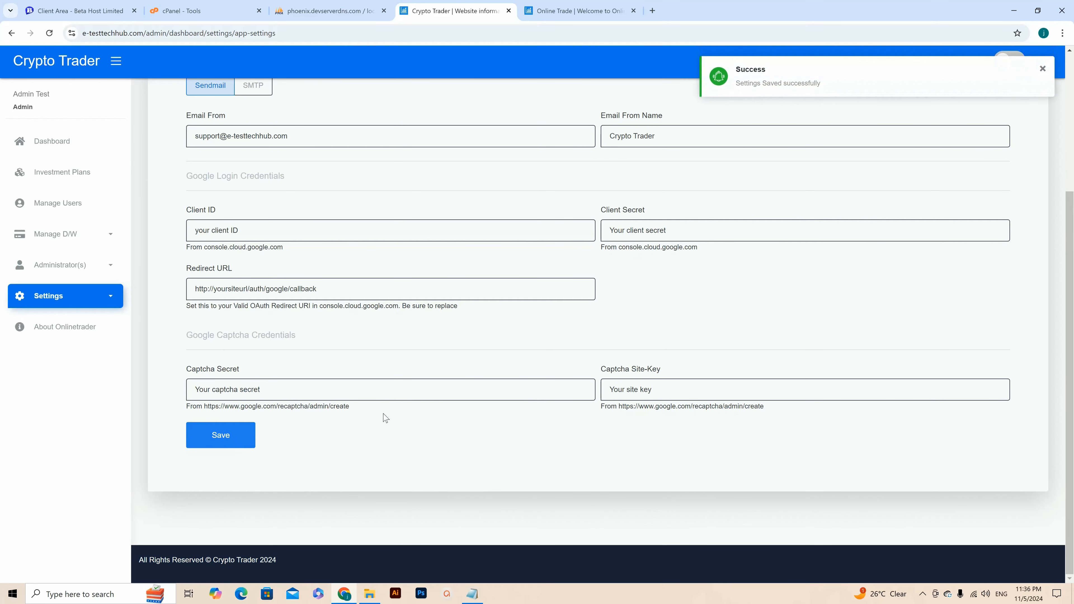
Step: Open the registered client's details in Manage Users and view the Send Email form, closing it without sending a message
{"action": "scroll", "coordinate": [505, 330], "scroll_direction": "up", "scroll_amount": 5}
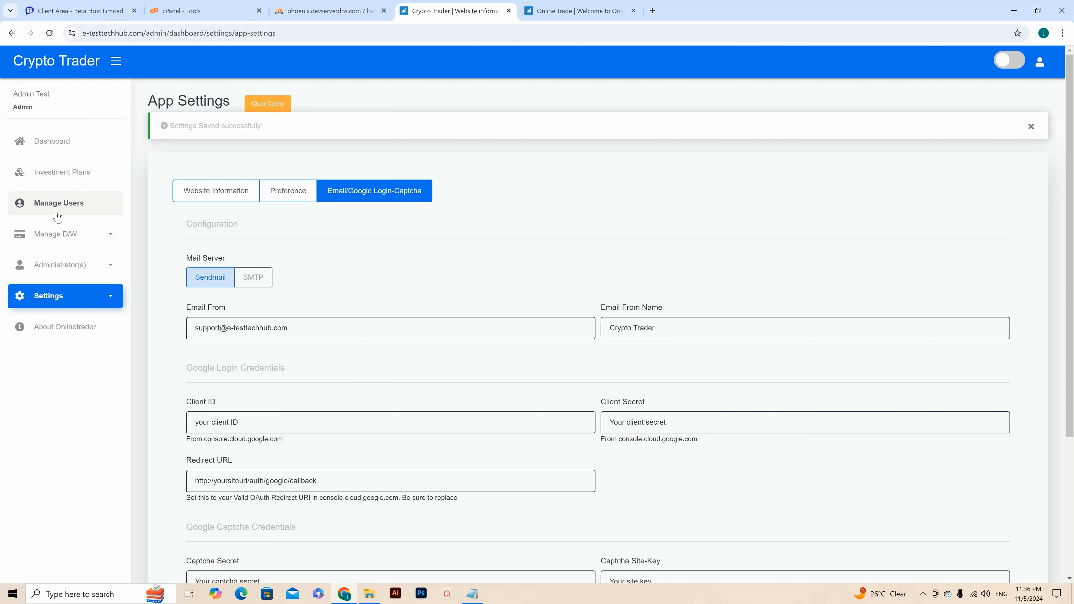
{"action": "left_click", "coordinate": [61, 204]}
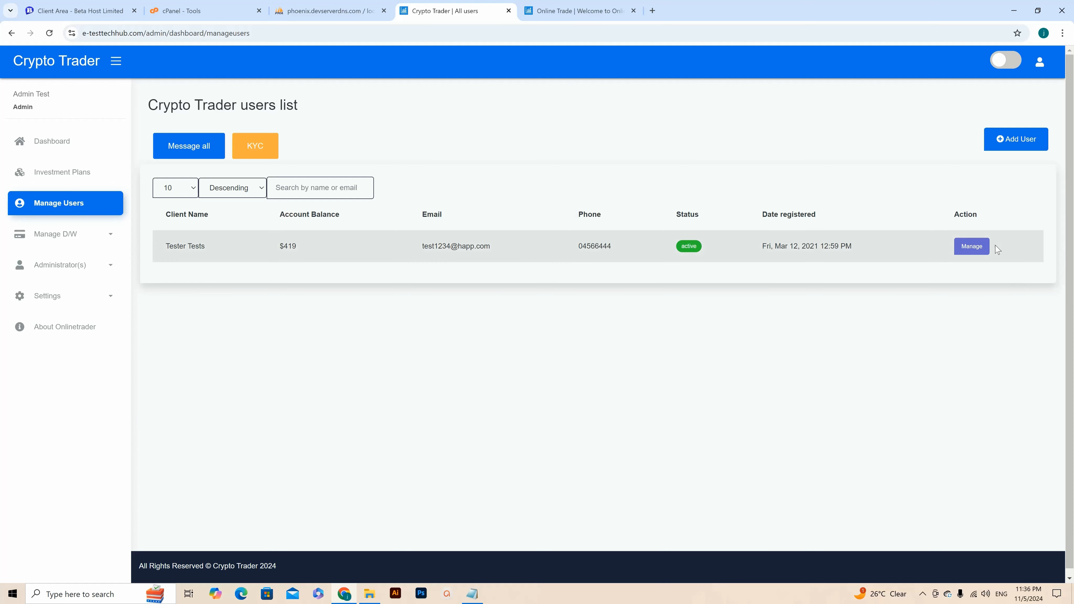
{"action": "left_click", "coordinate": [976, 252]}
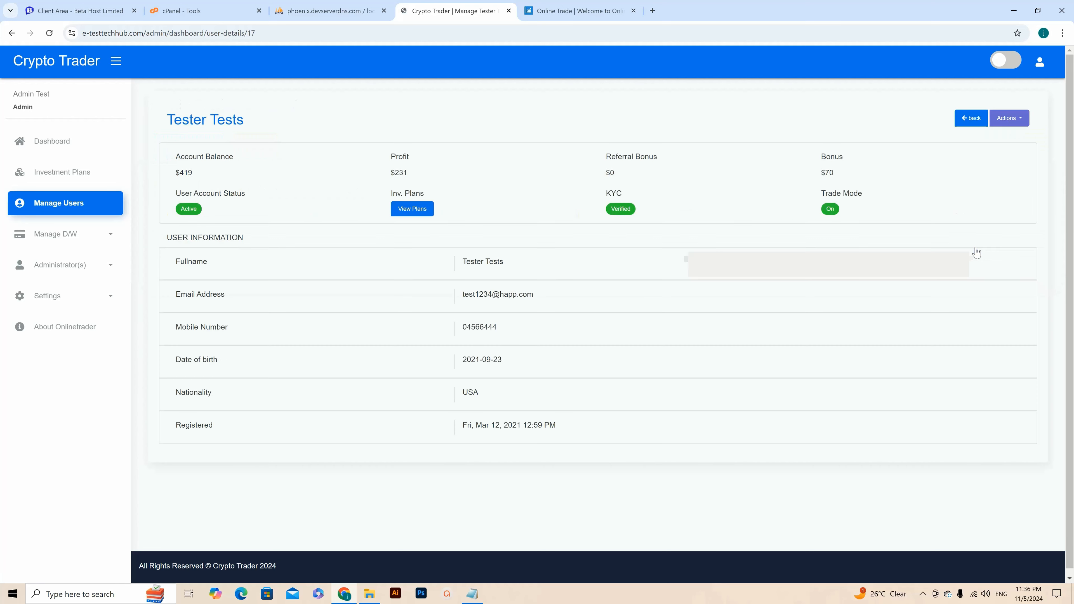
{"action": "left_click", "coordinate": [1011, 118]}
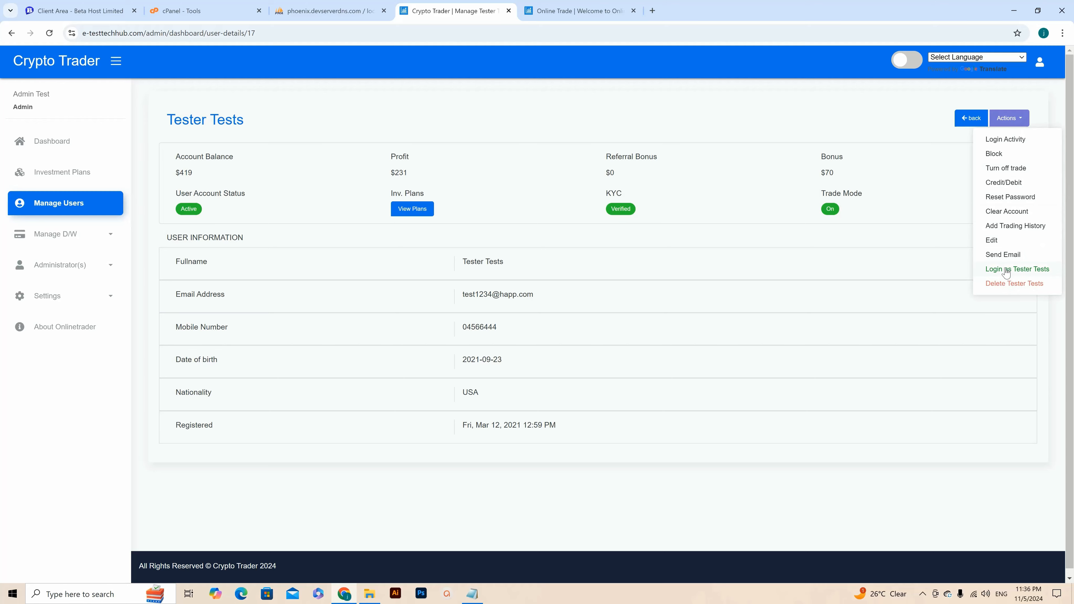
{"action": "left_click", "coordinate": [994, 254]}
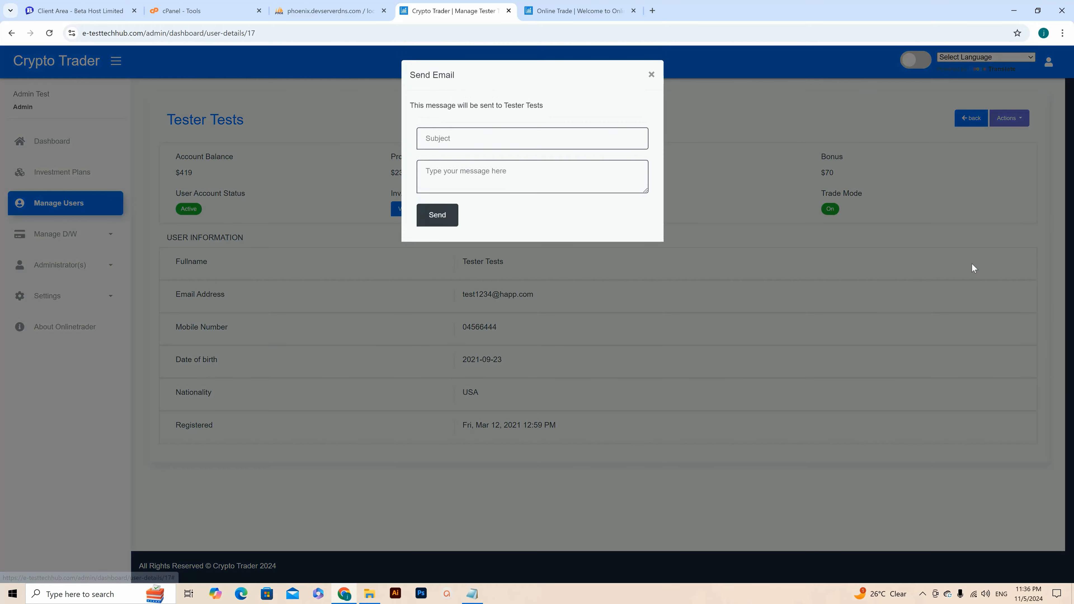
{"action": "left_click", "coordinate": [468, 146]}
{"action": "left_click", "coordinate": [430, 173]}
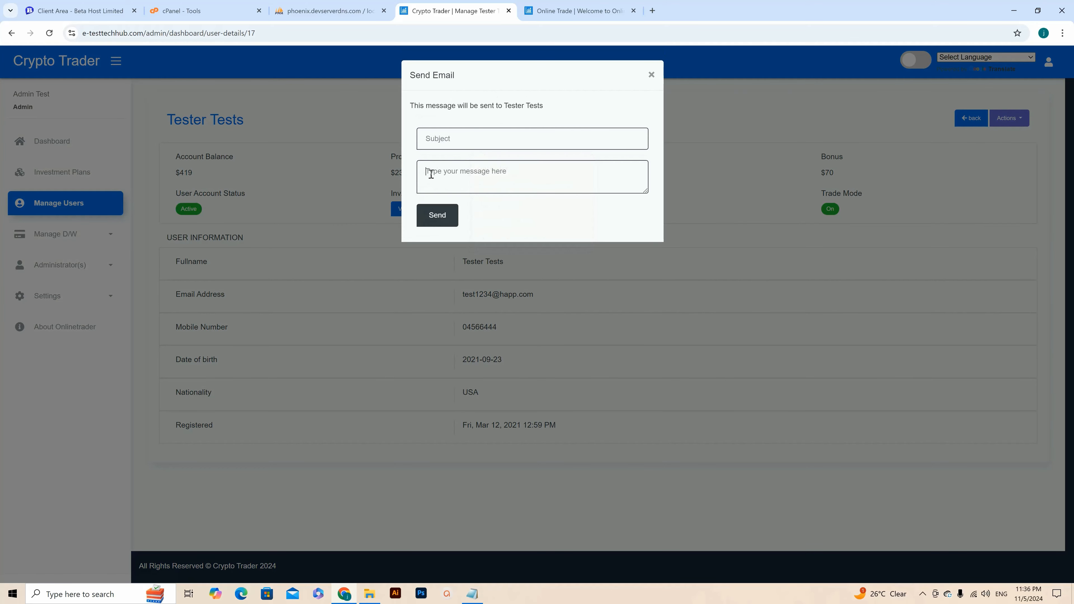
{"action": "left_click", "coordinate": [650, 76]}
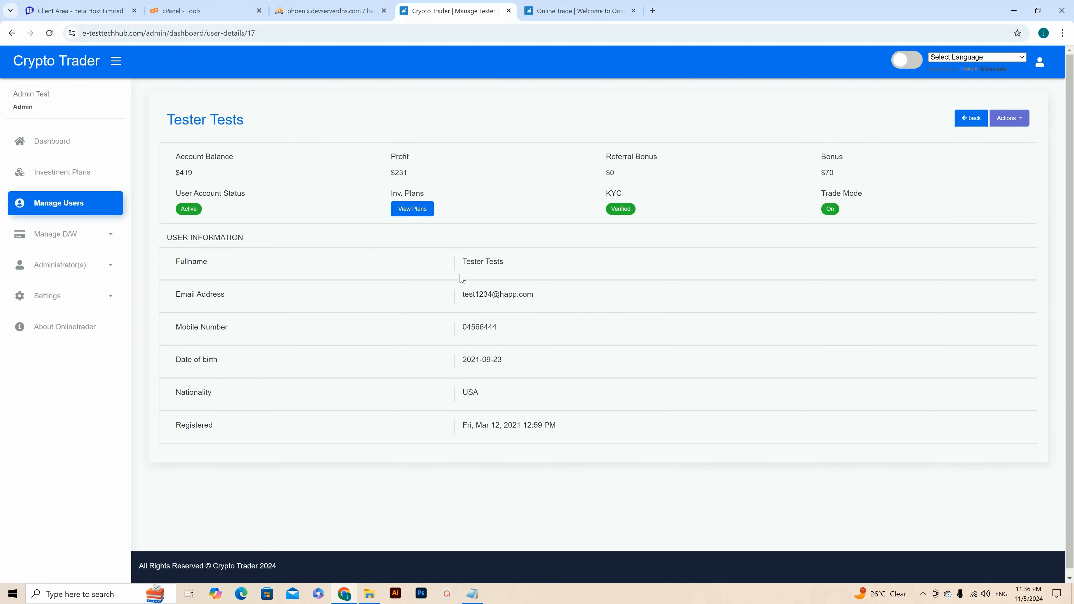
Step: Switch to cPanel and open mail.php from public_html/config for editing in File Manager
{"action": "left_click", "coordinate": [199, 11]}
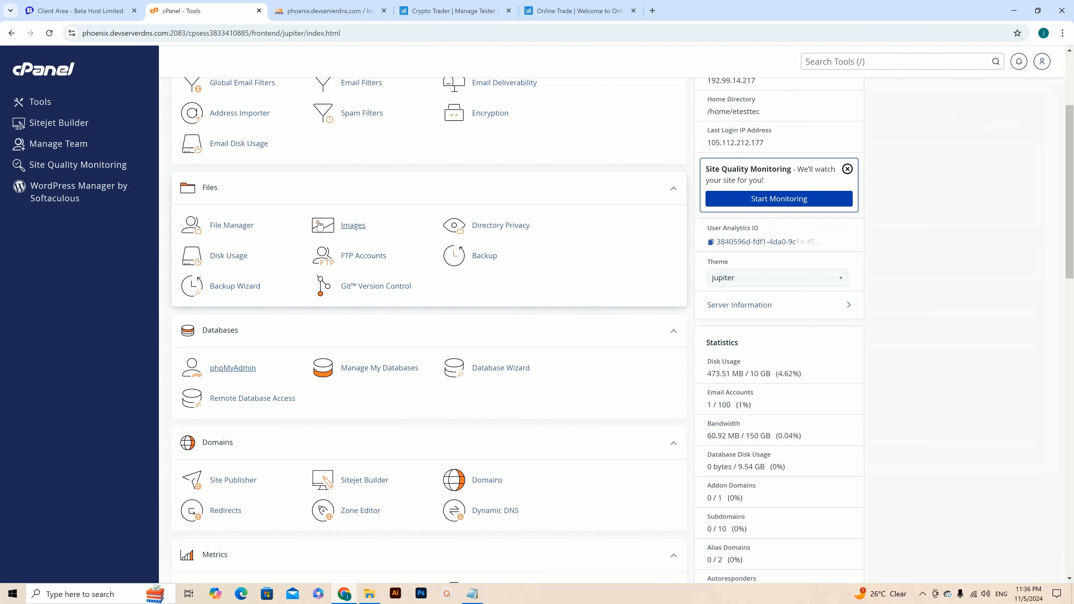
{"action": "left_click", "coordinate": [229, 231]}
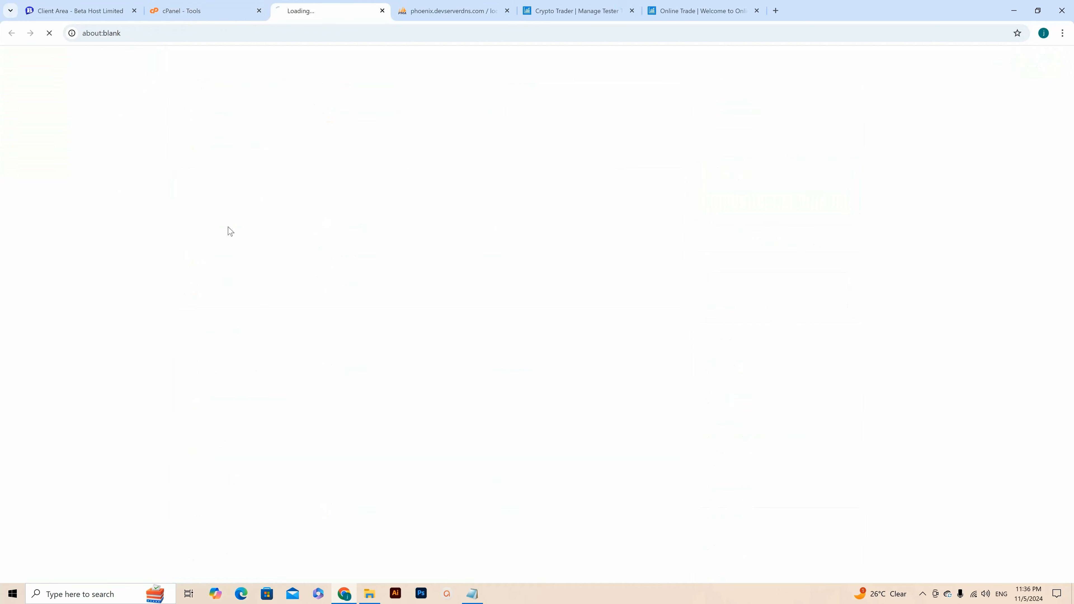
{"action": "left_click", "coordinate": [176, 13]}
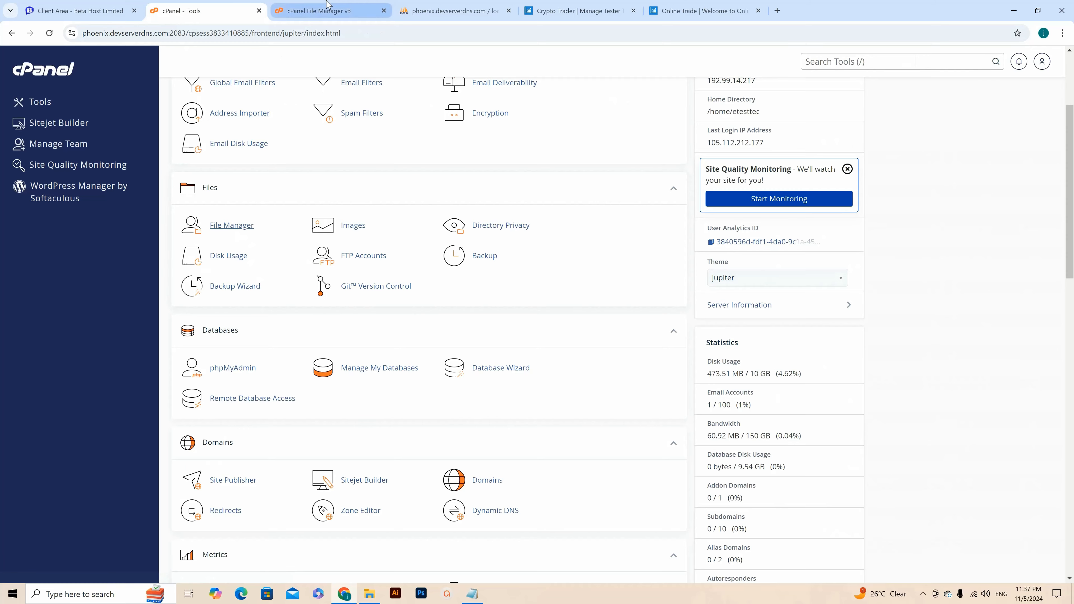
{"action": "left_click", "coordinate": [325, 11]}
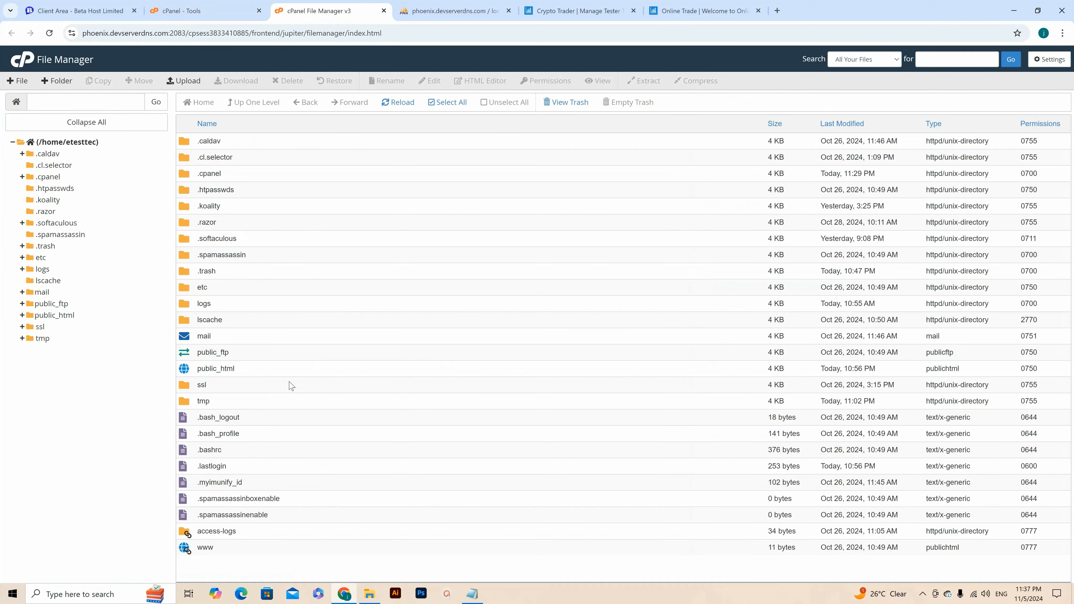
{"action": "double_click", "coordinate": [276, 372]}
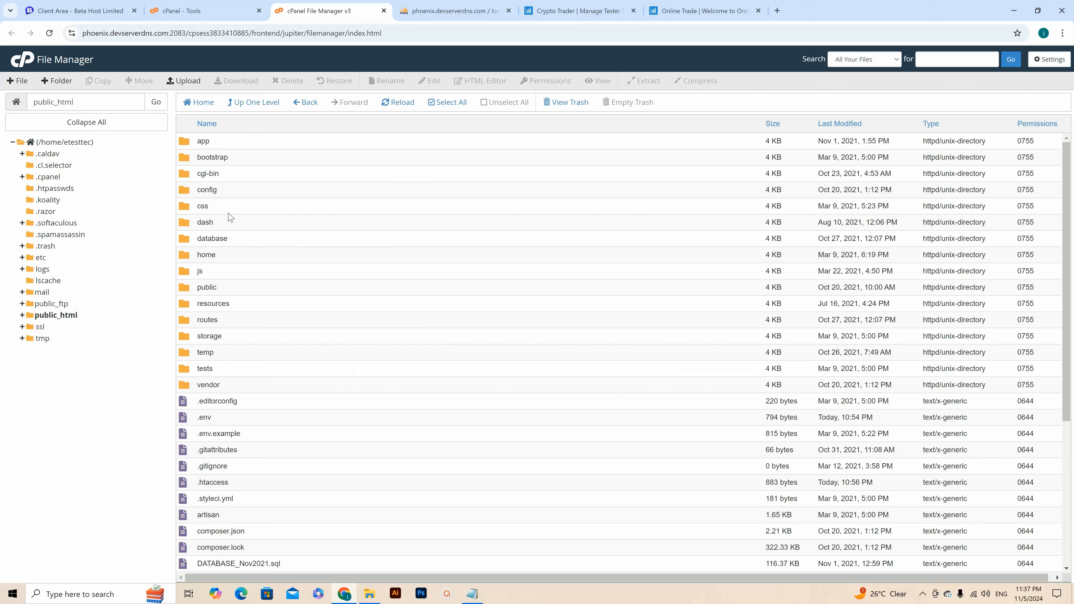
{"action": "double_click", "coordinate": [229, 194]}
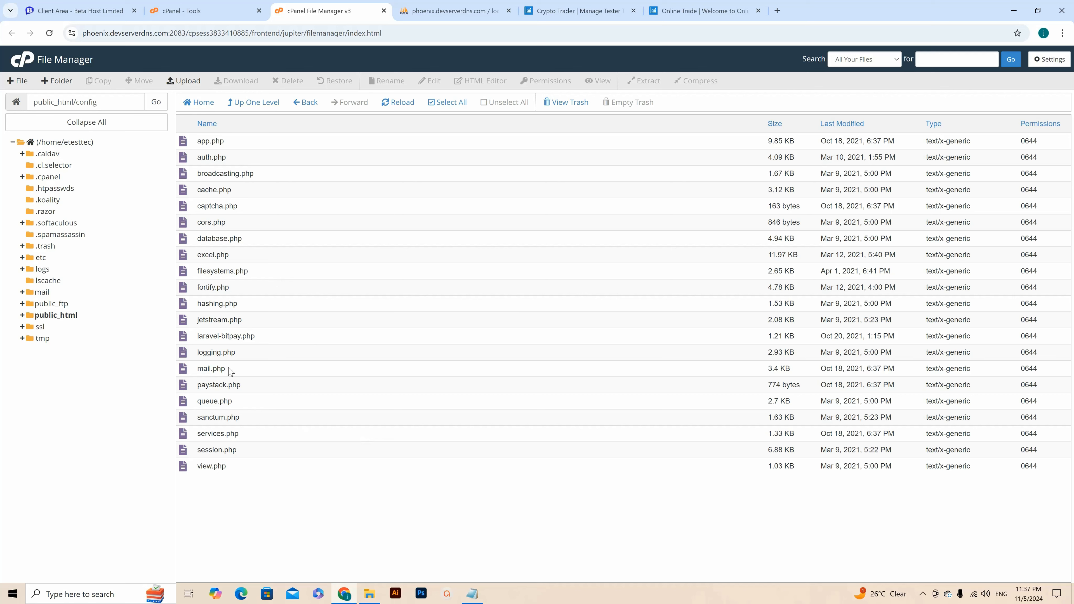
{"action": "left_click", "coordinate": [242, 375]}
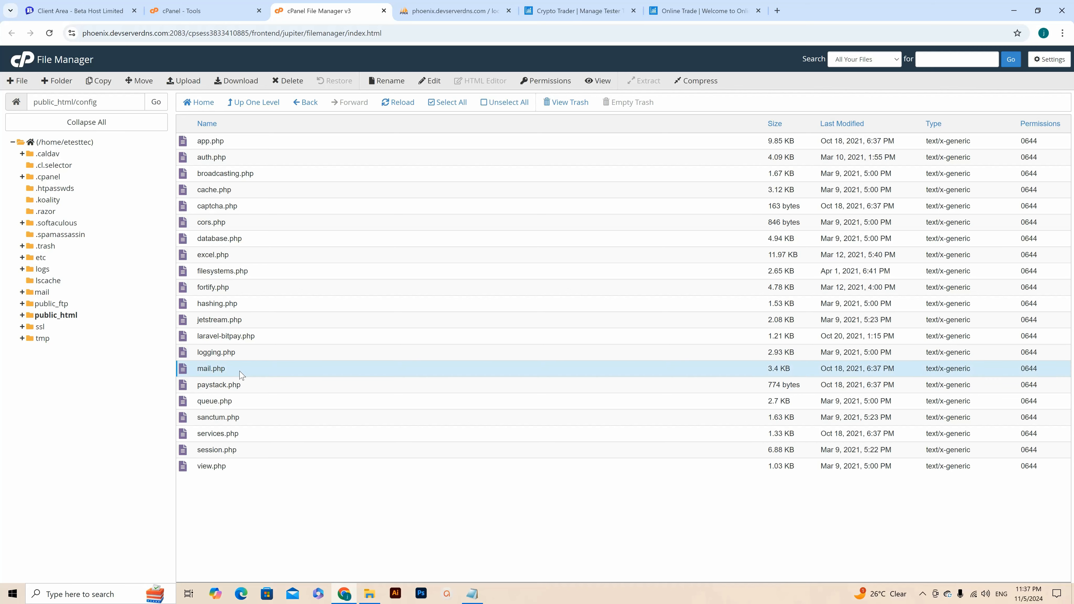
{"action": "right_click", "coordinate": [242, 374]}
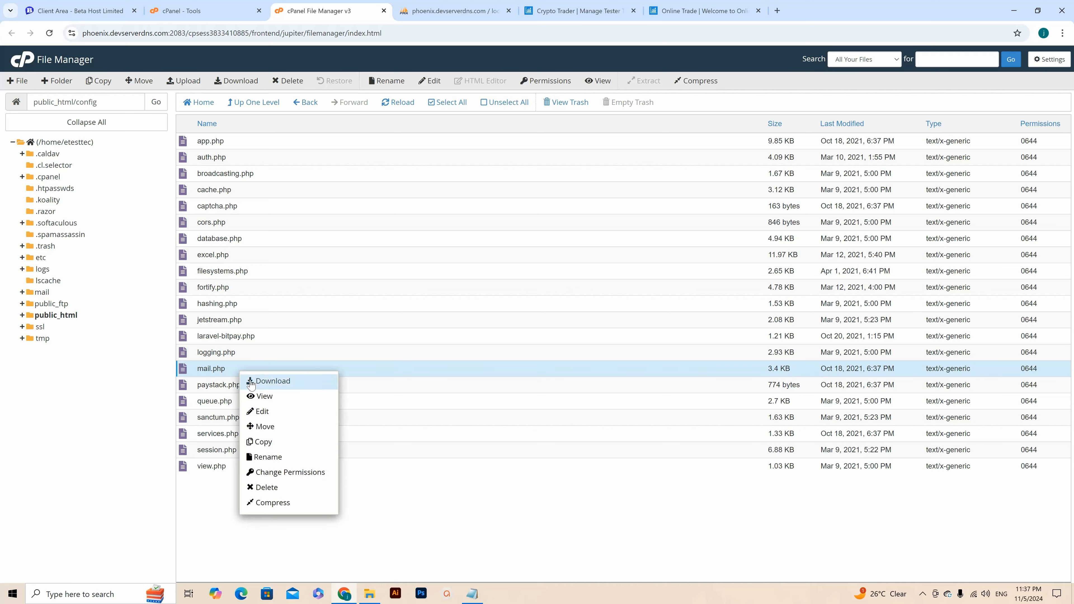
{"action": "left_click", "coordinate": [260, 412]}
{"action": "left_click", "coordinate": [627, 398]}
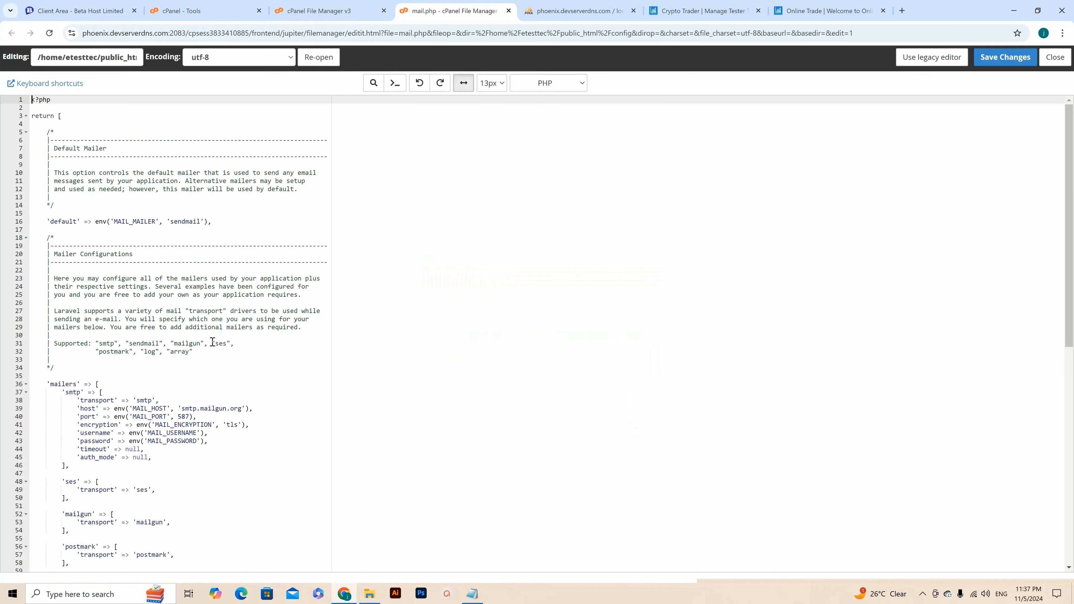
Step: Review the mailer and global From address settings in mail.php and return to the client's details in the trading site's admin dashboard
{"action": "scroll", "coordinate": [212, 346], "scroll_direction": "down", "scroll_amount": 2}
{"action": "scroll", "coordinate": [212, 346], "scroll_direction": "down", "scroll_amount": 6}
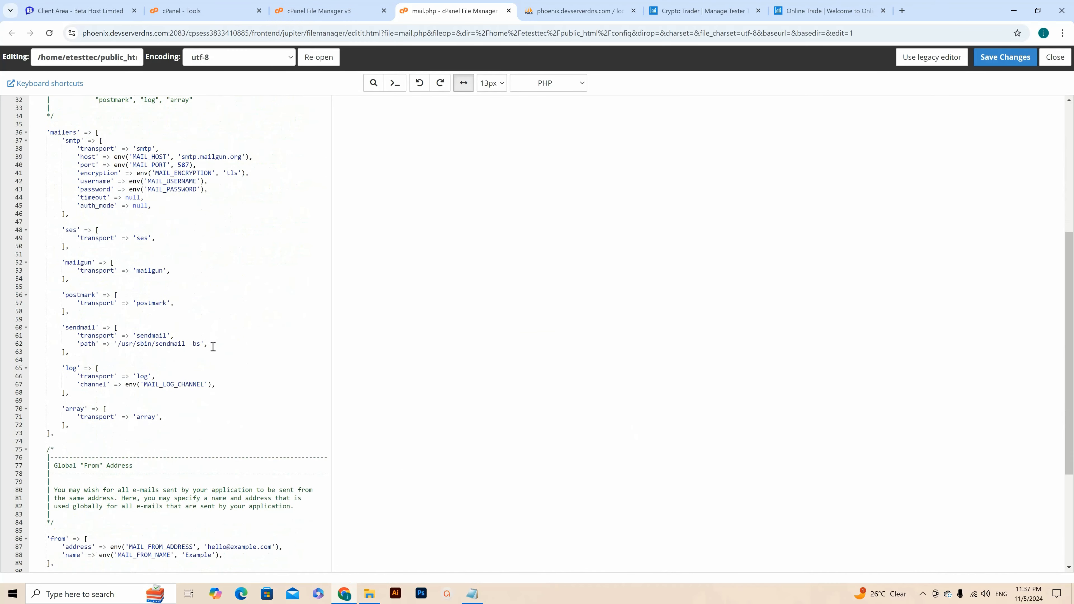
{"action": "scroll", "coordinate": [212, 346], "scroll_direction": "down", "scroll_amount": 5}
{"action": "scroll", "coordinate": [213, 350], "scroll_direction": "down", "scroll_amount": 1}
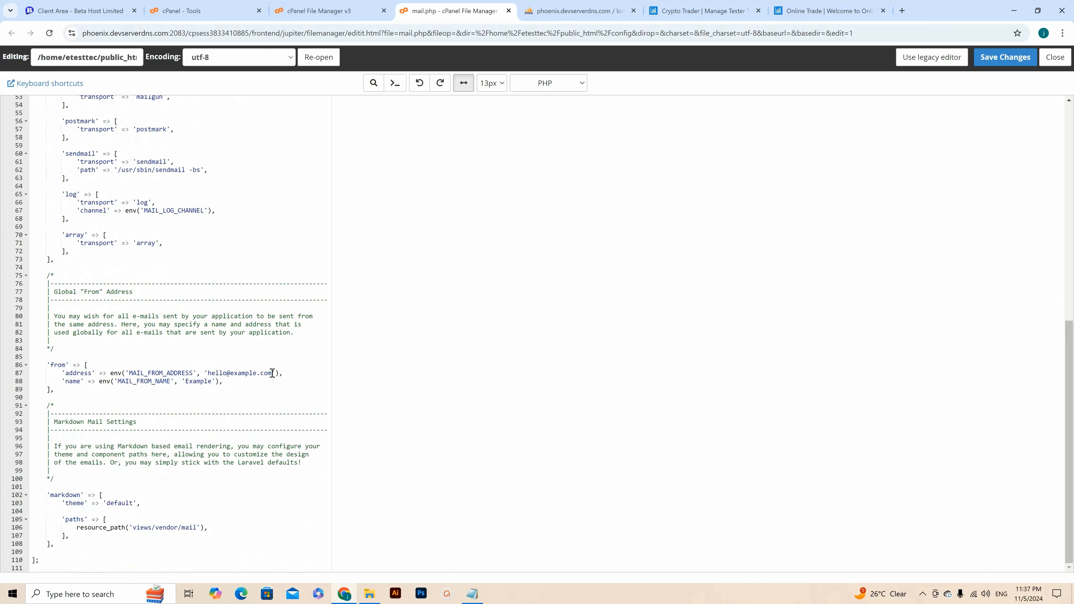
{"action": "left_click", "coordinate": [689, 12]}
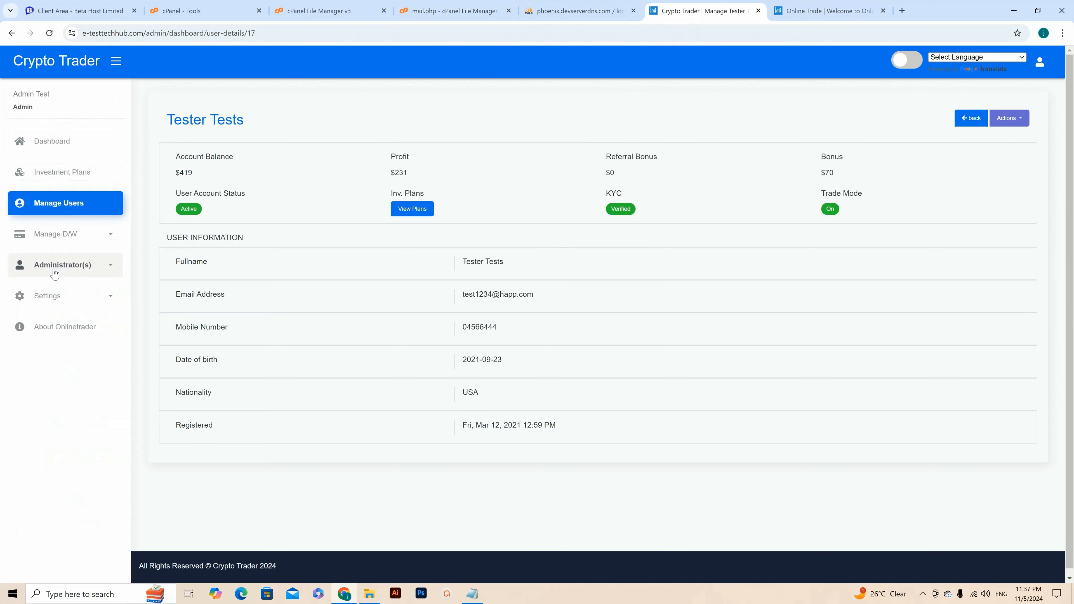
Step: Replace the MAIL_FROM_ADDRESS default in mail.php with the contact email copied from the Preference section of the trading site's App Settings
{"action": "left_click", "coordinate": [53, 296]}
{"action": "left_click", "coordinate": [61, 330]}
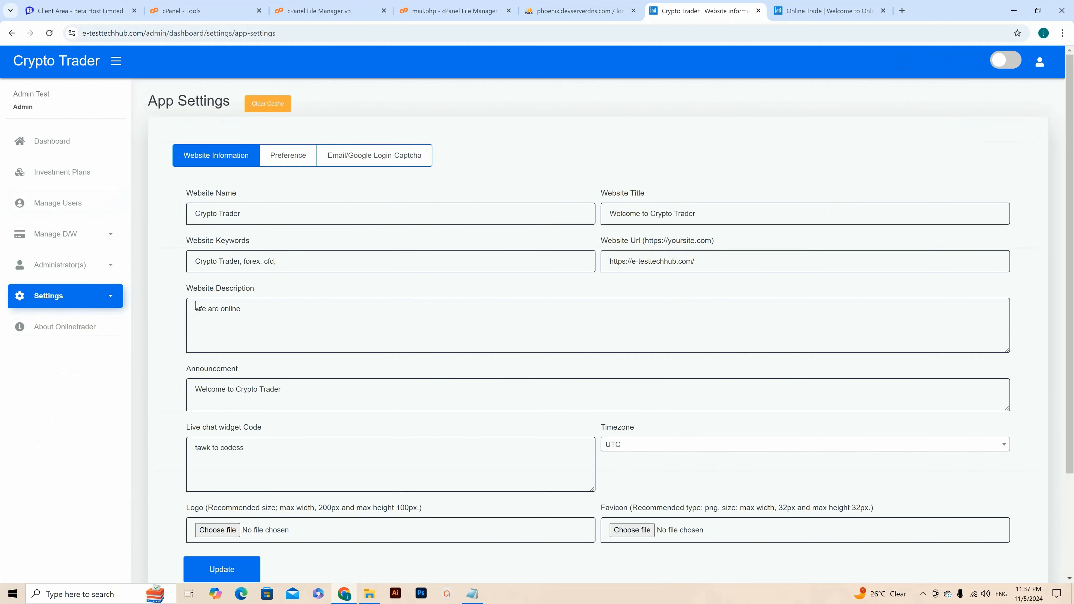
{"action": "left_click", "coordinate": [290, 166]}
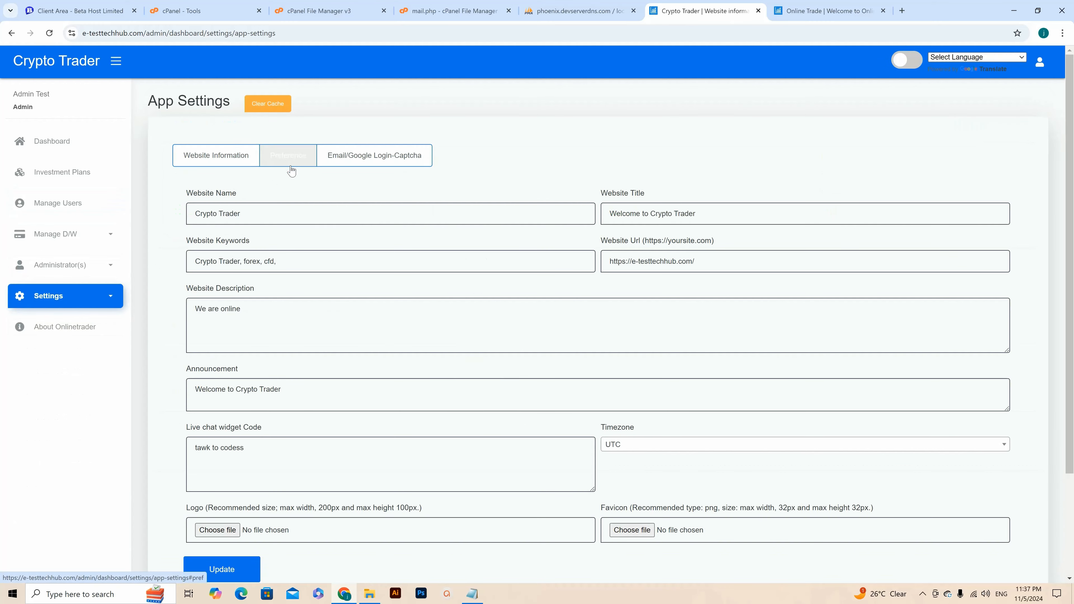
{"action": "triple_click", "coordinate": [230, 215]}
{"action": "key", "text": "ctrl+c"}
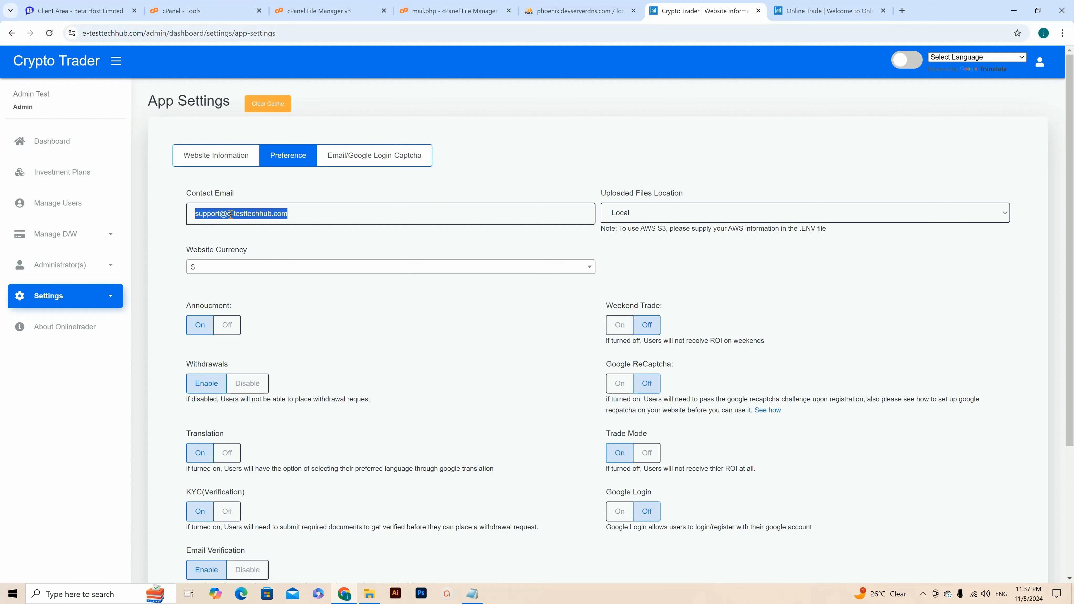
{"action": "left_click", "coordinate": [450, 11]}
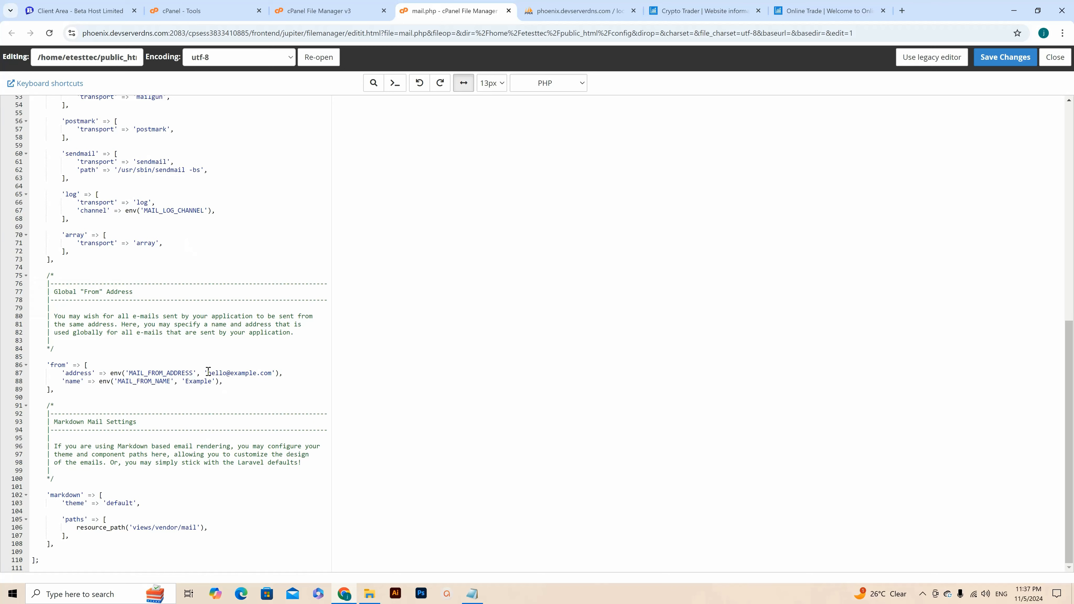
{"action": "left_click_drag", "start_coordinate": [207, 373], "coordinate": [272, 373]}
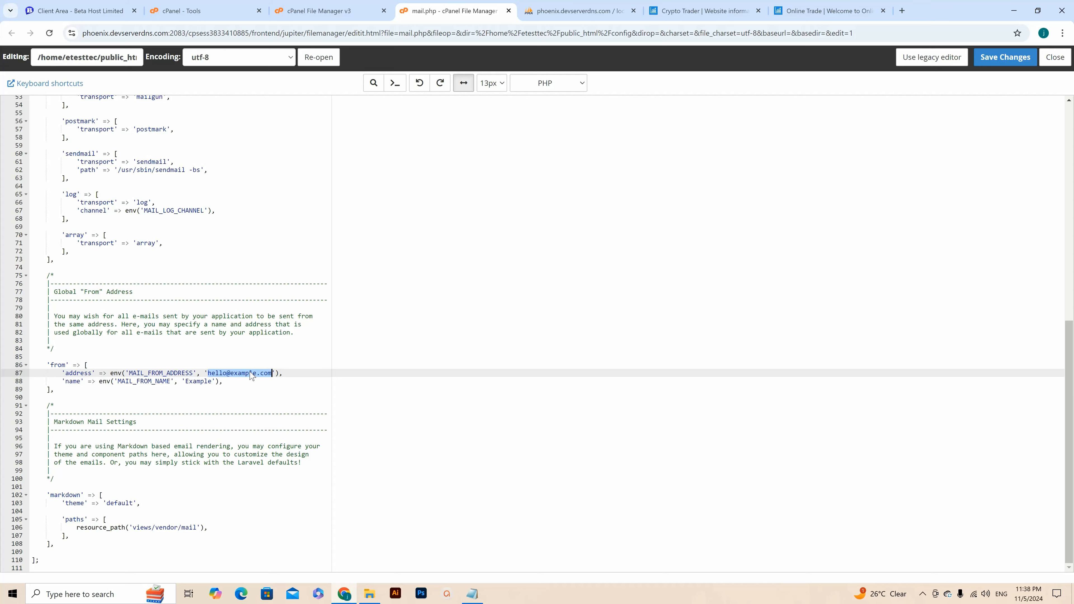
{"action": "key", "text": "ctrl+v"}
Step: Set the MAIL_FROM_NAME default in mail.php to Crypto Trader, copied from the Email From Name in App Settings, and save the file
{"action": "left_click", "coordinate": [708, 9]}
{"action": "left_click", "coordinate": [396, 156]}
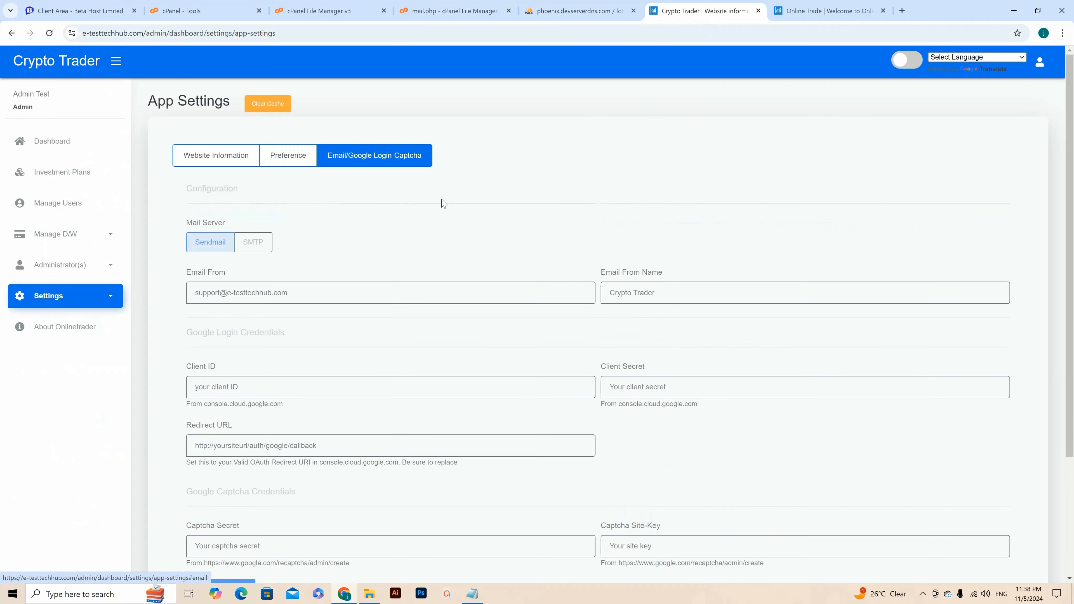
{"action": "triple_click", "coordinate": [636, 292]}
{"action": "key", "text": "ctrl+c"}
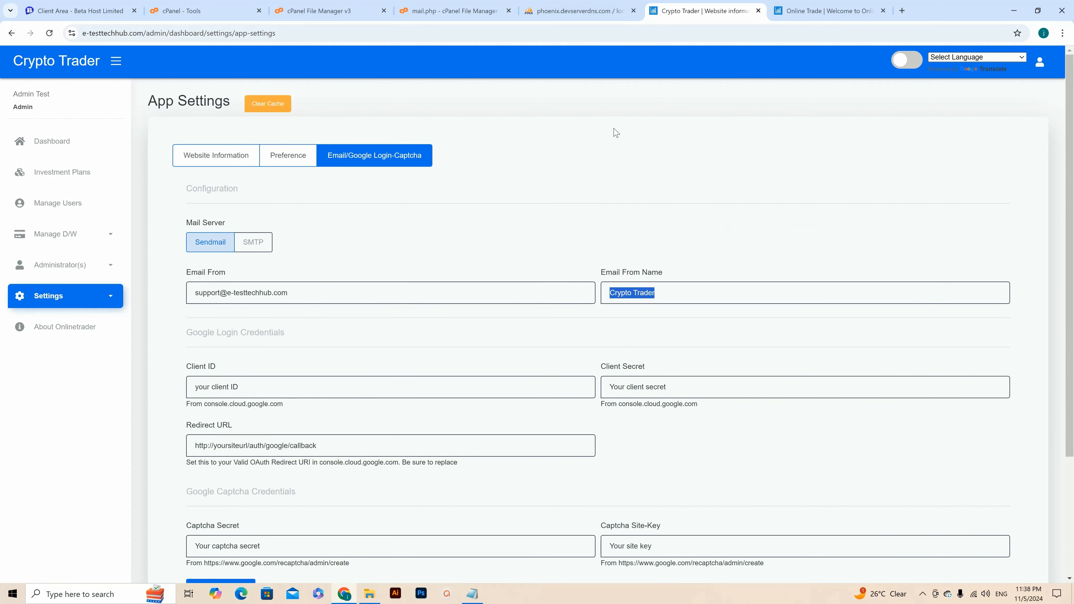
{"action": "left_click", "coordinate": [454, 11]}
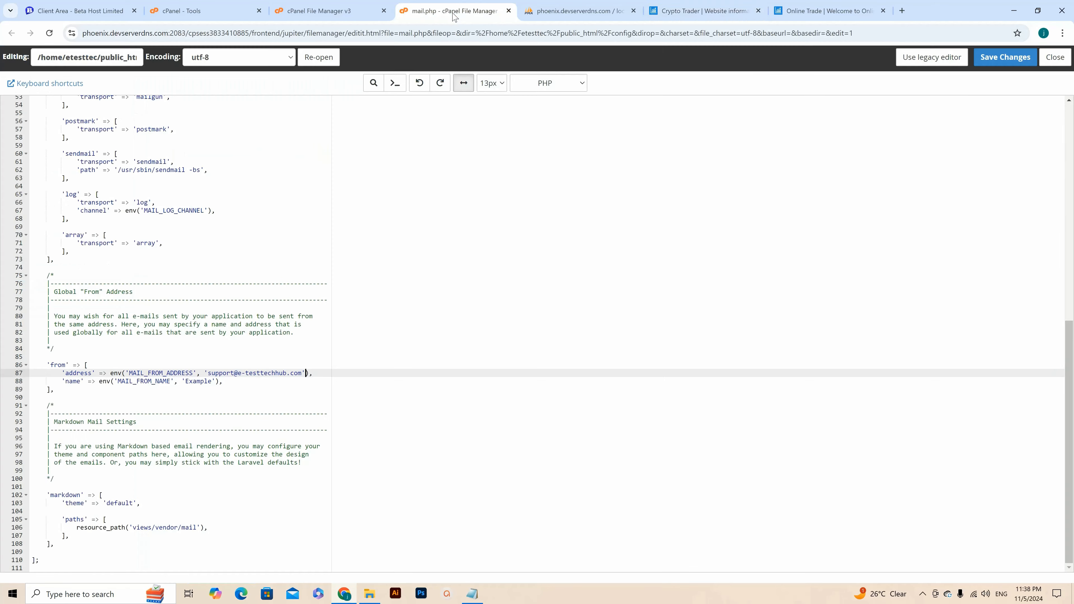
{"action": "left_click", "coordinate": [185, 381]}
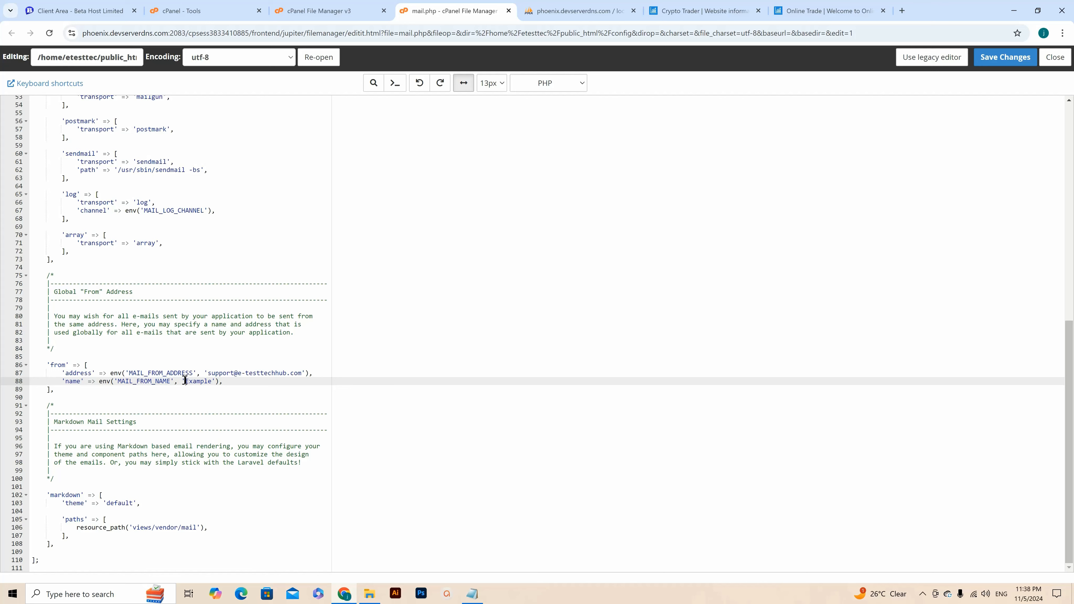
{"action": "left_click_drag", "start_coordinate": [185, 381], "coordinate": [209, 382]}
{"action": "key", "text": "ctrl+v"}
{"action": "left_click_drag", "start_coordinate": [208, 373], "coordinate": [301, 374]}
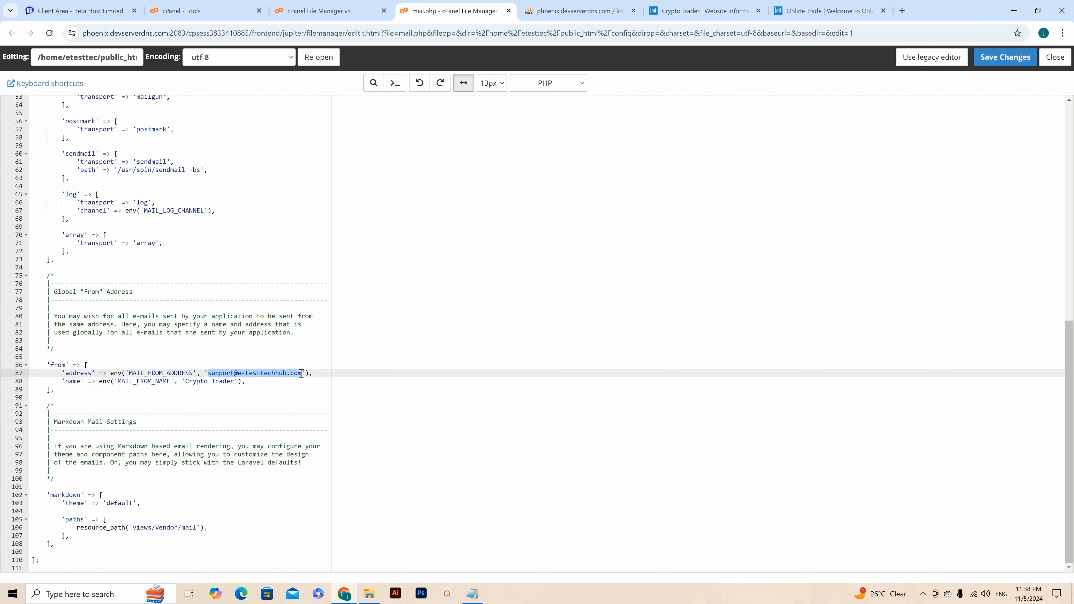
{"action": "left_click", "coordinate": [185, 382]}
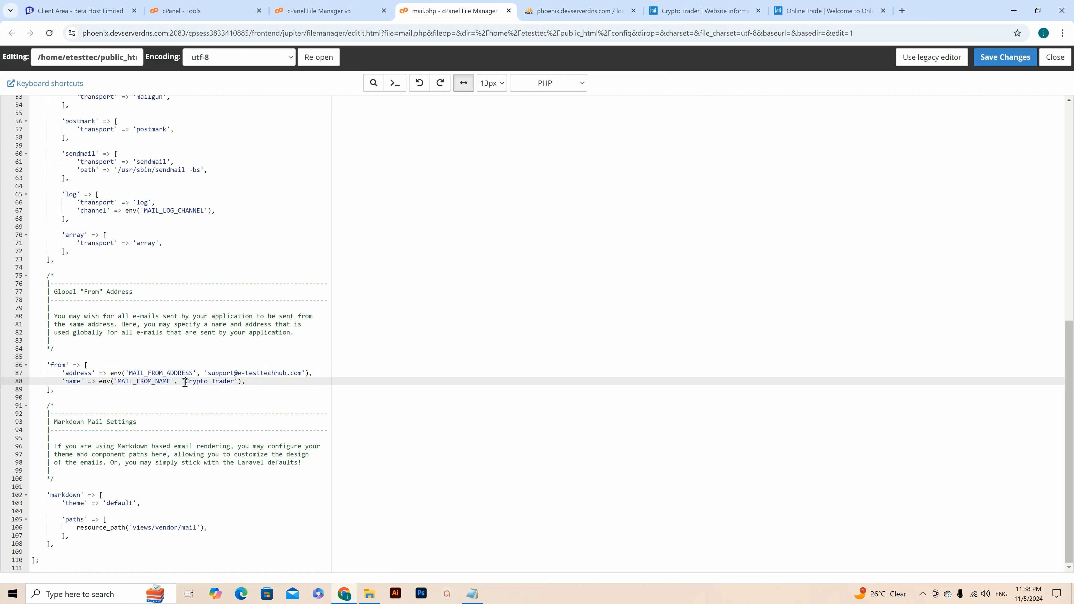
{"action": "left_click_drag", "start_coordinate": [185, 383], "coordinate": [233, 382]}
{"action": "left_click", "coordinate": [1016, 60]}
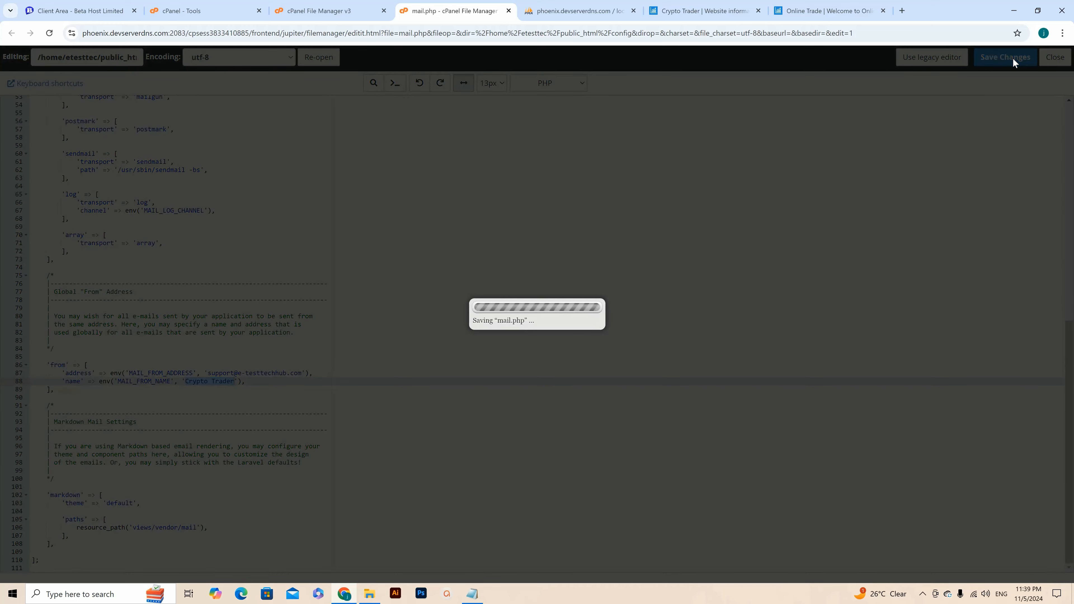
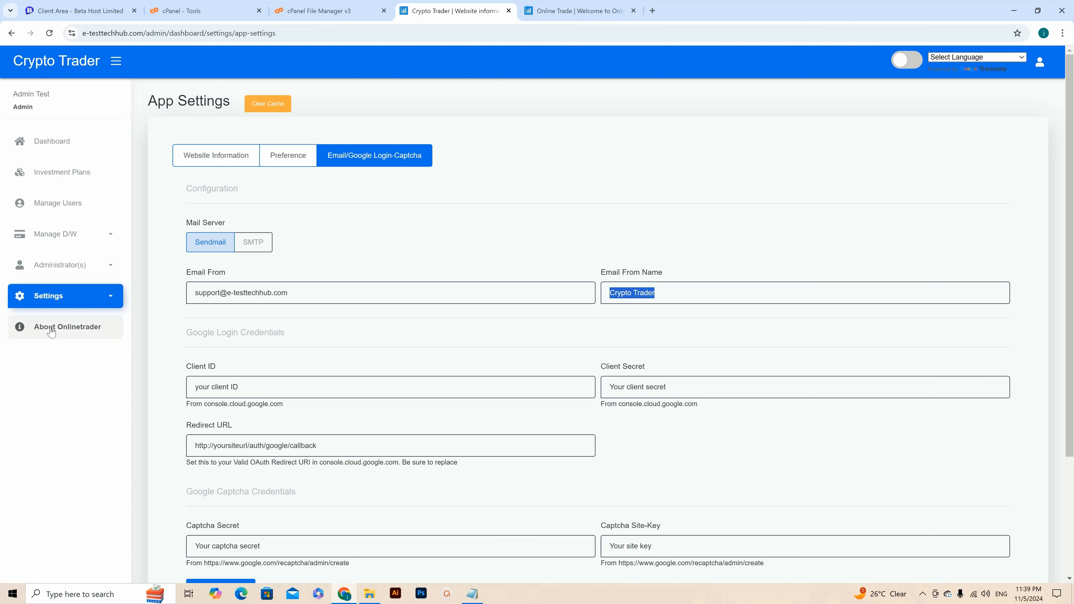
Step: Open the admin dashboard's Payment Settings, view the Bitcoin payment method's details and return to the list of methods
{"action": "left_click", "coordinate": [73, 297]}
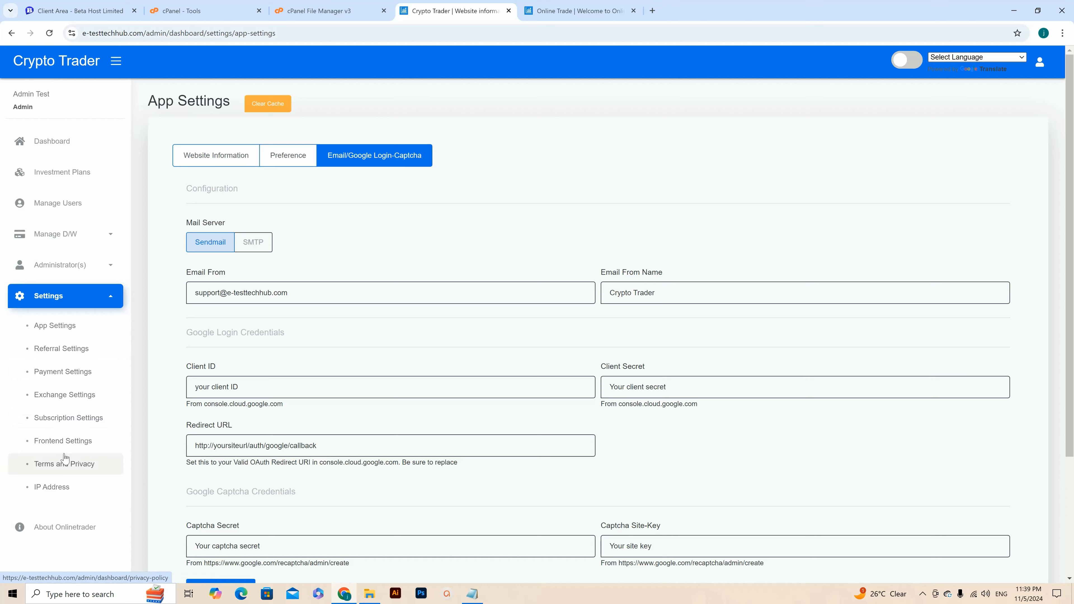
{"action": "left_click", "coordinate": [63, 372]}
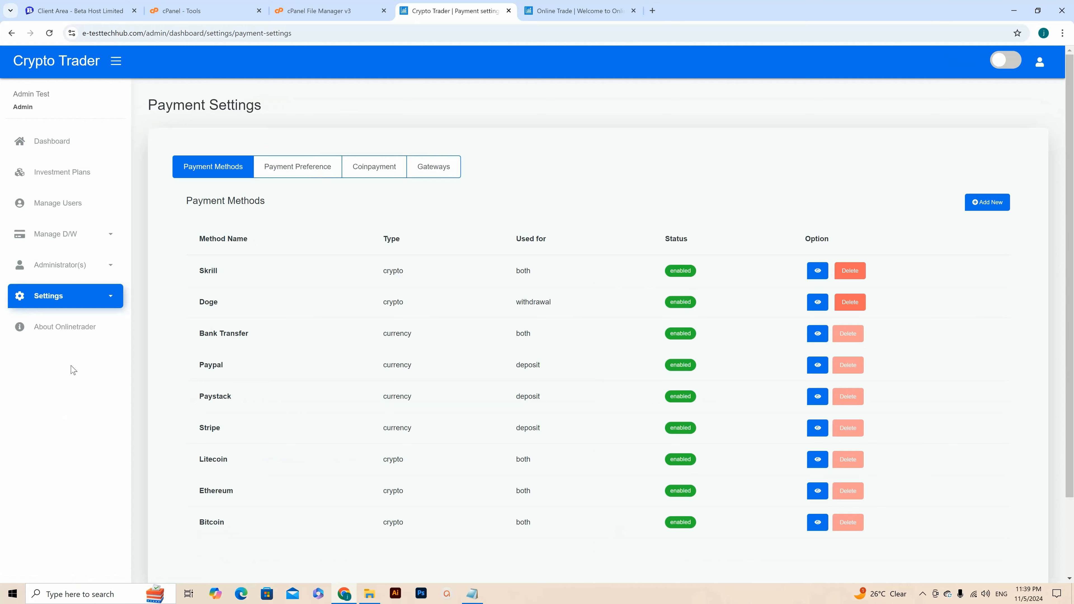
{"action": "scroll", "coordinate": [435, 267], "scroll_direction": "down", "scroll_amount": 3}
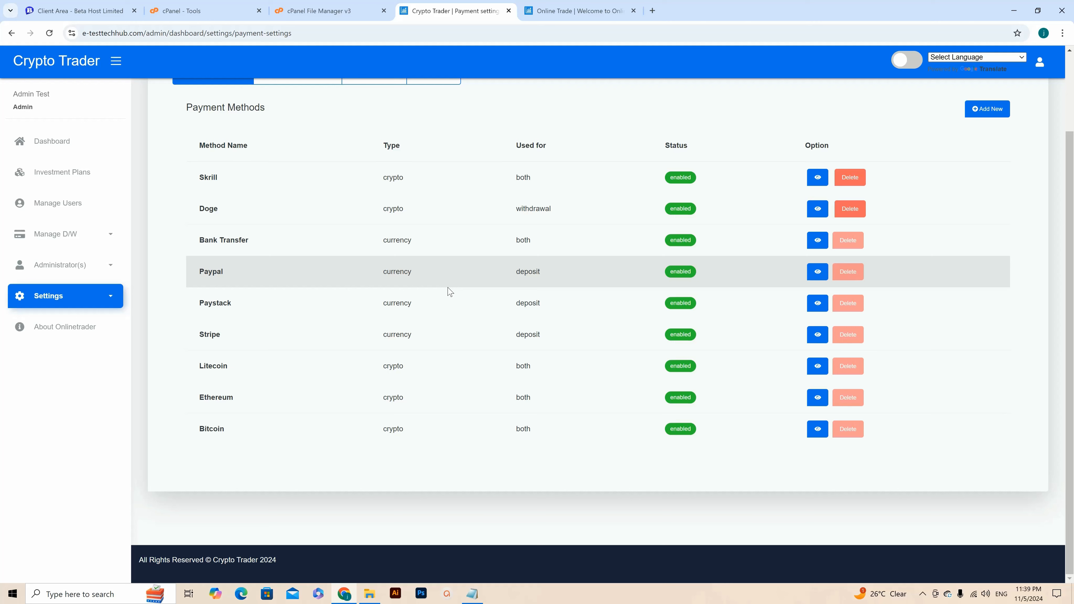
{"action": "left_click", "coordinate": [818, 430]}
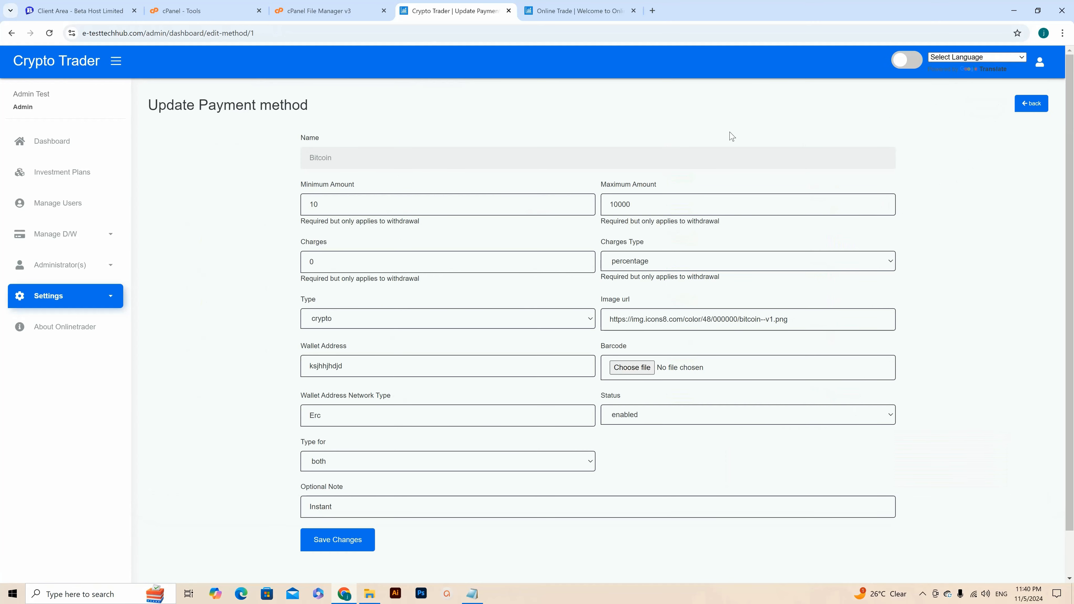
{"action": "left_click", "coordinate": [1031, 103]}
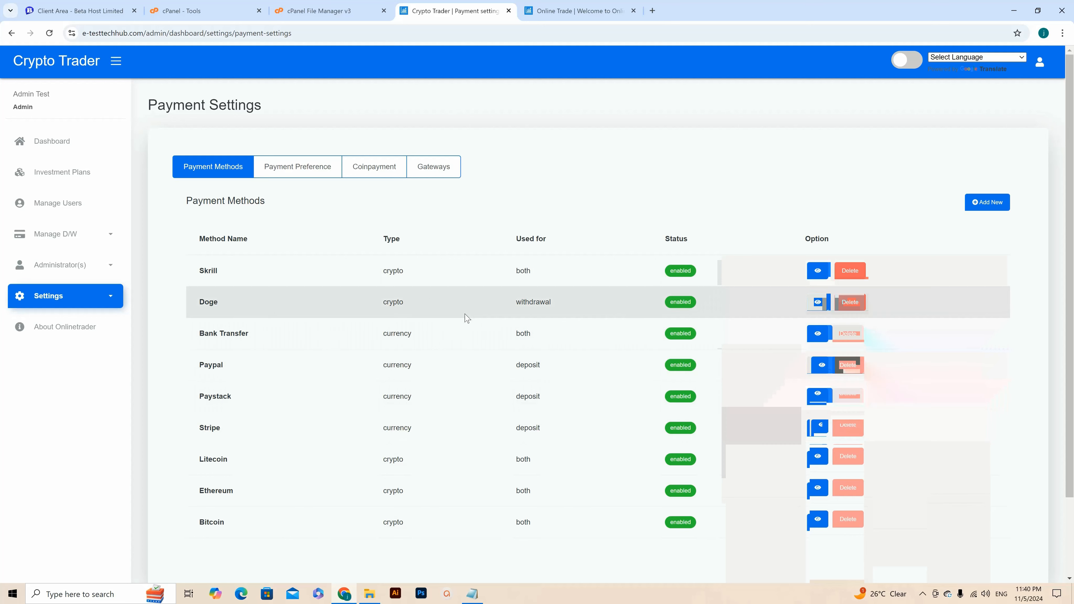
Step: Set the Skrill payment method's status to Disable, save the change and return to the payment methods list
{"action": "left_click", "coordinate": [818, 271]}
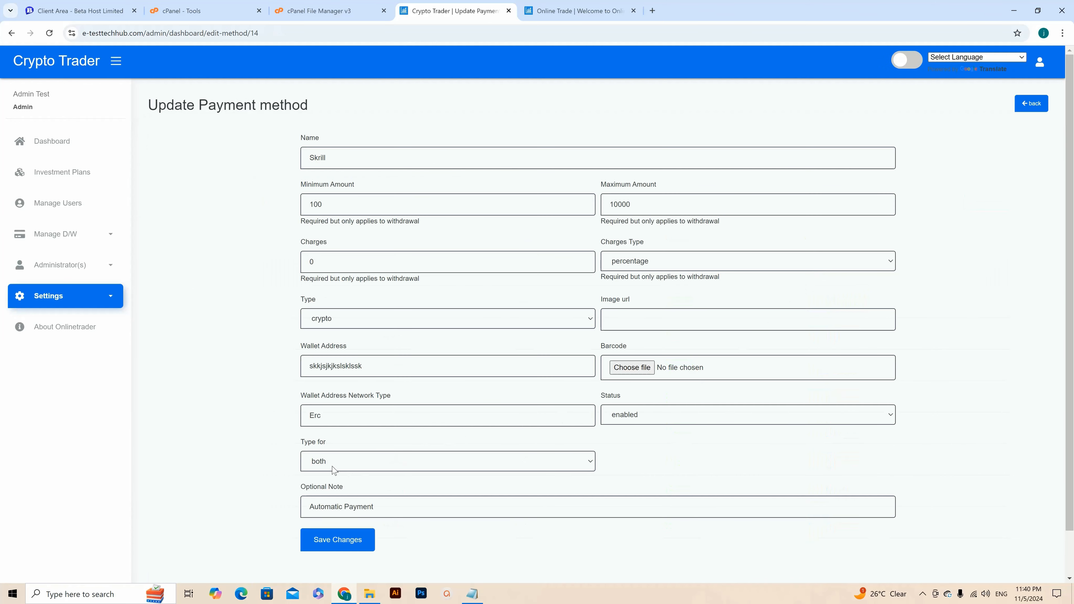
{"action": "left_click", "coordinate": [641, 414]}
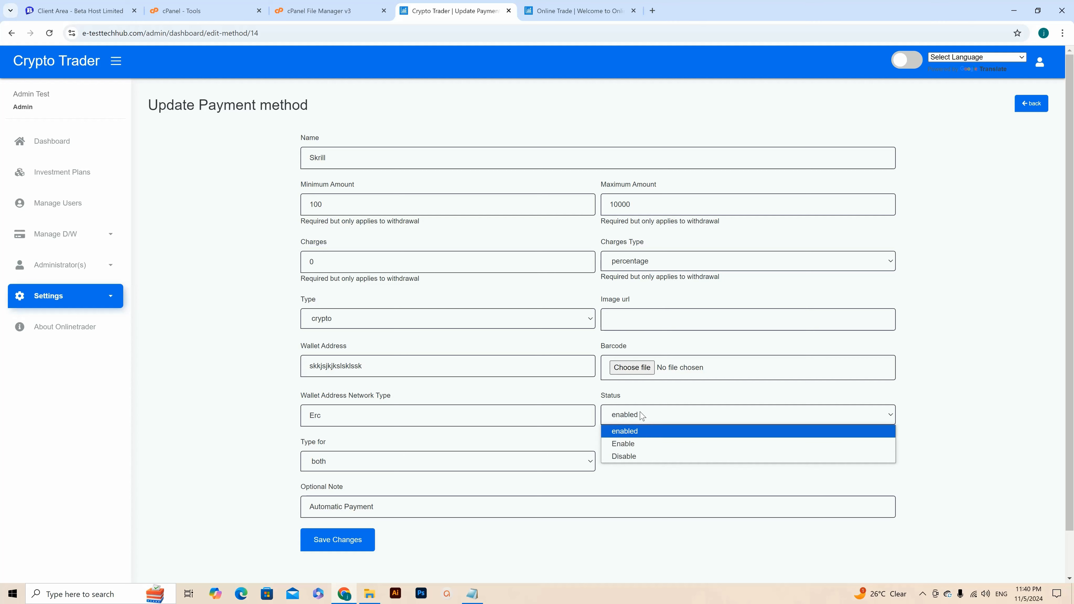
{"action": "left_click", "coordinate": [633, 460]}
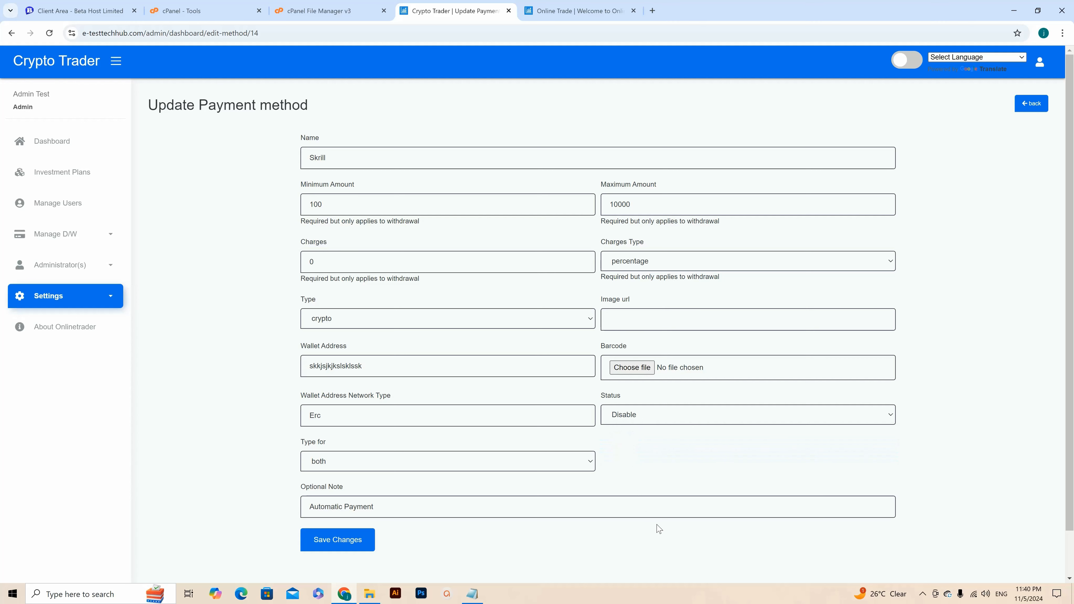
{"action": "left_click", "coordinate": [357, 549]}
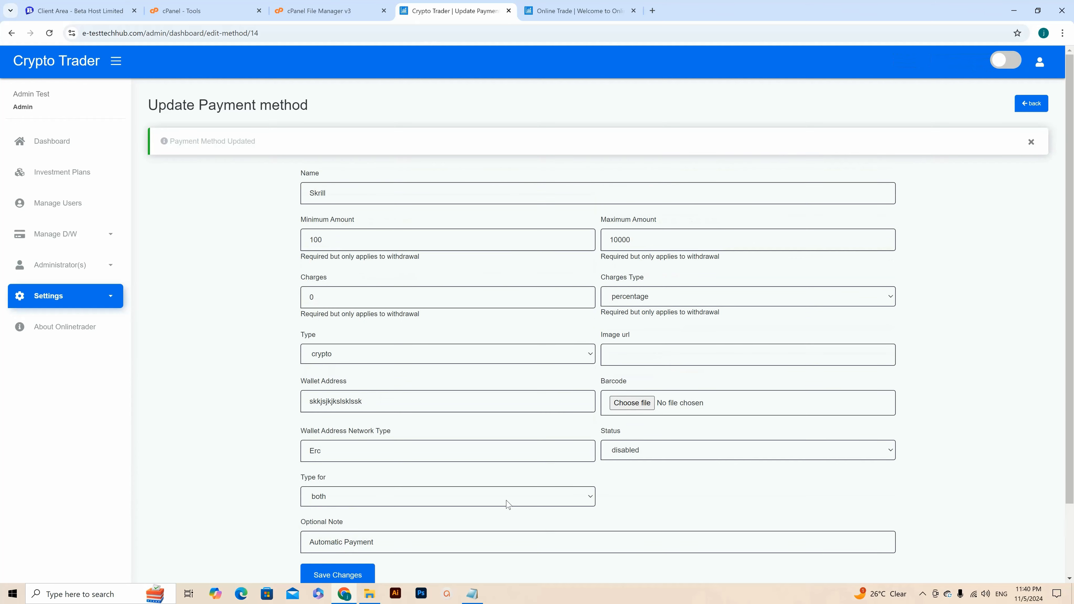
{"action": "left_click", "coordinate": [1031, 103]}
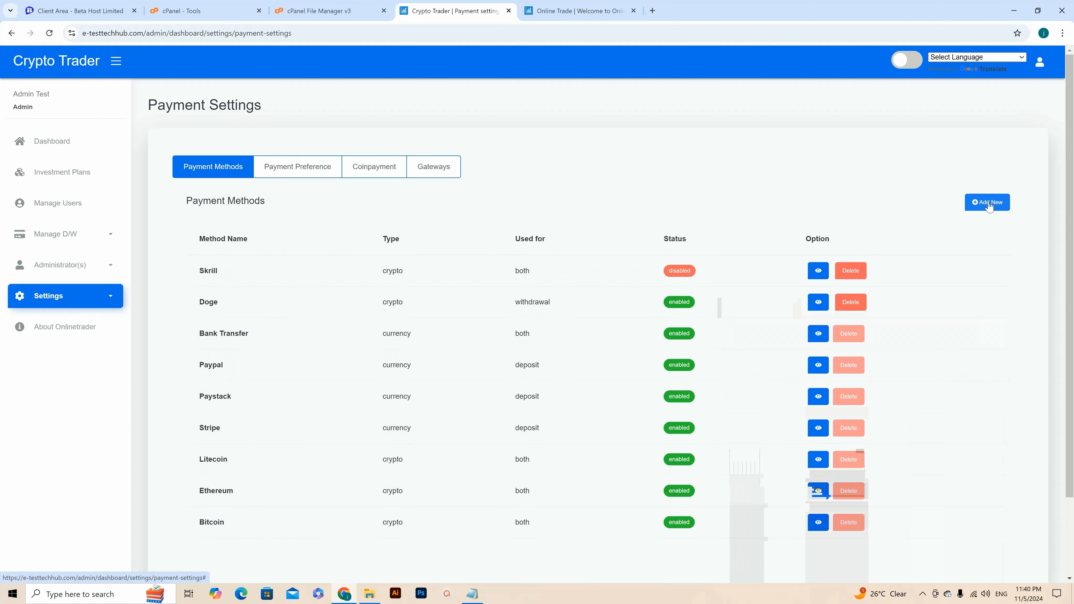
Step: View the form for adding a new payment method, close it without saving, and open Frontend Settings
{"action": "left_click", "coordinate": [991, 204]}
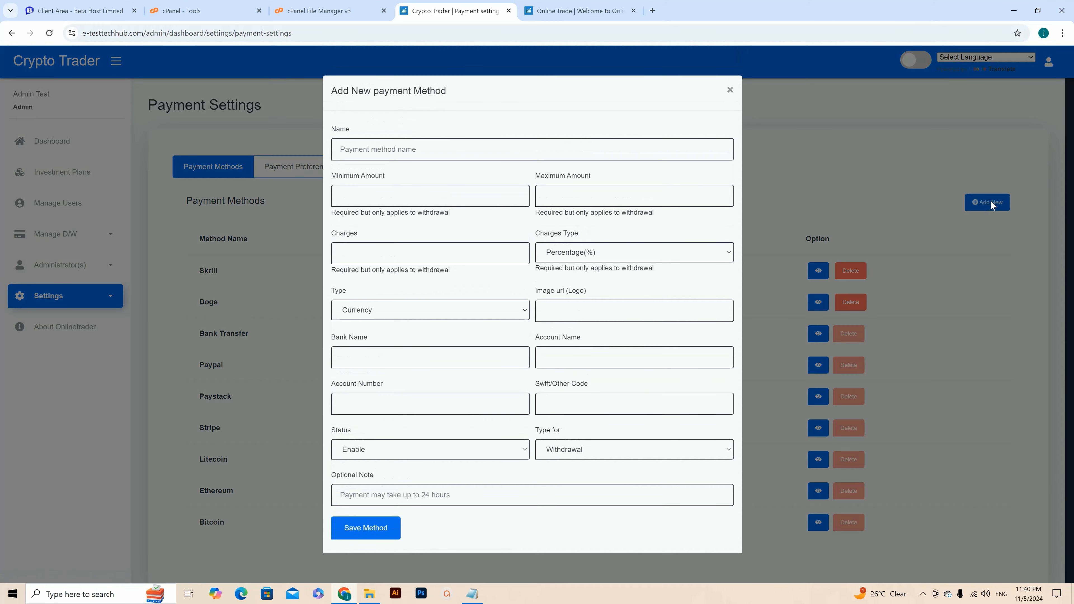
{"action": "left_click", "coordinate": [731, 90]}
{"action": "left_click", "coordinate": [106, 297]}
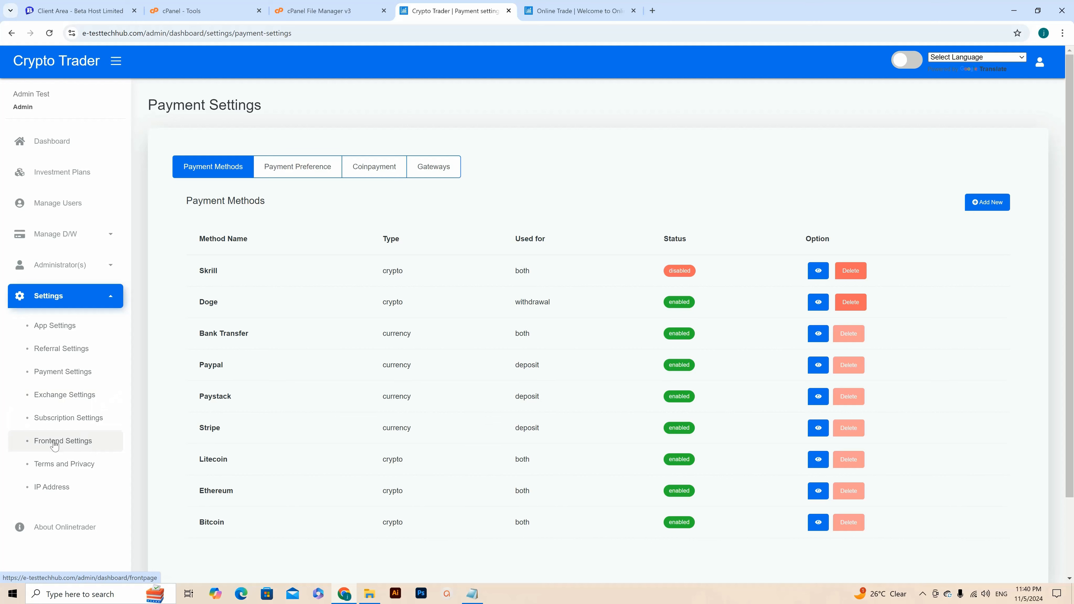
{"action": "left_click", "coordinate": [65, 442]}
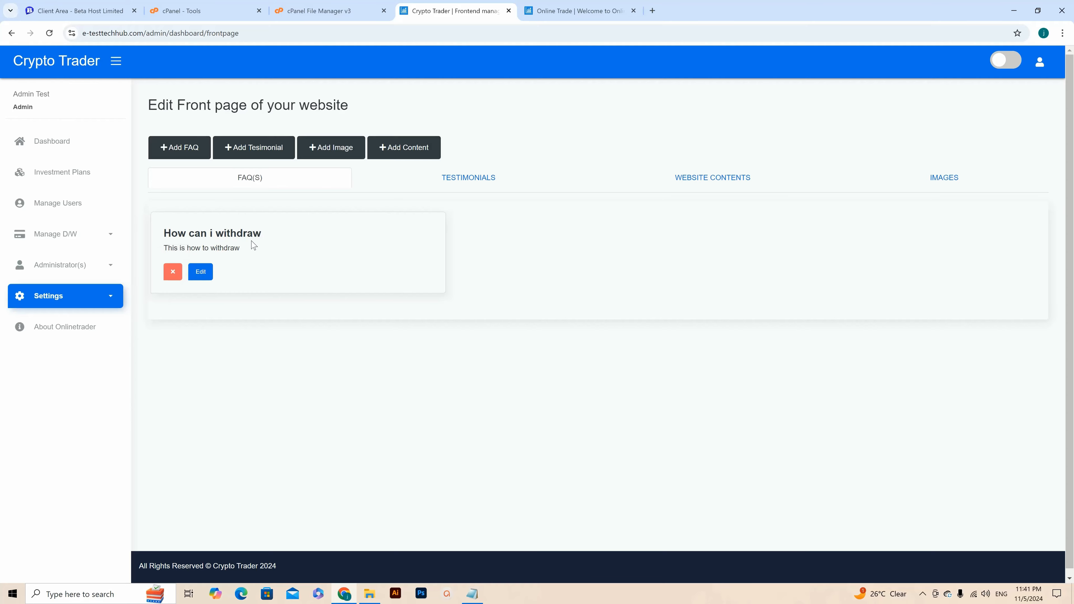
Step: Switch to the public trading site and examine the homepage's features, pricing plans and customer testimonials
{"action": "left_click", "coordinate": [571, 10]}
{"action": "scroll", "coordinate": [440, 231], "scroll_direction": "down", "scroll_amount": 10}
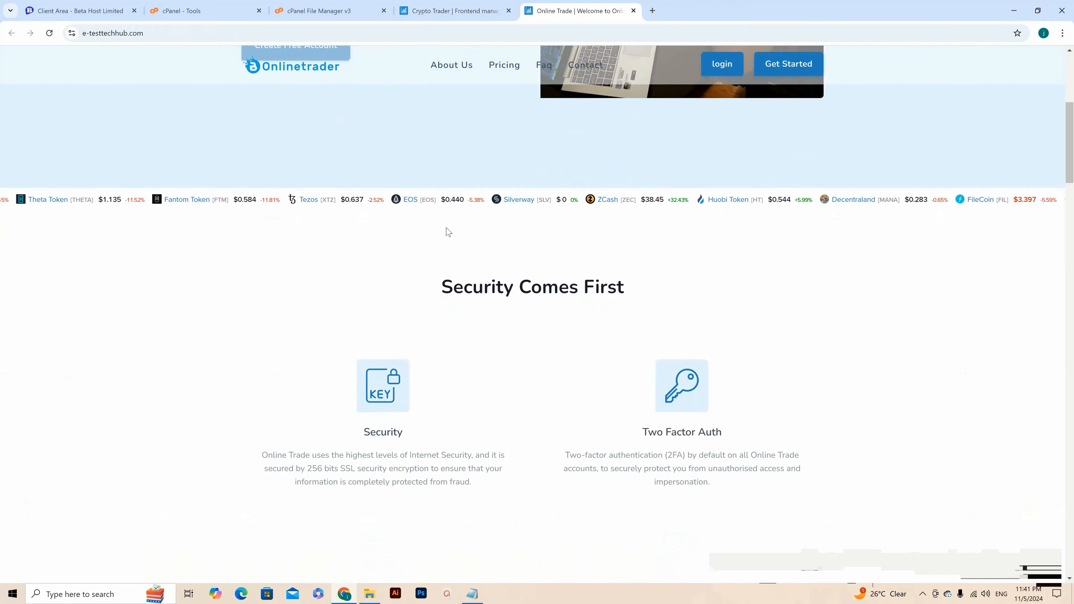
{"action": "scroll", "coordinate": [454, 228], "scroll_direction": "down", "scroll_amount": 20}
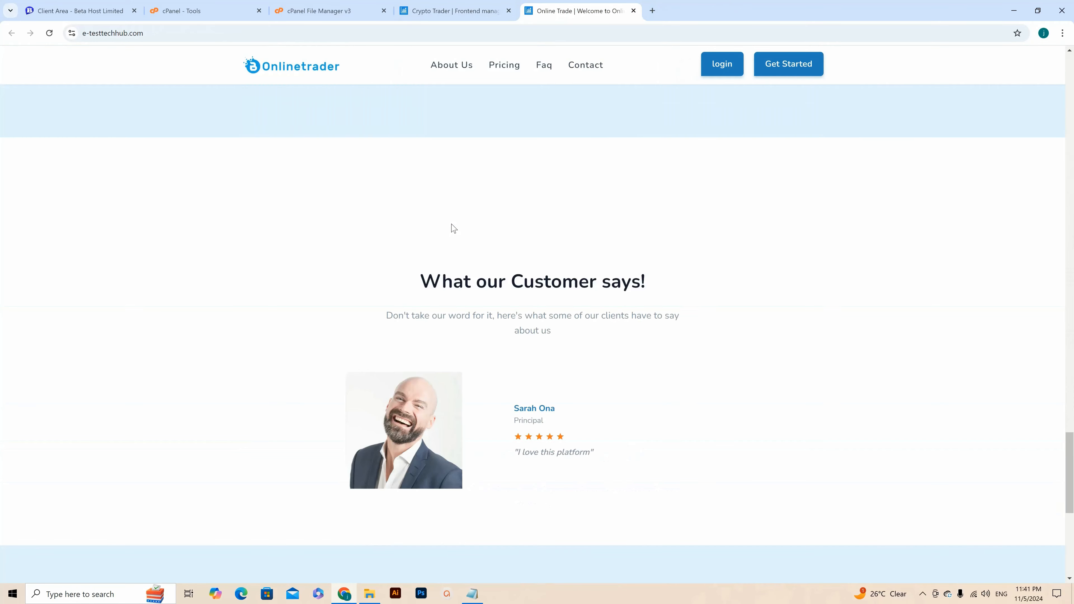
{"action": "scroll", "coordinate": [453, 229], "scroll_direction": "down", "scroll_amount": 5}
{"action": "scroll", "coordinate": [450, 225], "scroll_direction": "up", "scroll_amount": 5}
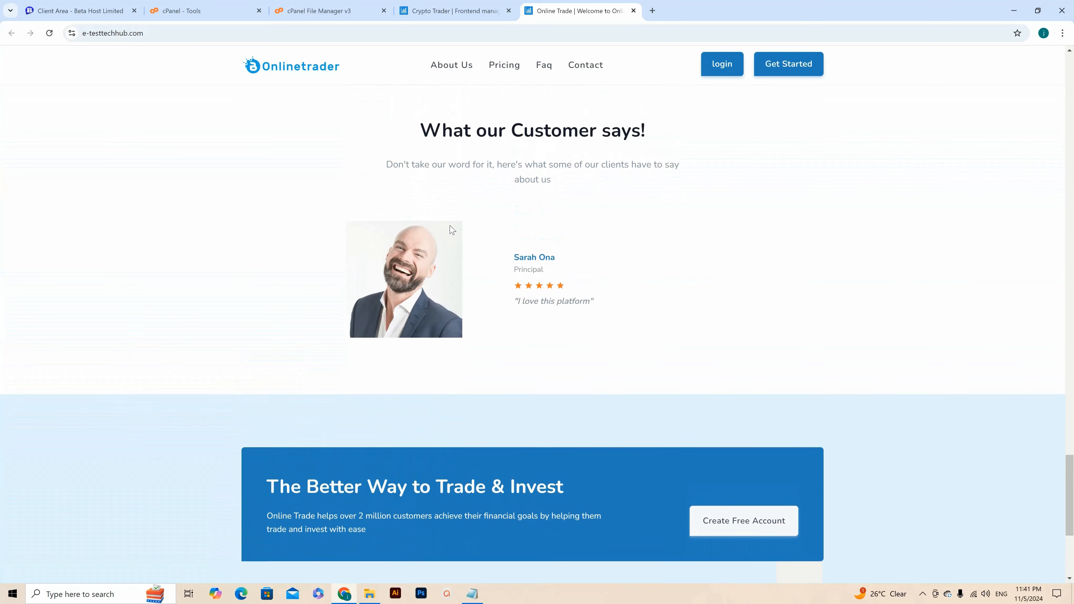
{"action": "scroll", "coordinate": [460, 229], "scroll_direction": "up", "scroll_amount": 15}
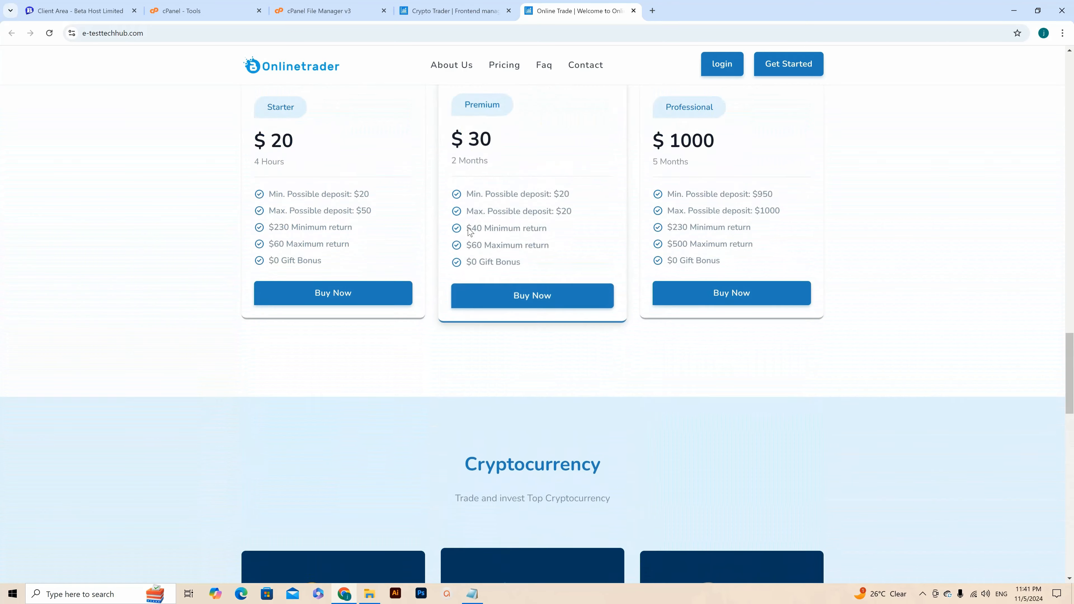
{"action": "scroll", "coordinate": [469, 231], "scroll_direction": "up", "scroll_amount": 12}
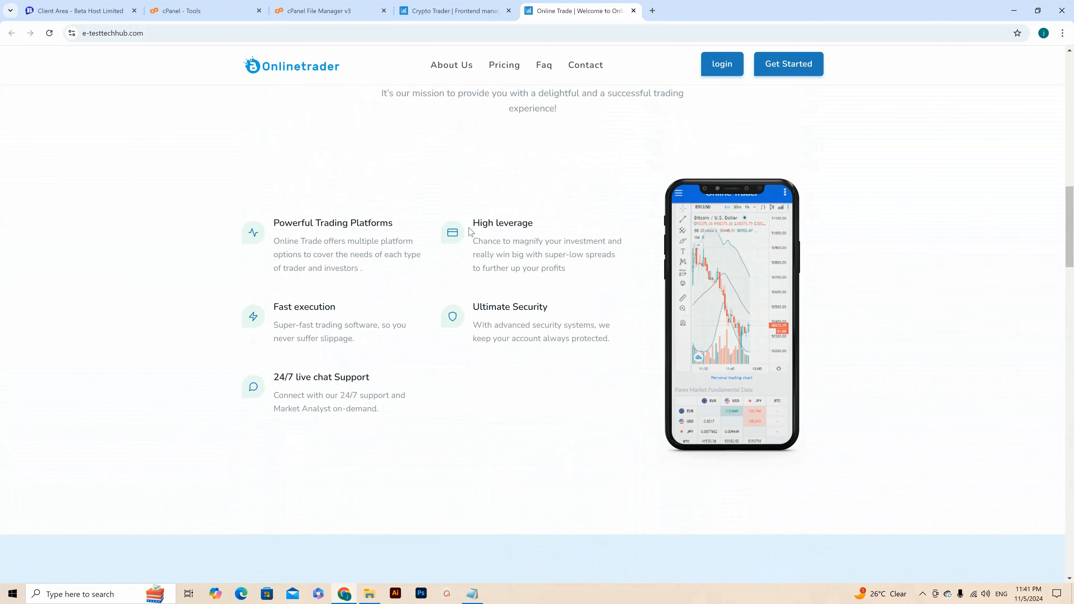
{"action": "scroll", "coordinate": [471, 231], "scroll_direction": "down", "scroll_amount": 5}
{"action": "scroll", "coordinate": [469, 228], "scroll_direction": "down", "scroll_amount": 18}
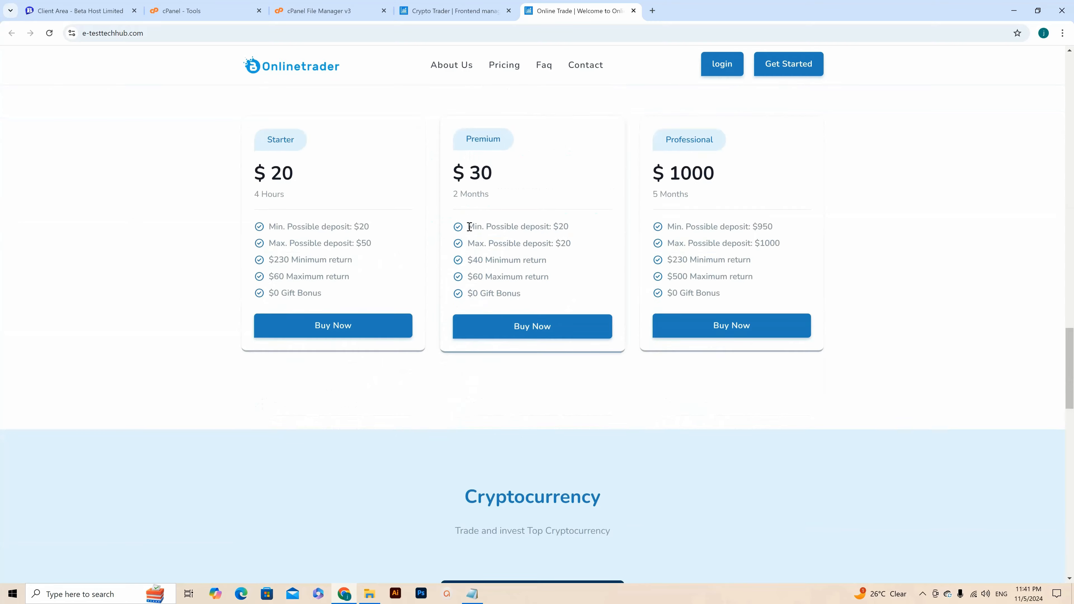
{"action": "scroll", "coordinate": [469, 226], "scroll_direction": "down", "scroll_amount": 10}
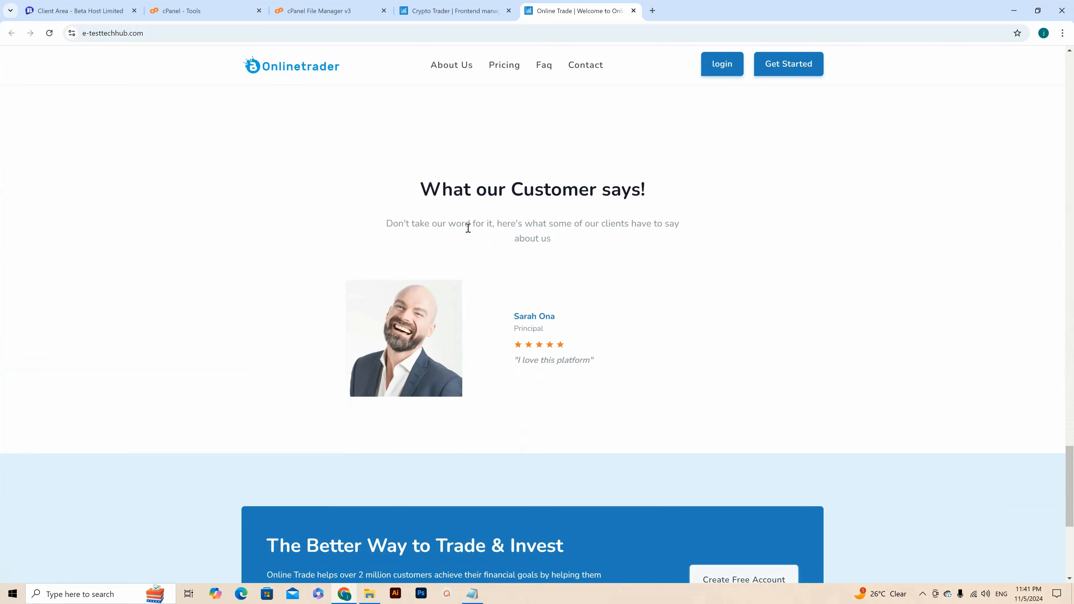
Step: Open the public site's Faq page and view the withdrawal question under Get Started
{"action": "left_click", "coordinate": [545, 67]}
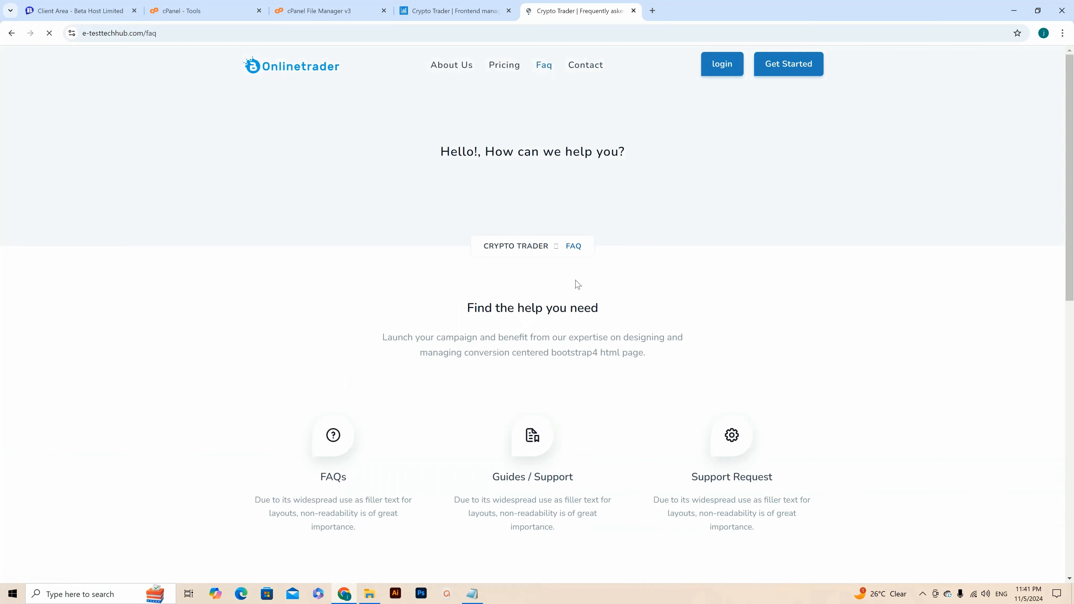
{"action": "scroll", "coordinate": [583, 290], "scroll_direction": "down", "scroll_amount": 3}
{"action": "scroll", "coordinate": [592, 296], "scroll_direction": "down", "scroll_amount": 9}
{"action": "scroll", "coordinate": [590, 295], "scroll_direction": "up", "scroll_amount": 3}
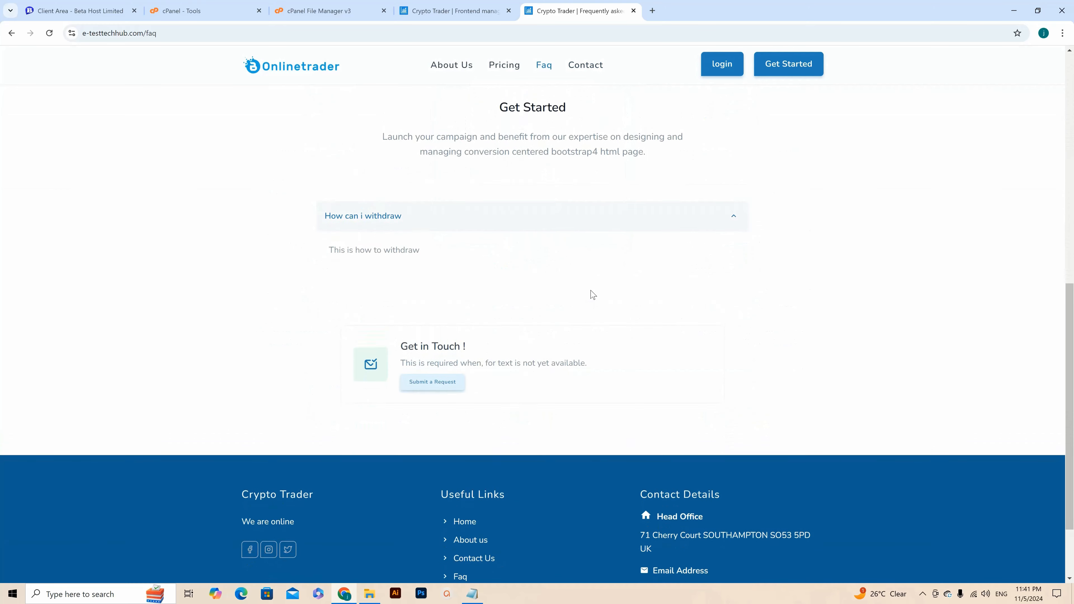
Step: Open the public site's About Us page, then view the Testimonials in the admin Frontend Settings
{"action": "scroll", "coordinate": [545, 302], "scroll_direction": "up", "scroll_amount": 6}
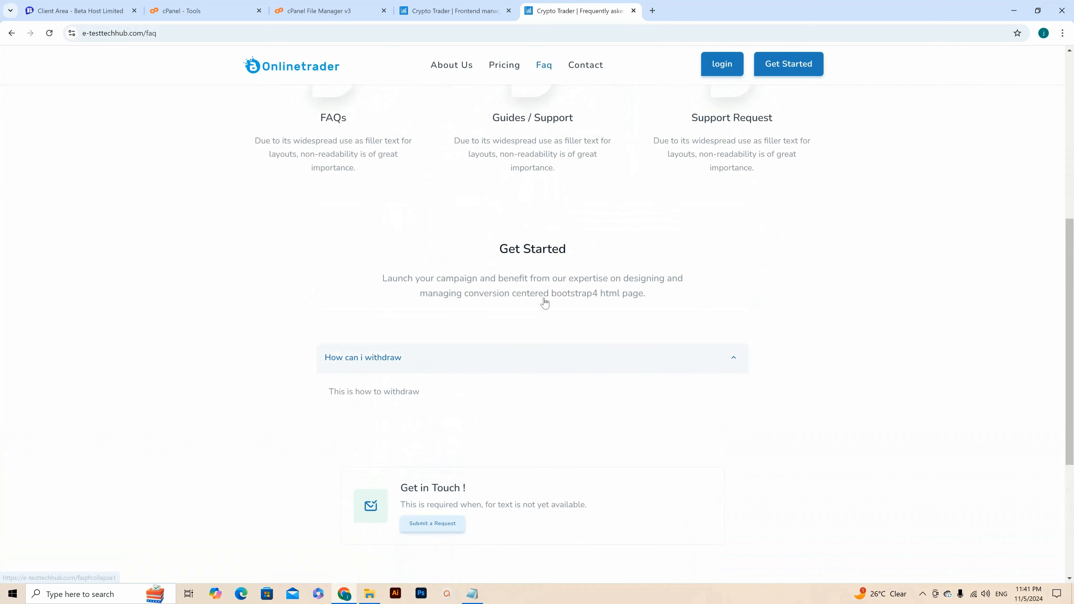
{"action": "scroll", "coordinate": [569, 300], "scroll_direction": "up", "scroll_amount": 2}
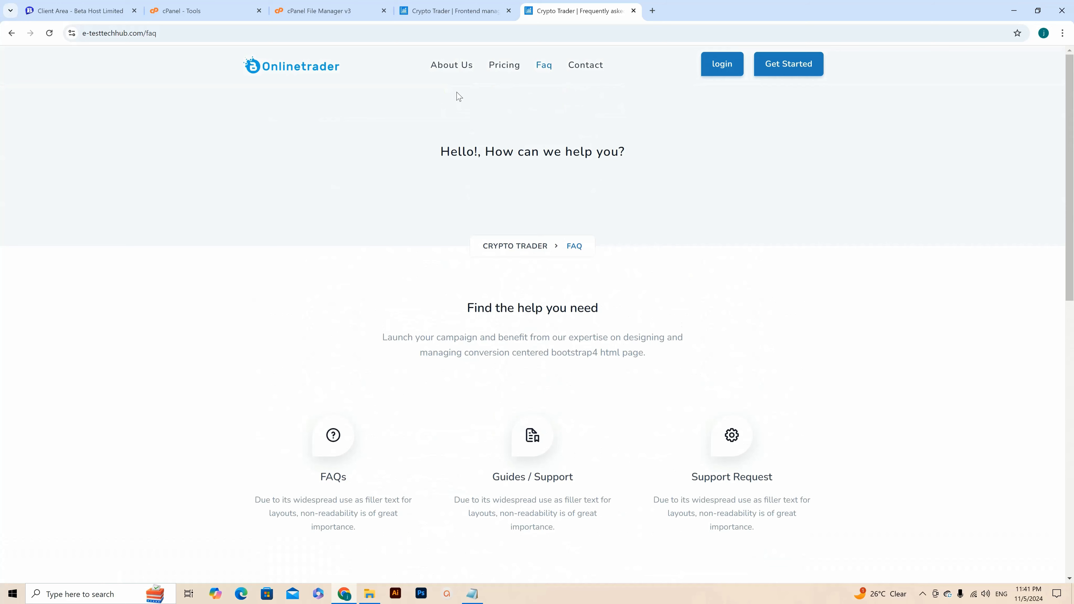
{"action": "left_click", "coordinate": [434, 67]}
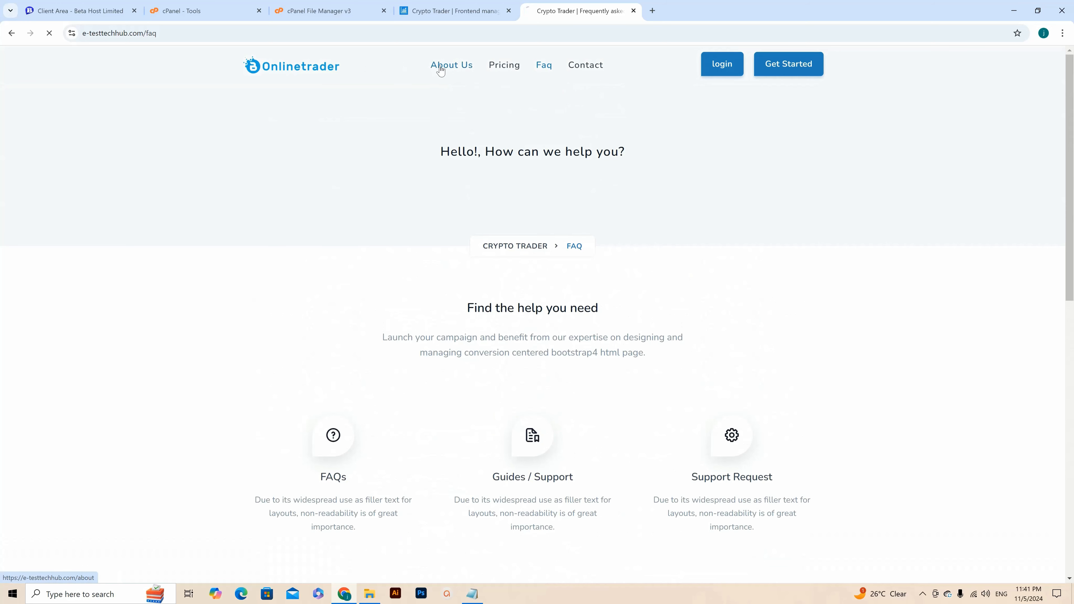
{"action": "left_click", "coordinate": [444, 17]}
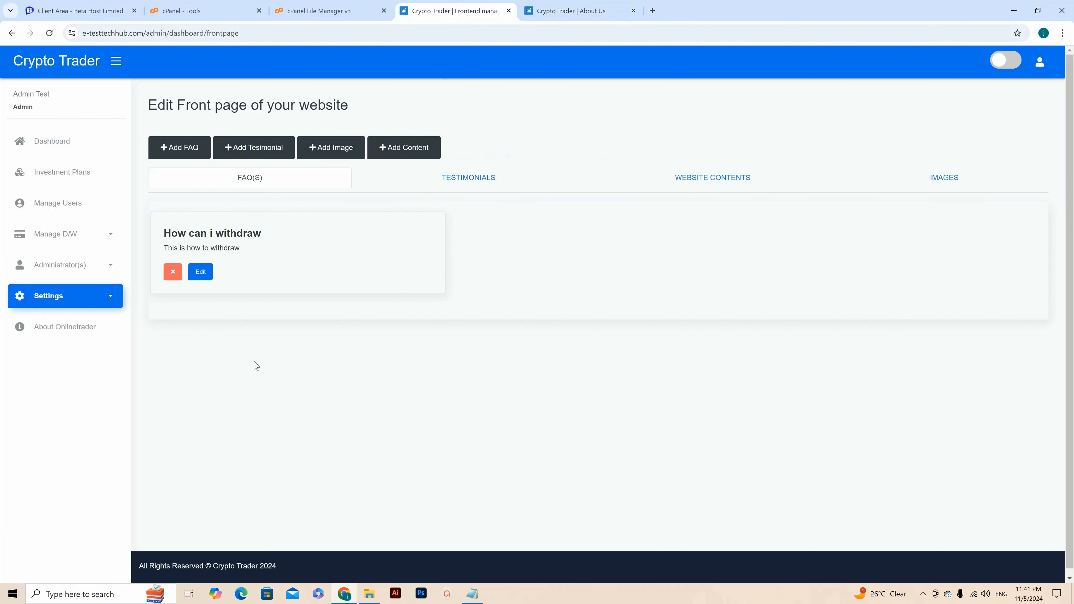
{"action": "left_click", "coordinate": [457, 180]}
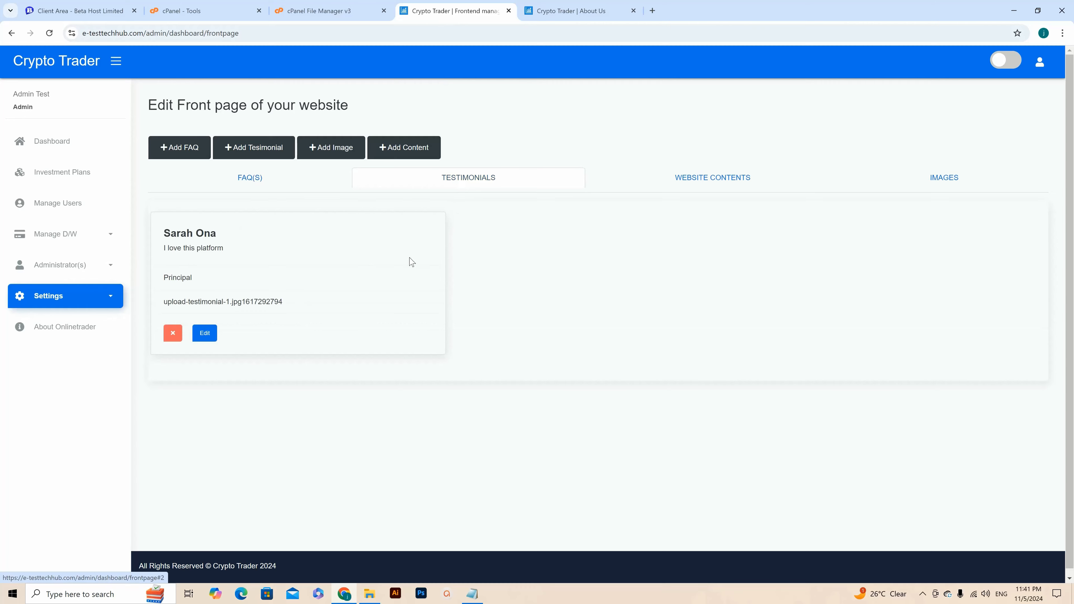
Step: Look through the public site's About Us page and return to the homepage to view its sections down to the investment packages
{"action": "left_click", "coordinate": [567, 17]}
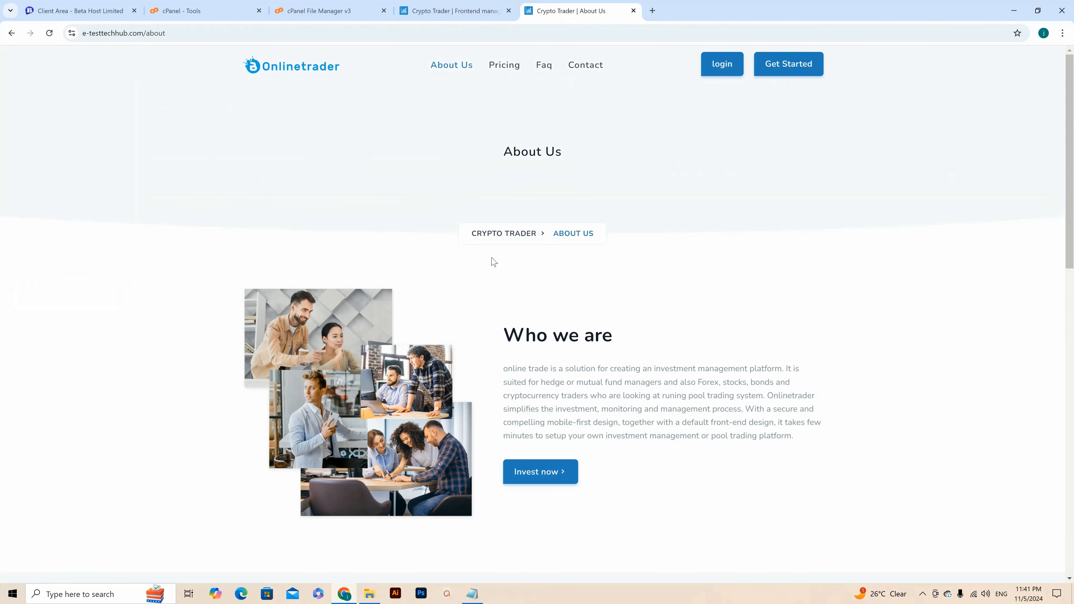
{"action": "scroll", "coordinate": [492, 263], "scroll_direction": "down", "scroll_amount": 12}
{"action": "scroll", "coordinate": [494, 262], "scroll_direction": "up", "scroll_amount": 12}
{"action": "left_click", "coordinate": [294, 74]}
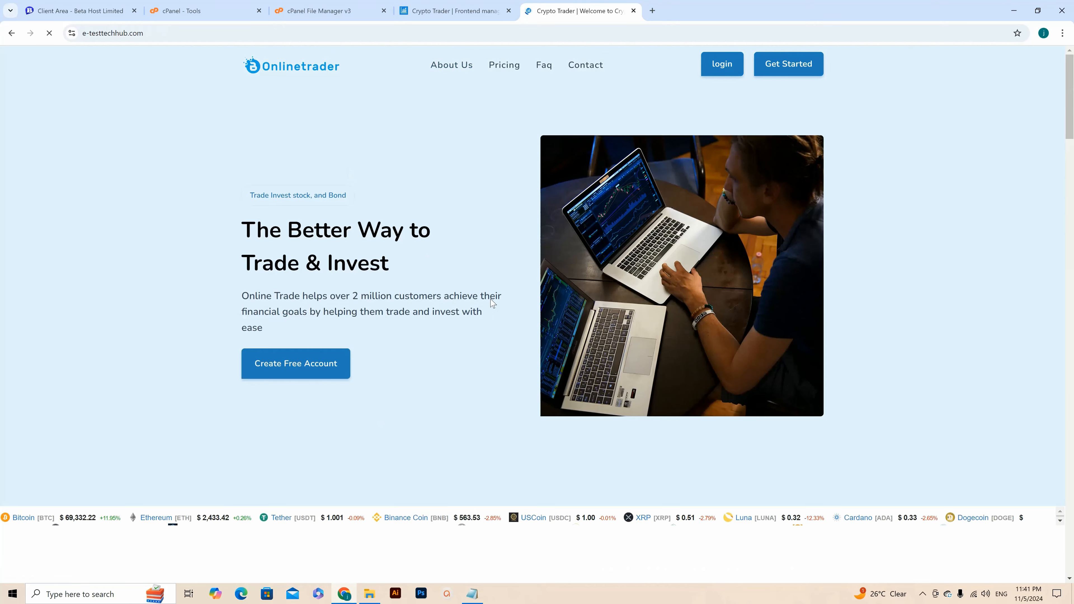
{"action": "scroll", "coordinate": [503, 281], "scroll_direction": "down", "scroll_amount": 10}
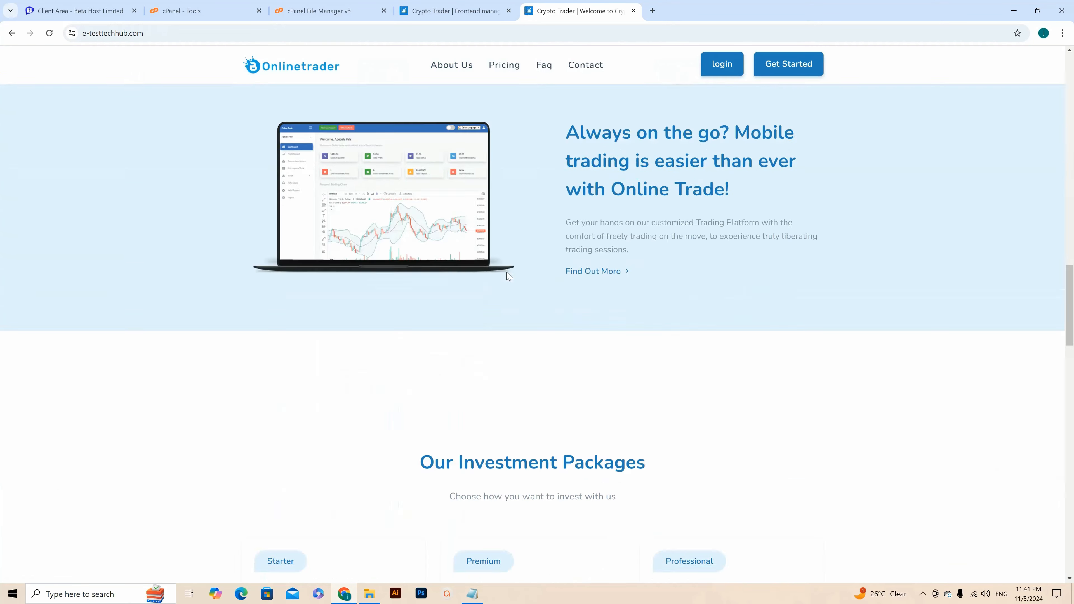
Step: Open the Website Contents in the admin Frontend Settings and return to the public homepage's opening section
{"action": "left_click", "coordinate": [455, 11]}
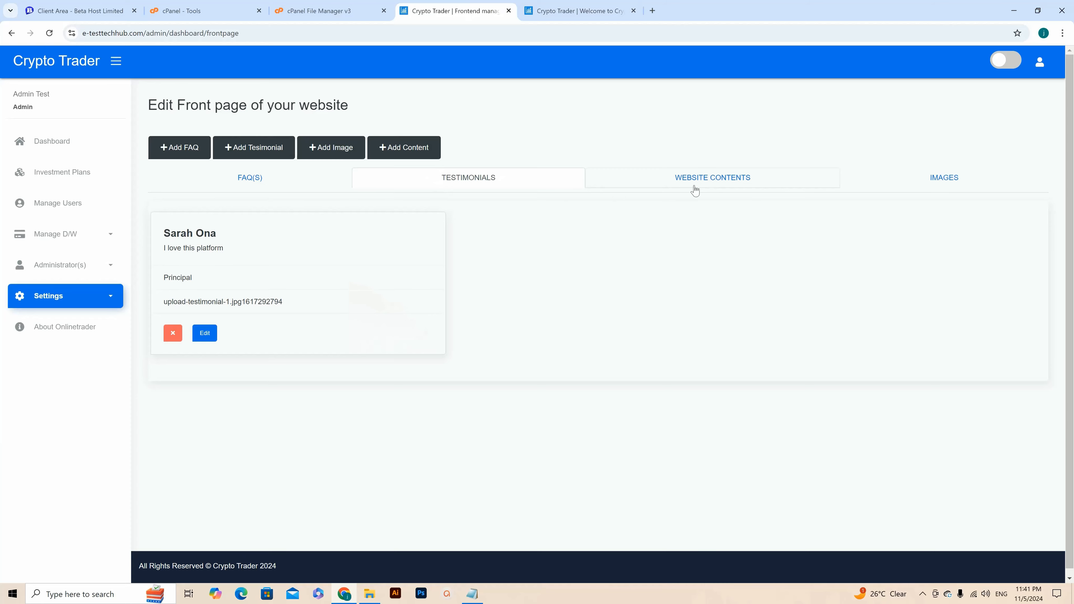
{"action": "left_click", "coordinate": [715, 181]}
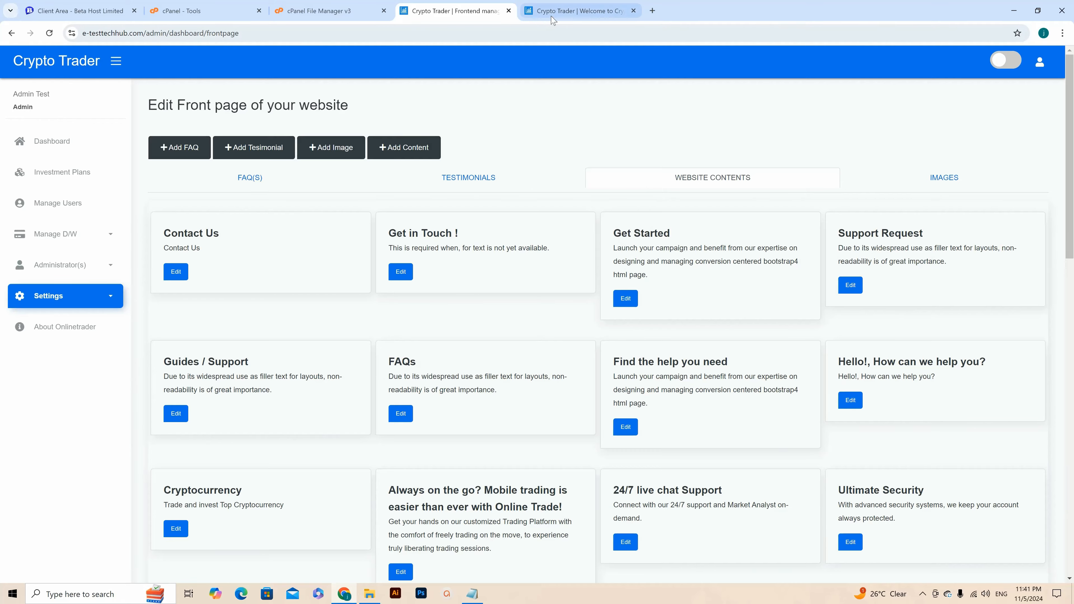
{"action": "left_click", "coordinate": [580, 10]}
{"action": "scroll", "coordinate": [556, 205], "scroll_direction": "up", "scroll_amount": 5}
{"action": "scroll", "coordinate": [554, 203], "scroll_direction": "up", "scroll_amount": 20}
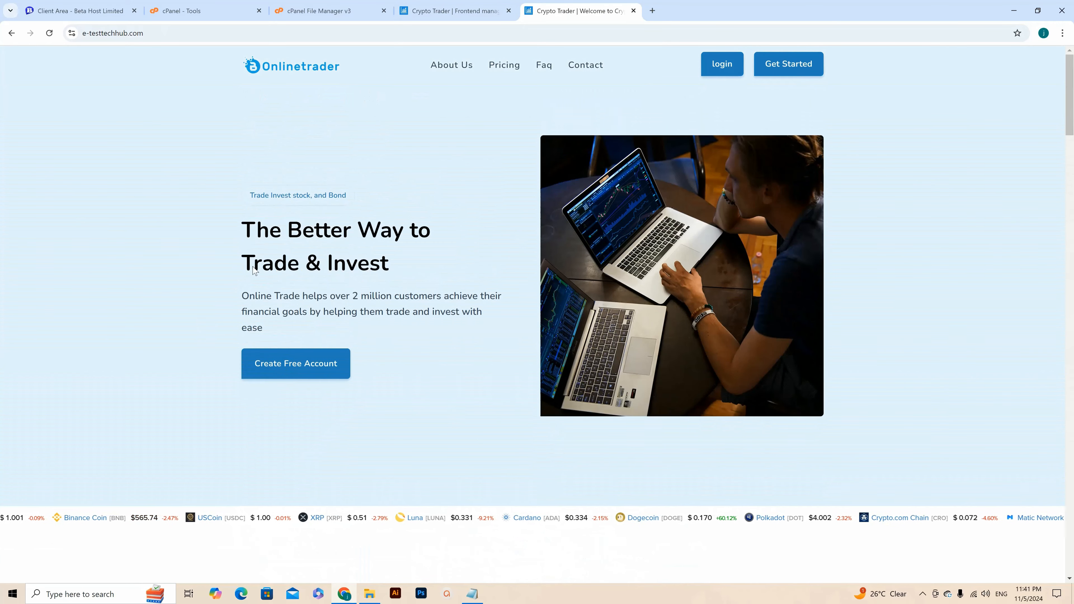
Step: Find the "The Better Way to Trade & Invest" entry in Website Contents and compare it with the homepage's opening text
{"action": "left_click", "coordinate": [453, 11]}
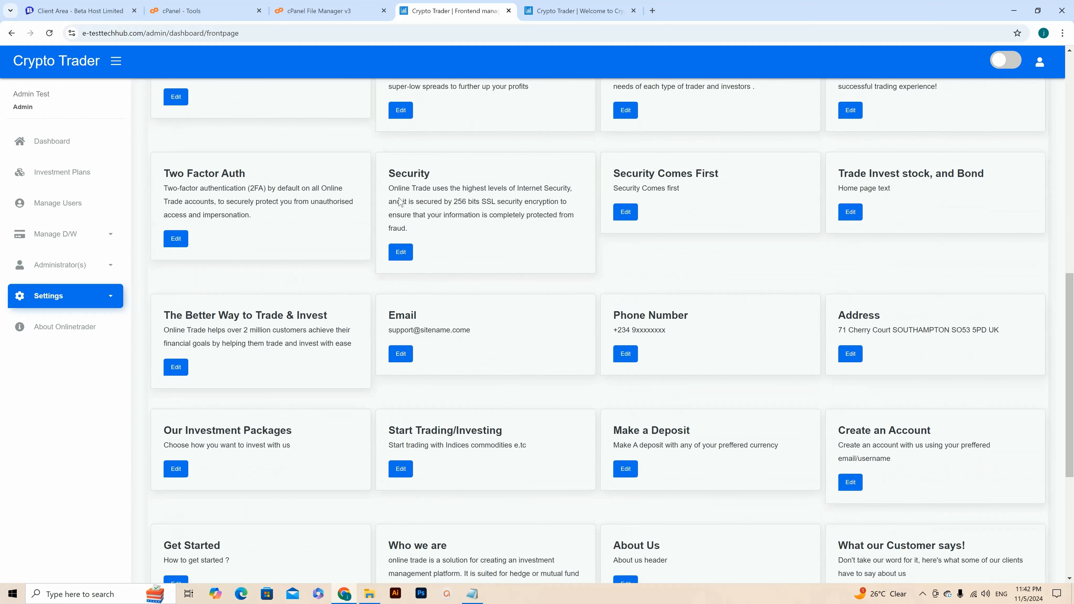
{"action": "scroll", "coordinate": [209, 322], "scroll_direction": "down", "scroll_amount": 2}
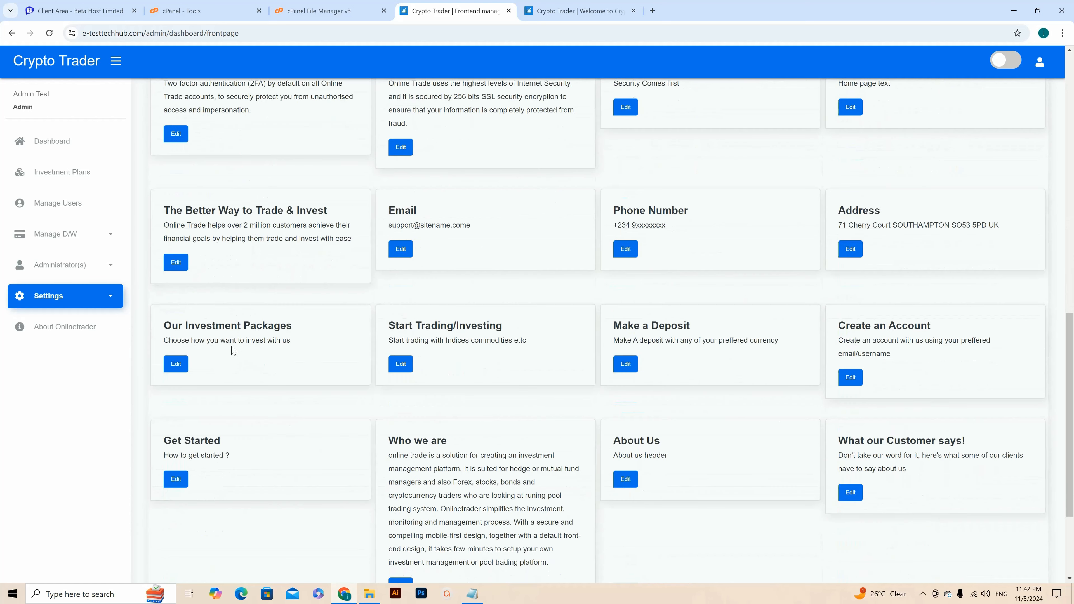
{"action": "scroll", "coordinate": [237, 350], "scroll_direction": "down", "scroll_amount": 3}
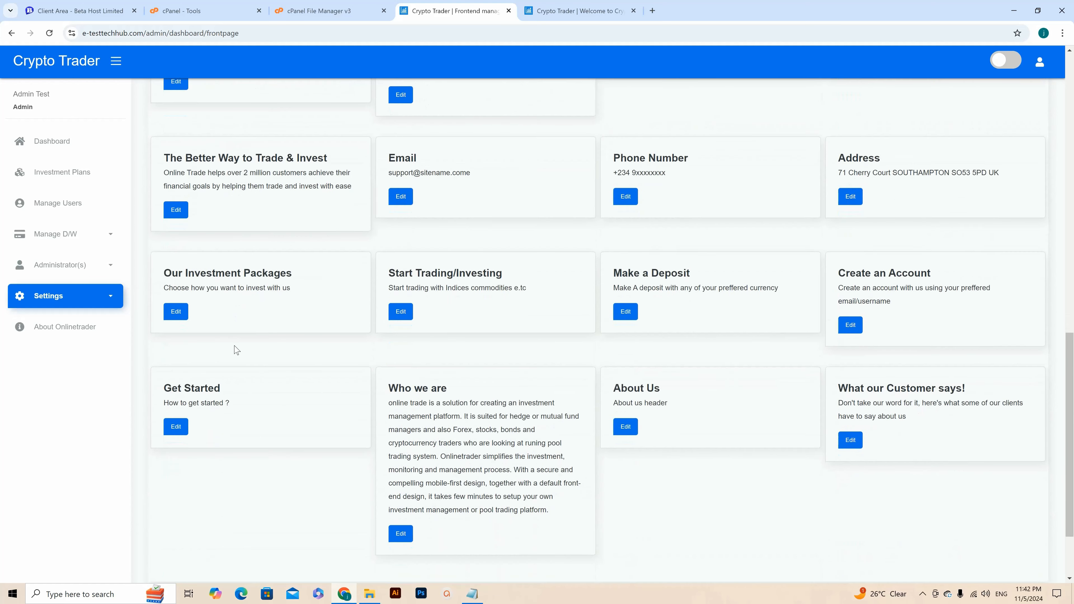
{"action": "left_click", "coordinate": [580, 11]}
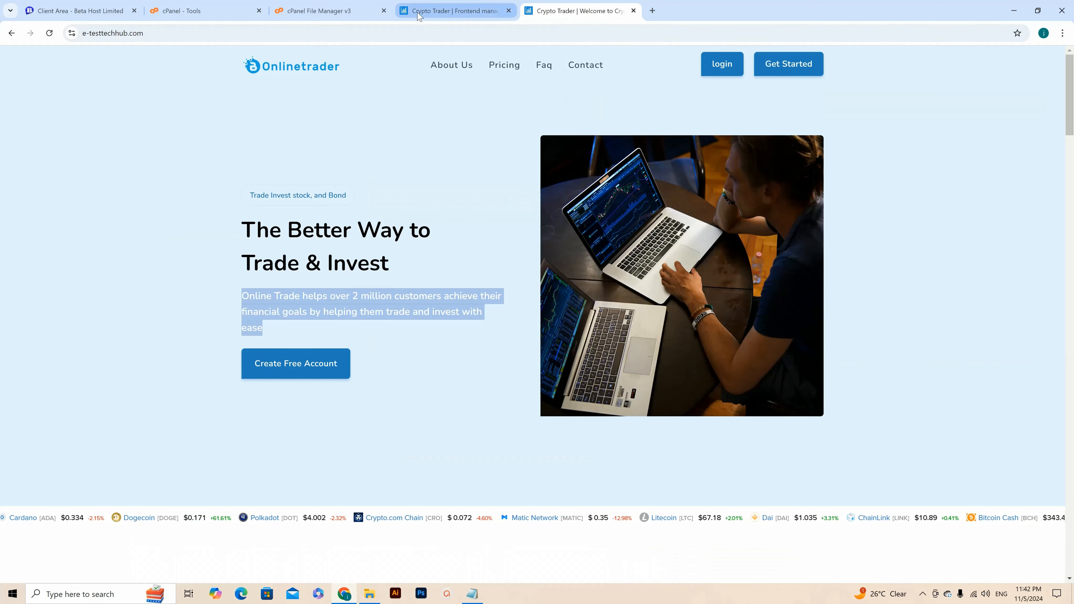
{"action": "left_click", "coordinate": [453, 11]}
{"action": "scroll", "coordinate": [745, 419], "scroll_direction": "up", "scroll_amount": 3}
{"action": "scroll", "coordinate": [746, 419], "scroll_direction": "up", "scroll_amount": 1}
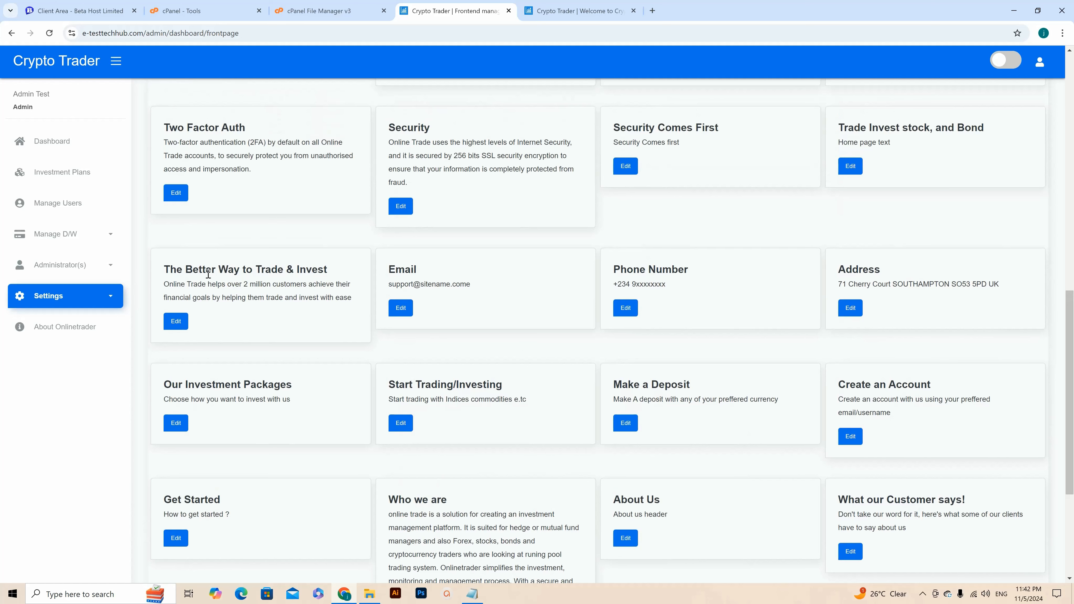
{"action": "left_click_drag", "start_coordinate": [164, 271], "coordinate": [318, 272]}
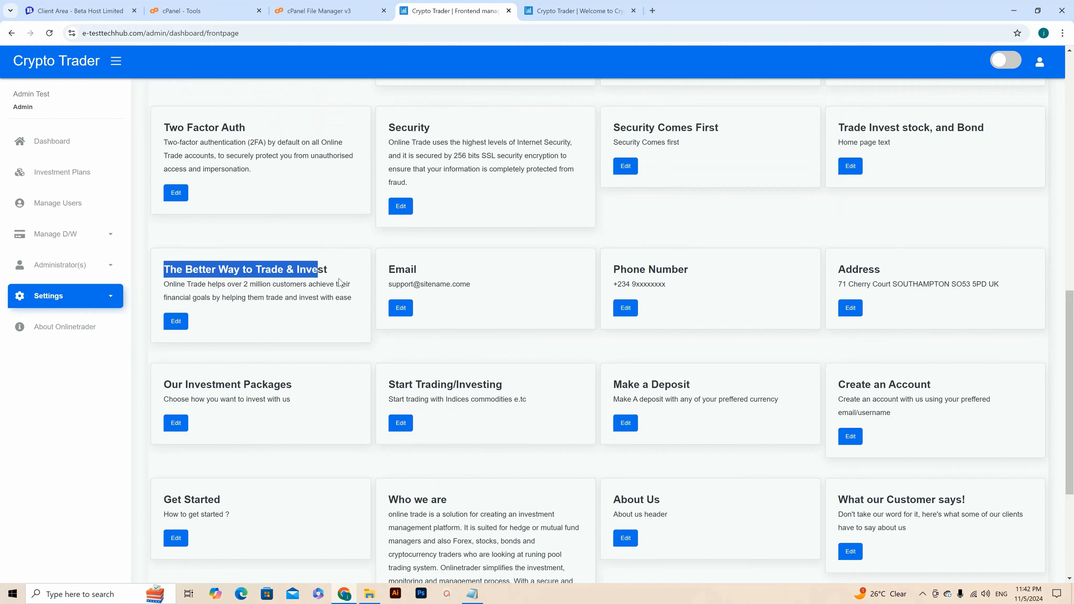
{"action": "left_click", "coordinate": [549, 6]}
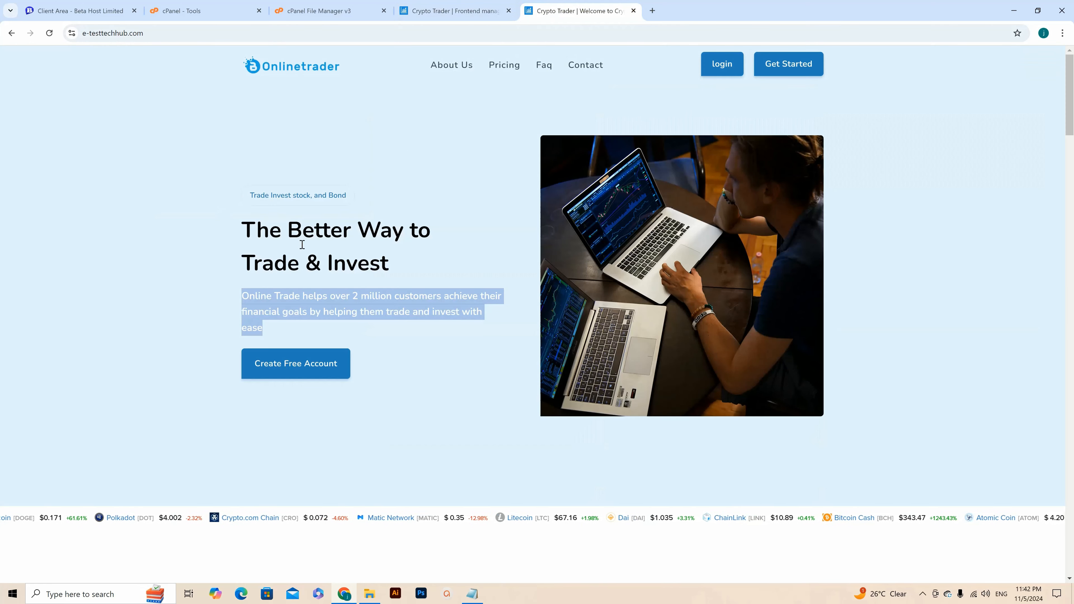
{"action": "left_click", "coordinate": [468, 13]}
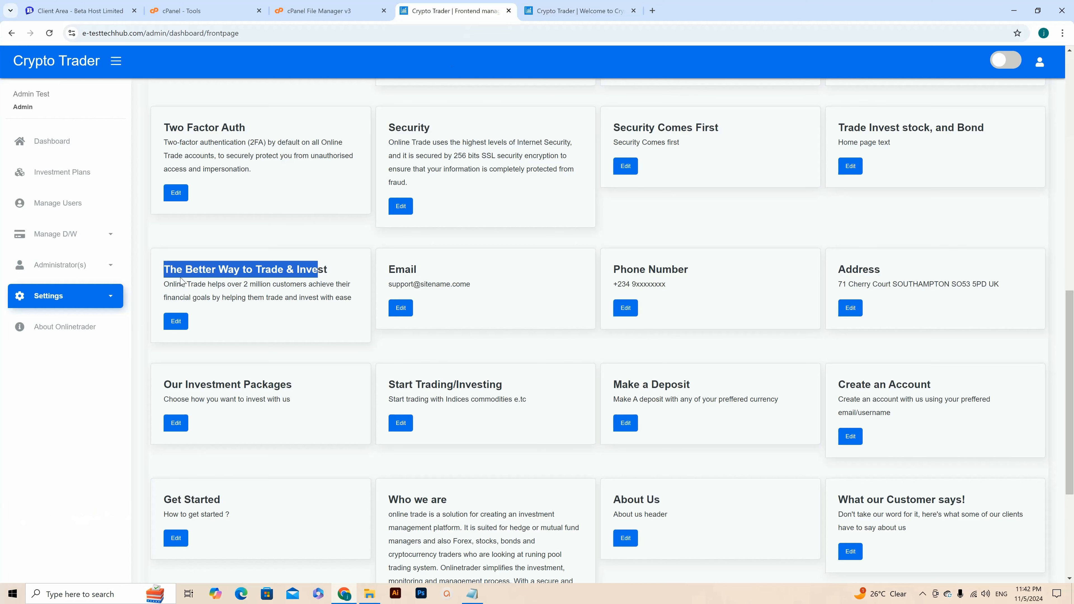
Step: Replace "Online Trade" with "Crypto Trader" in the description of "The Better Way to Trade & Invest" and save the update
{"action": "left_click", "coordinate": [176, 321]}
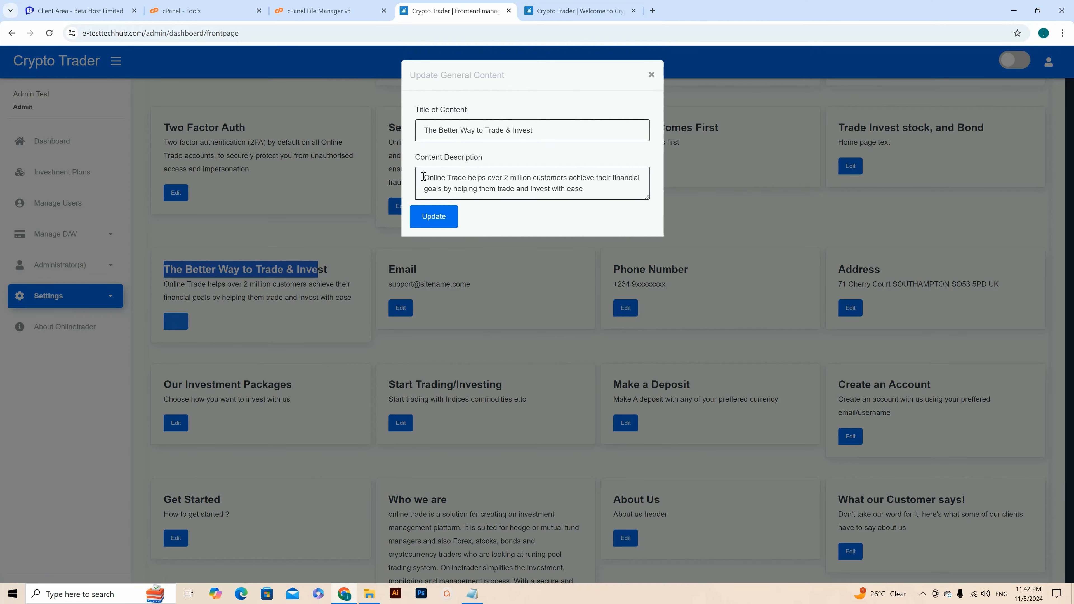
{"action": "left_click_drag", "start_coordinate": [423, 177], "coordinate": [467, 172]}
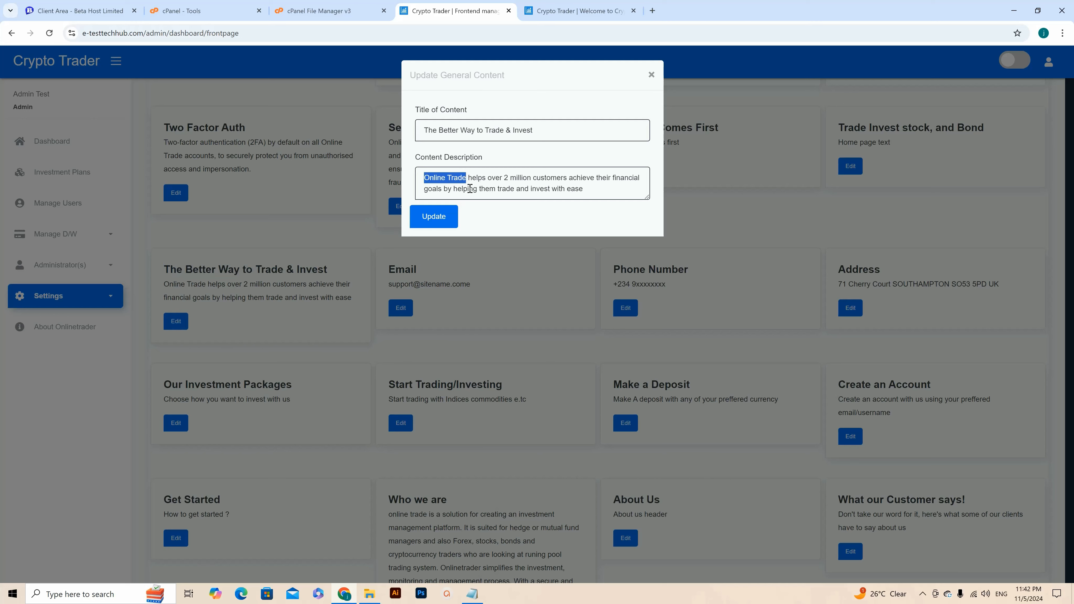
{"action": "type", "text": "Crypto Trader"}
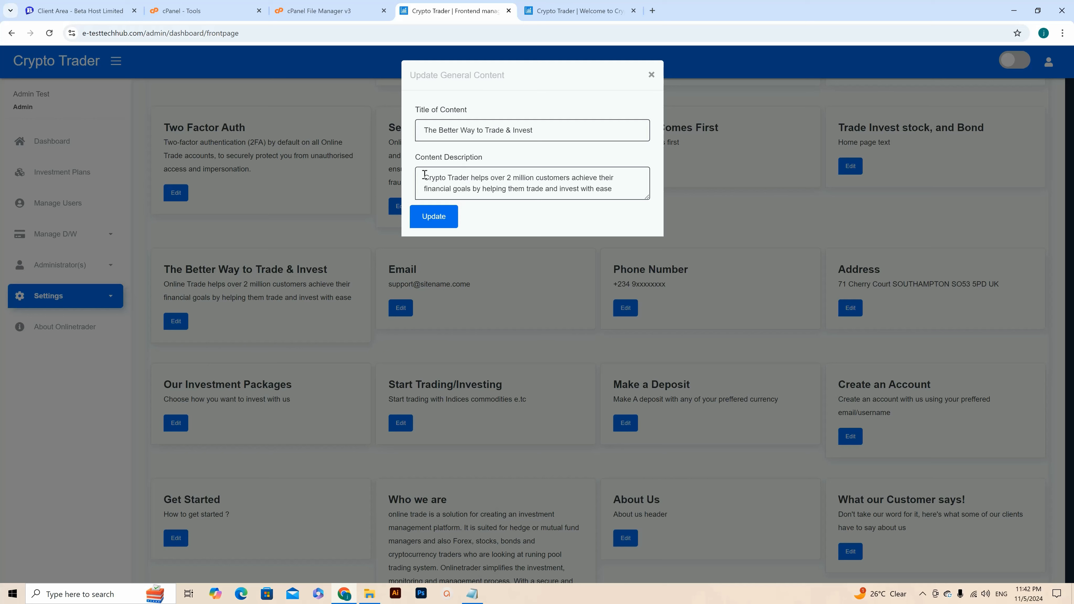
{"action": "left_click_drag", "start_coordinate": [425, 174], "coordinate": [469, 177]}
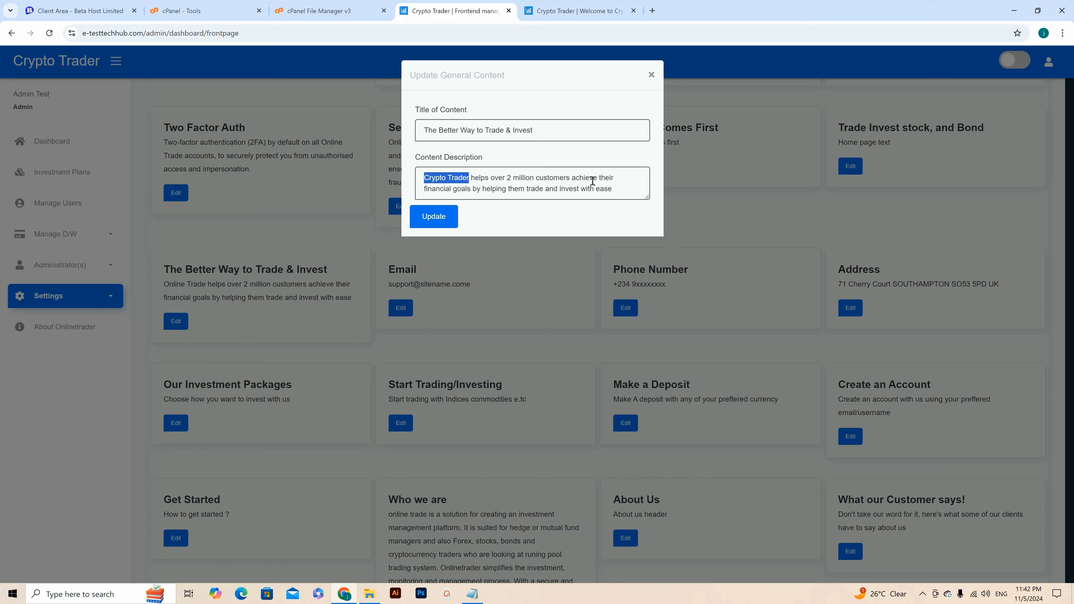
{"action": "left_click", "coordinate": [451, 223]}
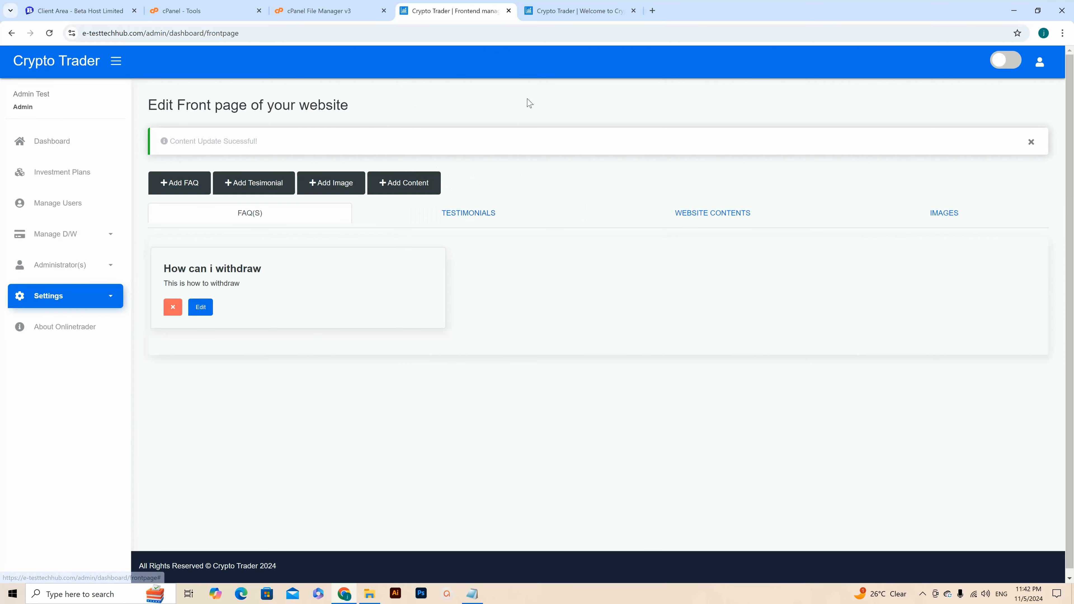
Step: Reload the public homepage and check the company name in the text under its main heading
{"action": "left_click", "coordinate": [563, 11]}
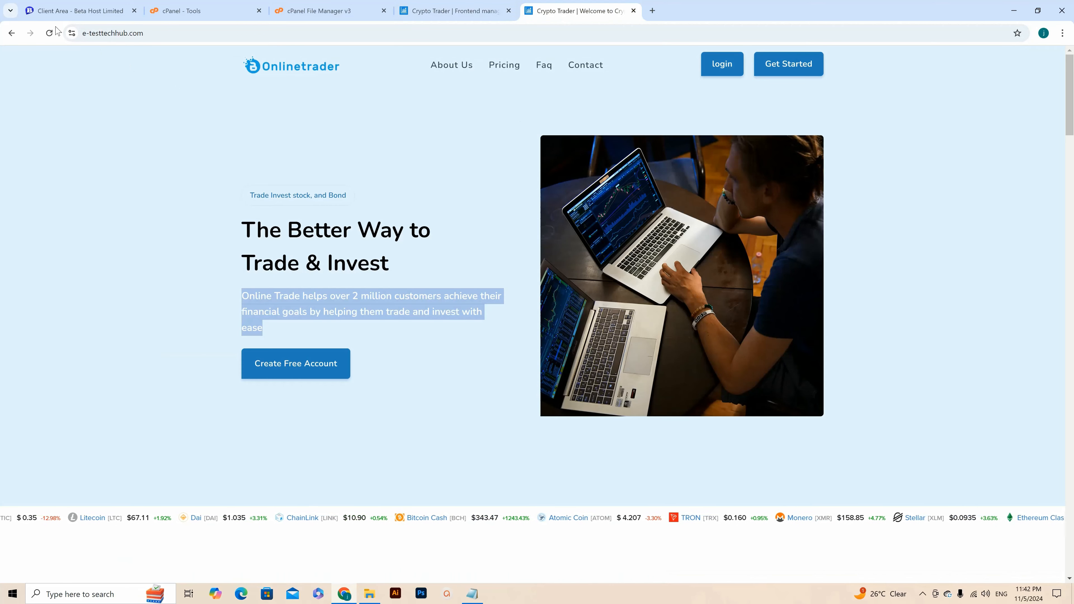
{"action": "left_click", "coordinate": [49, 34]}
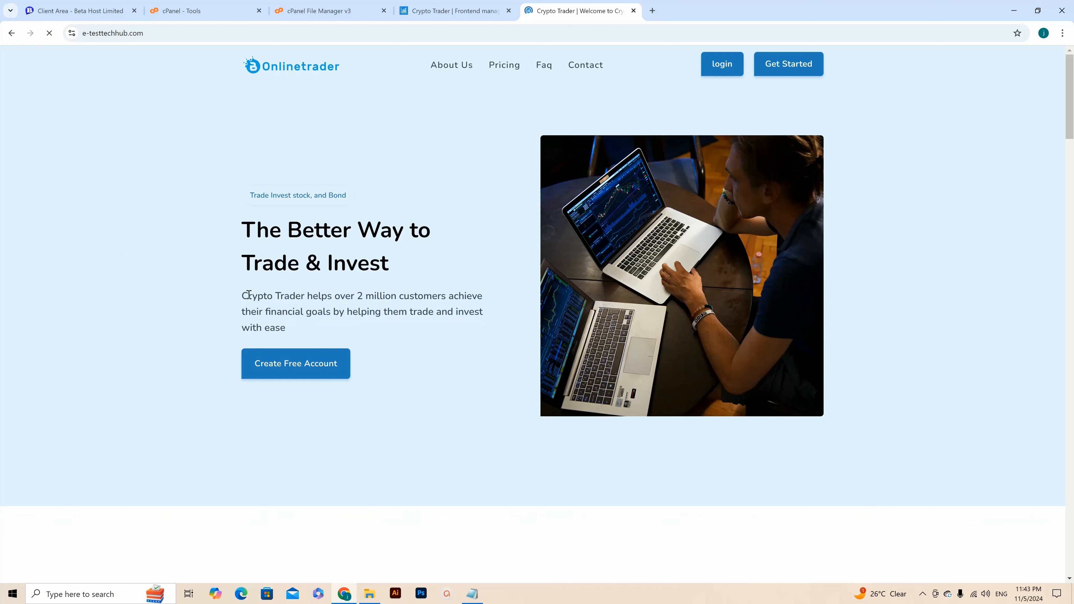
{"action": "left_click_drag", "start_coordinate": [301, 296], "coordinate": [242, 296]}
{"action": "key", "text": "ctrl+c"}
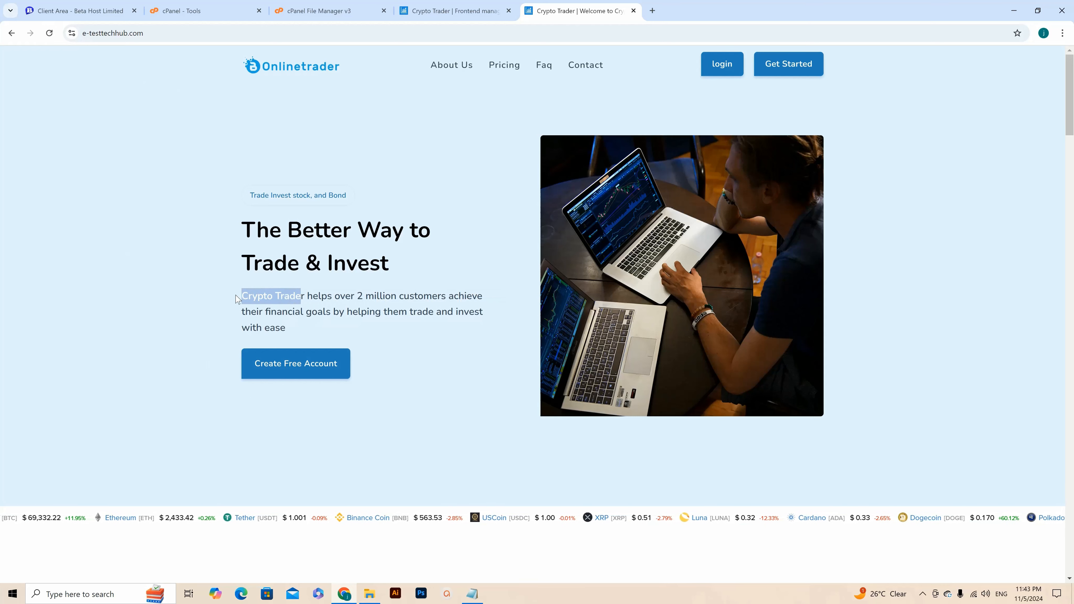
{"action": "left_click", "coordinate": [276, 329]}
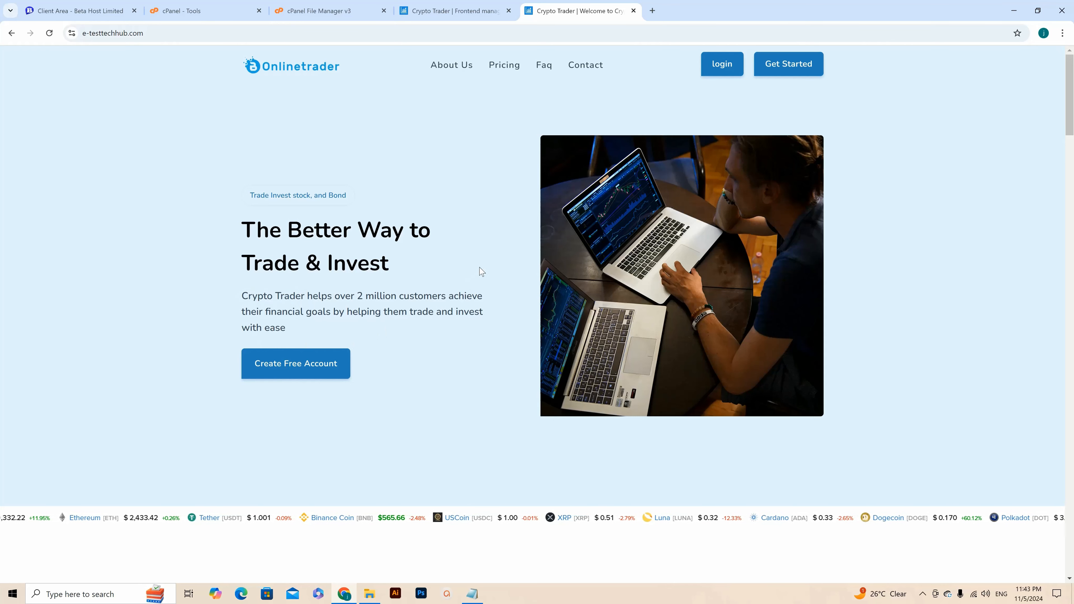
Step: View the homepage's Security section and reopen Website Contents in the admin Frontend Settings to look for its matching entry
{"action": "scroll", "coordinate": [478, 264], "scroll_direction": "down", "scroll_amount": 10}
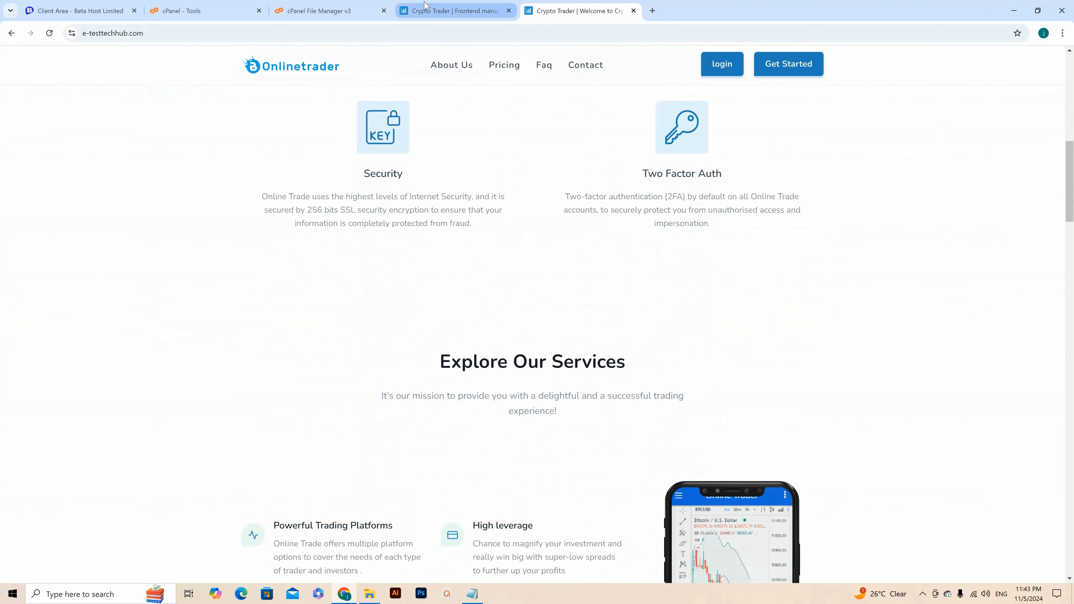
{"action": "left_click", "coordinate": [428, 10]}
{"action": "left_click", "coordinate": [690, 223]}
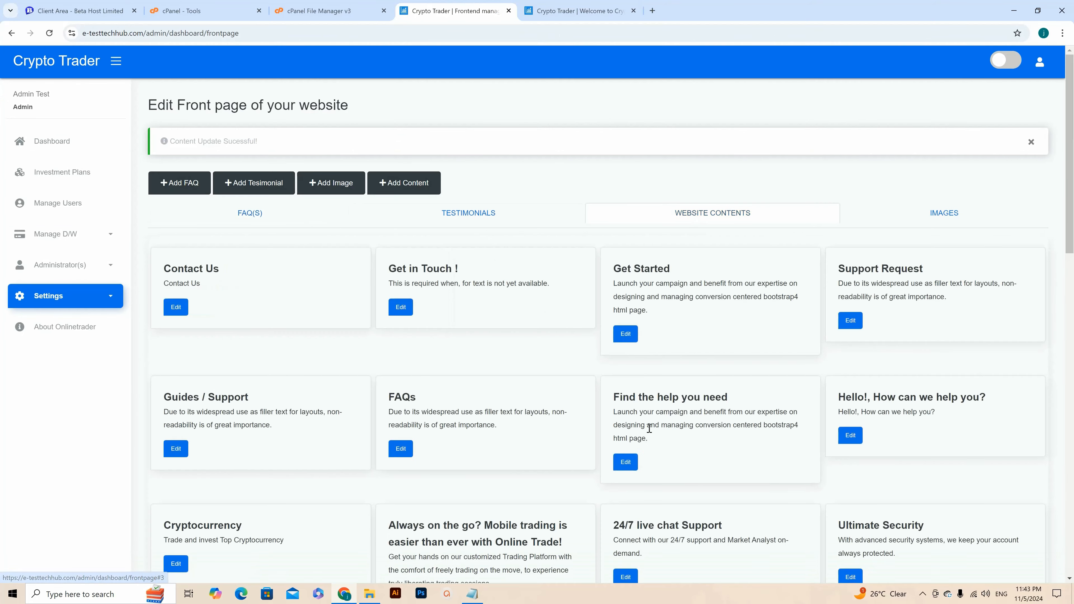
{"action": "scroll", "coordinate": [651, 372], "scroll_direction": "down", "scroll_amount": 8}
{"action": "key", "text": "ctrl+Tab"}
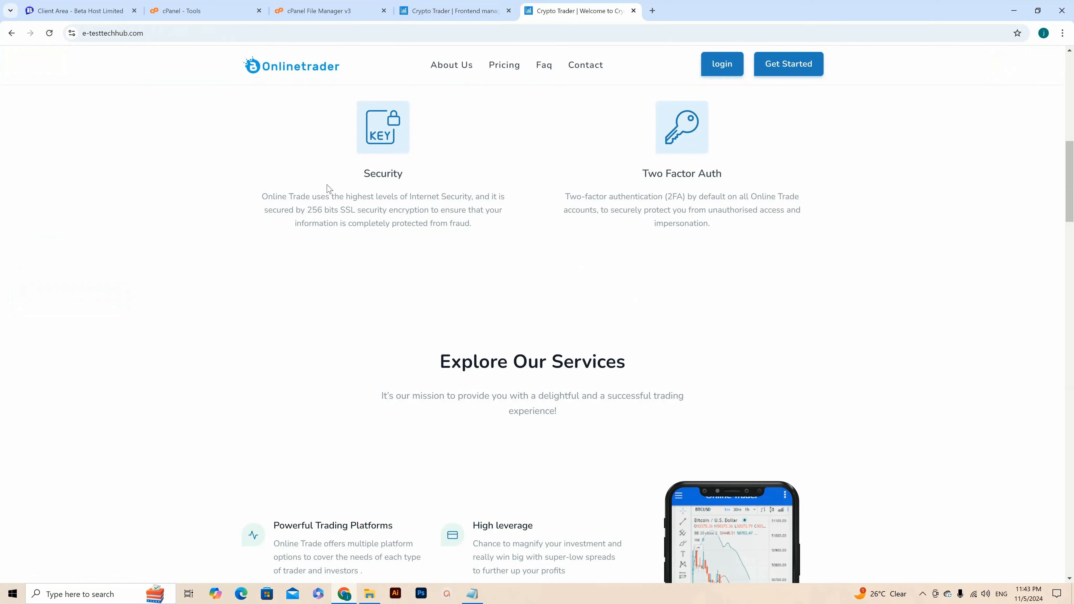
{"action": "left_click_drag", "start_coordinate": [362, 177], "coordinate": [422, 210]}
{"action": "key", "text": "ctrl+shift+Tab"}
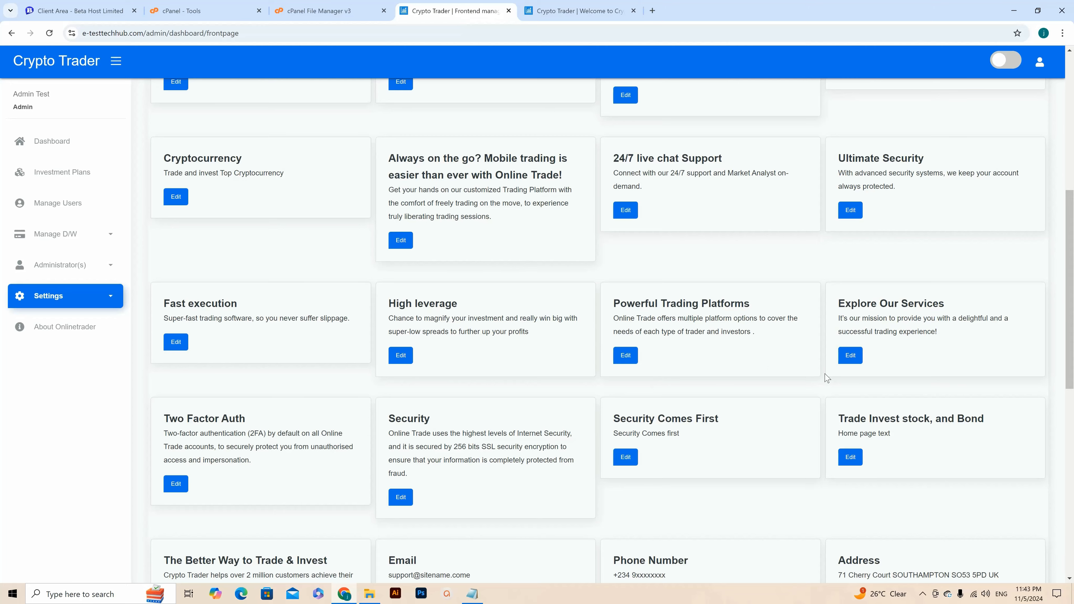
Step: Replace "Online Trade" with "Crypto Trader" in the Security entry's description, save the update, and return to Website Contents
{"action": "scroll", "coordinate": [849, 381], "scroll_direction": "down", "scroll_amount": 5}
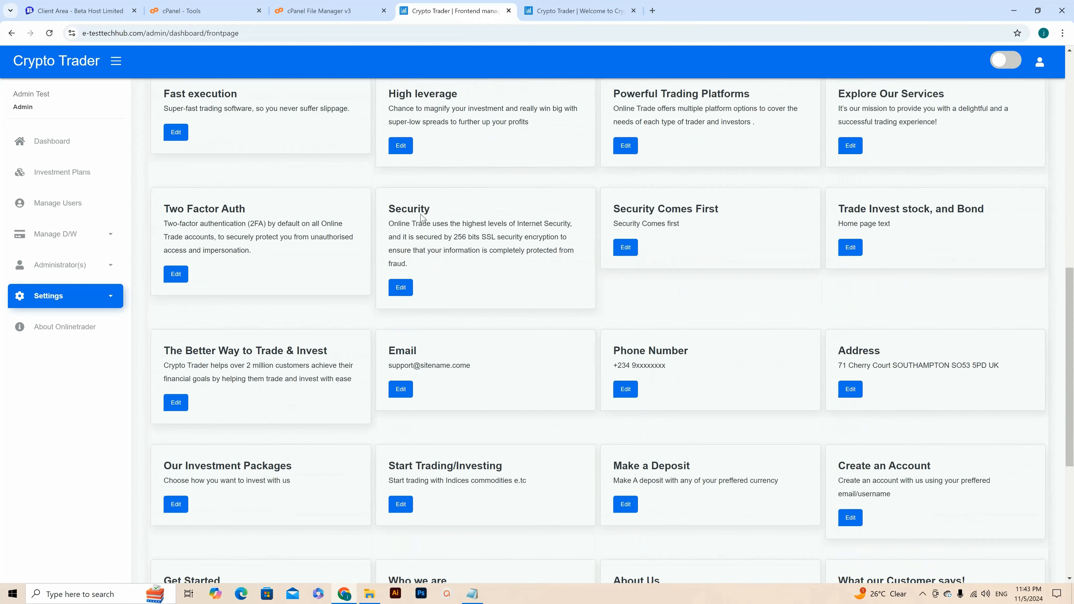
{"action": "left_click_drag", "start_coordinate": [389, 210], "coordinate": [429, 224]}
{"action": "left_click", "coordinate": [428, 262]}
{"action": "left_click", "coordinate": [400, 287]}
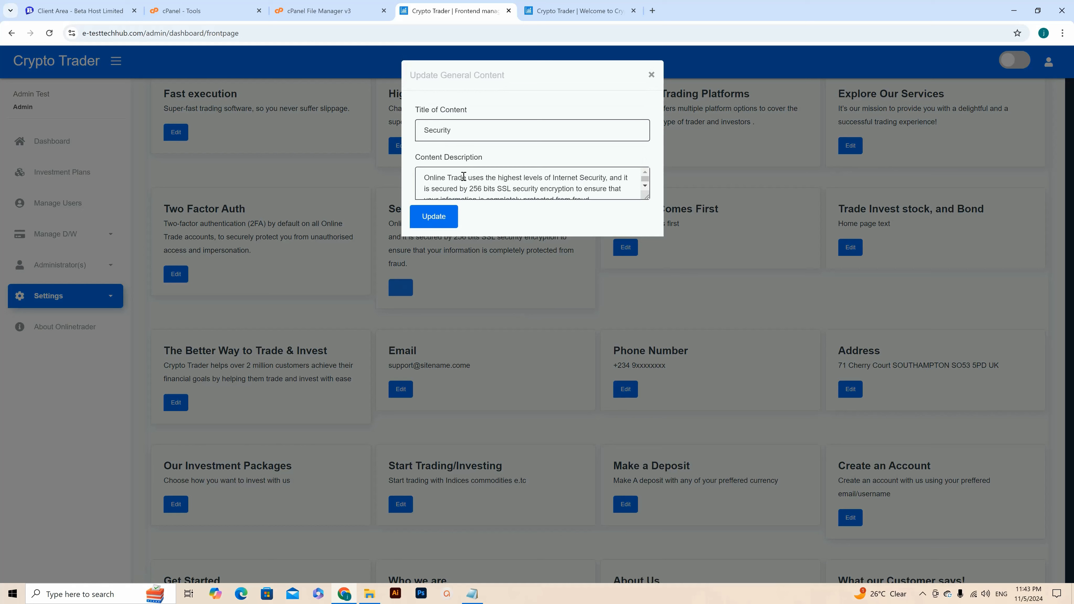
{"action": "left_click_drag", "start_coordinate": [466, 177], "coordinate": [424, 179]}
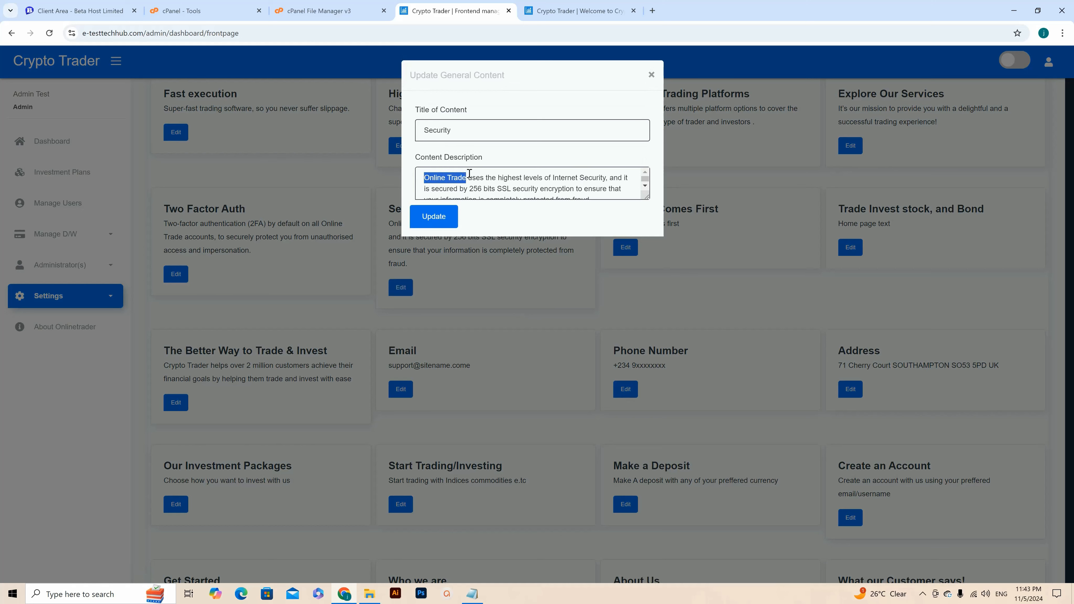
{"action": "key", "text": "ctrl+v"}
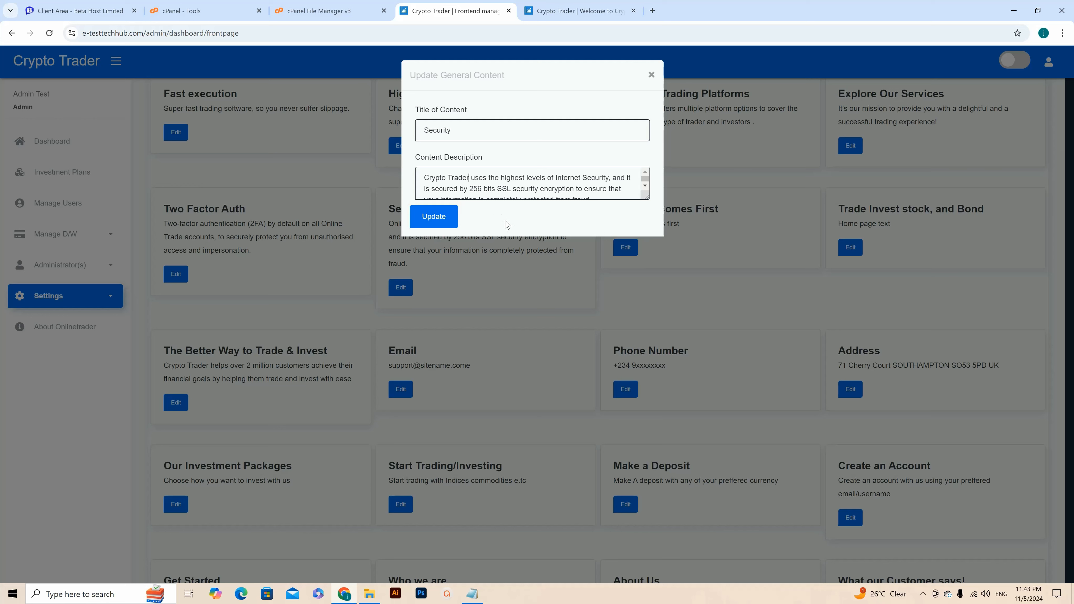
{"action": "left_click", "coordinate": [434, 224]}
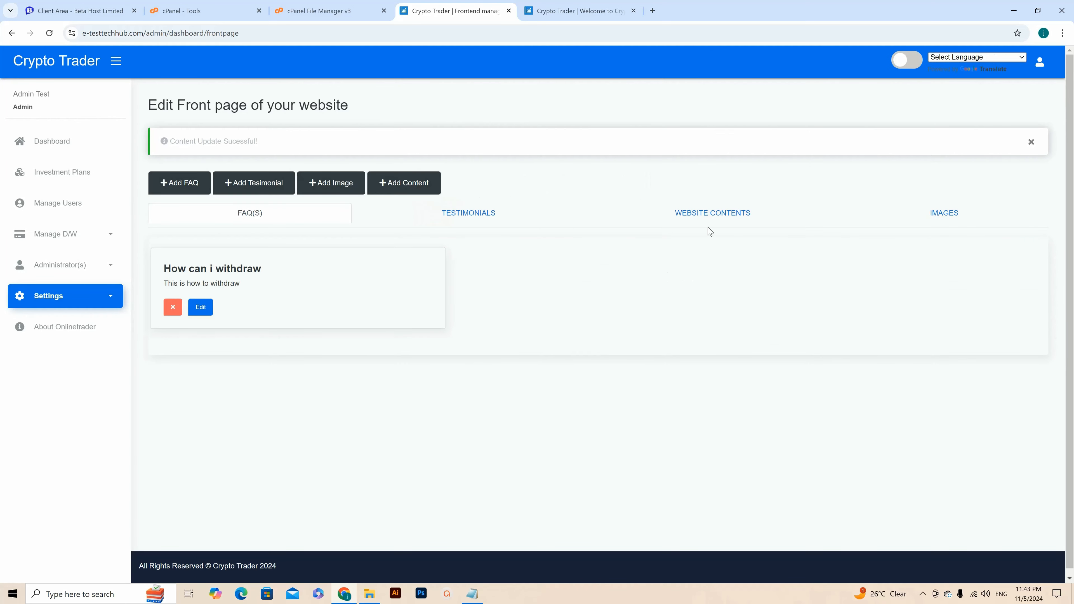
{"action": "left_click", "coordinate": [710, 215]}
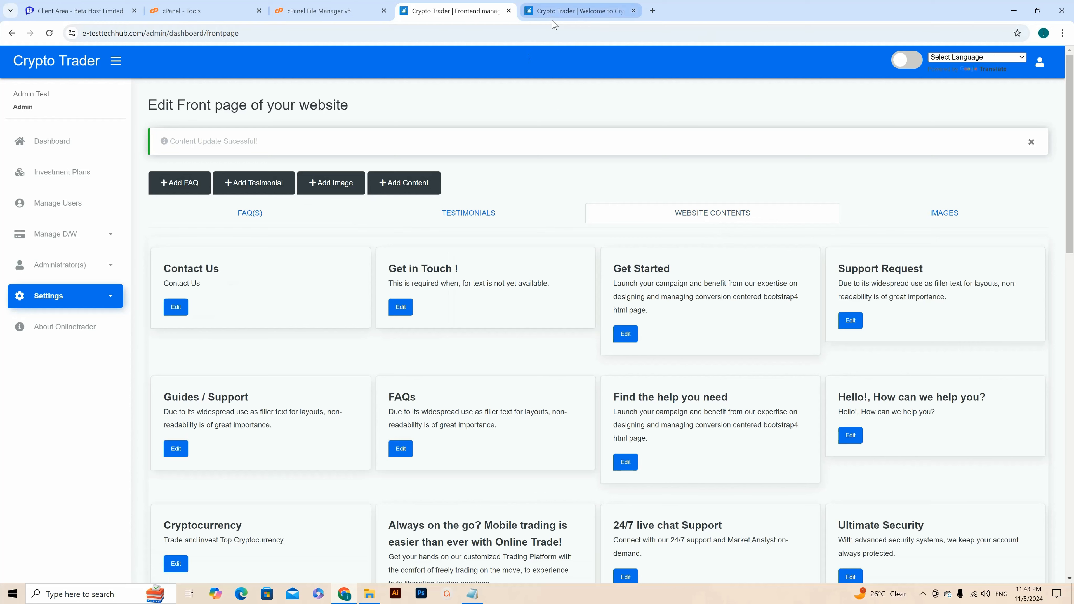
Step: View the public site's user login page and its account registration page, starting from the homepage
{"action": "left_click", "coordinate": [555, 12]}
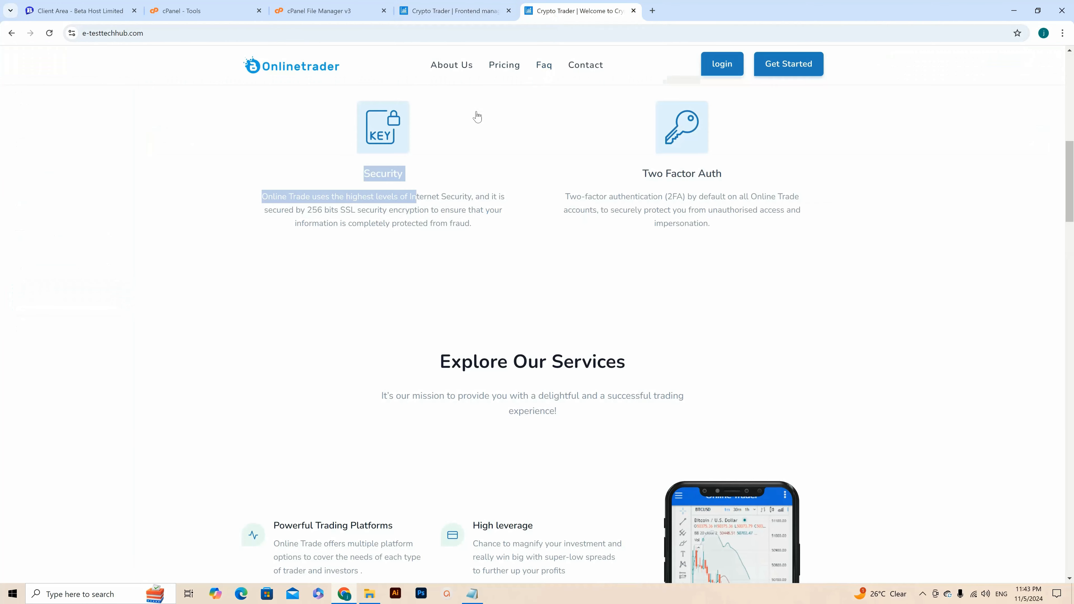
{"action": "scroll", "coordinate": [486, 169], "scroll_direction": "up", "scroll_amount": 12}
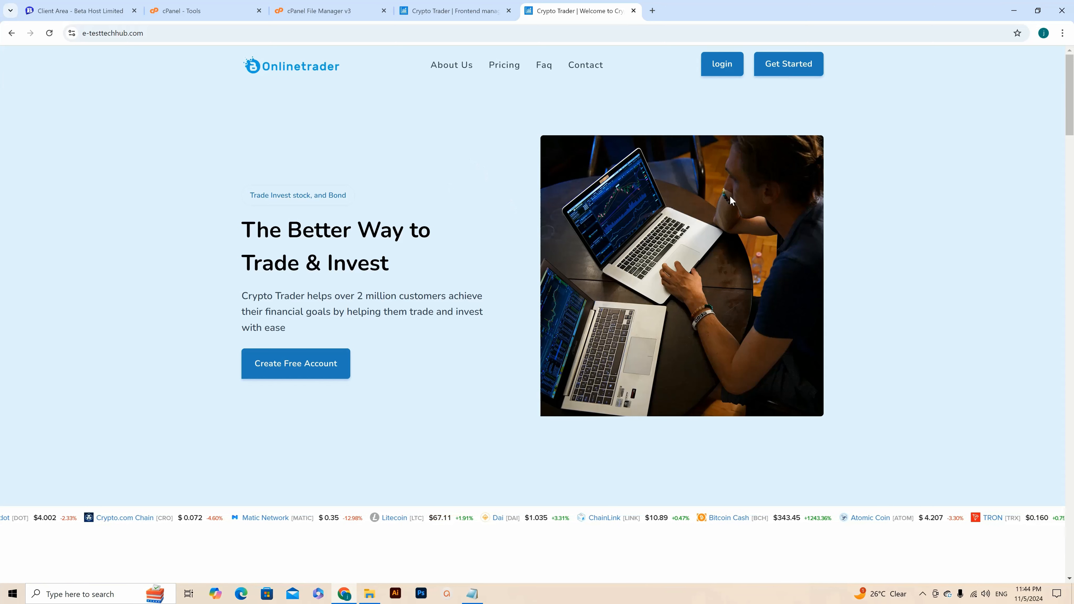
{"action": "left_click", "coordinate": [721, 66]}
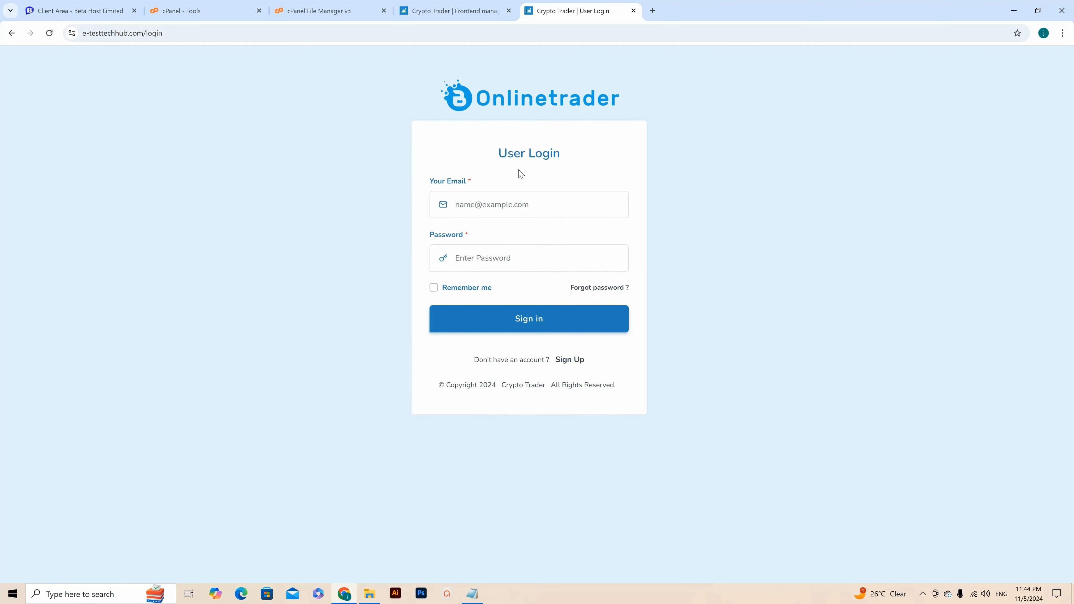
{"action": "left_click", "coordinate": [12, 33]}
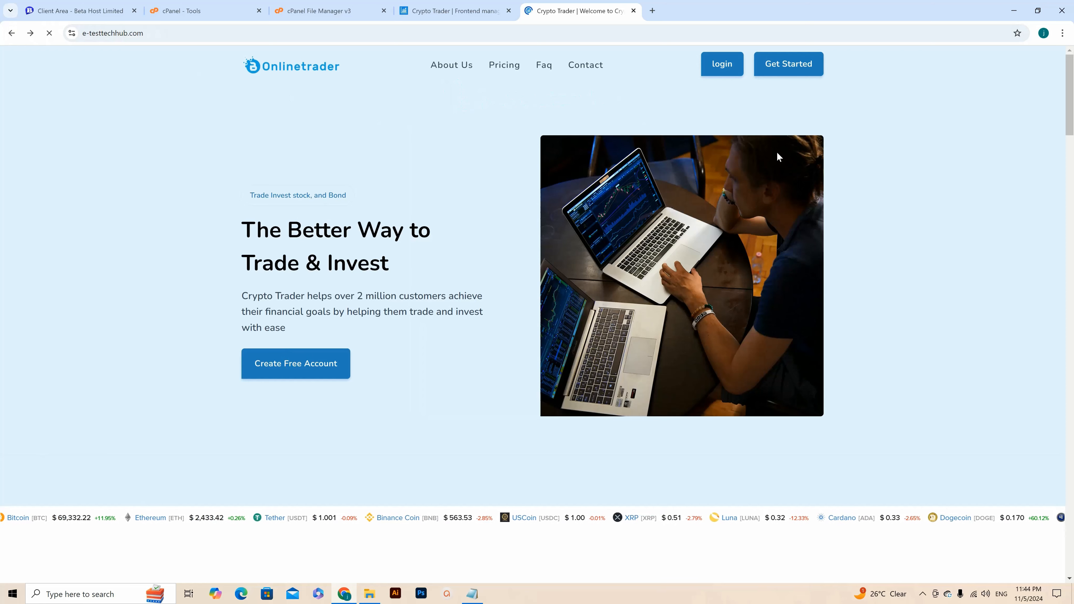
{"action": "left_click", "coordinate": [780, 64]}
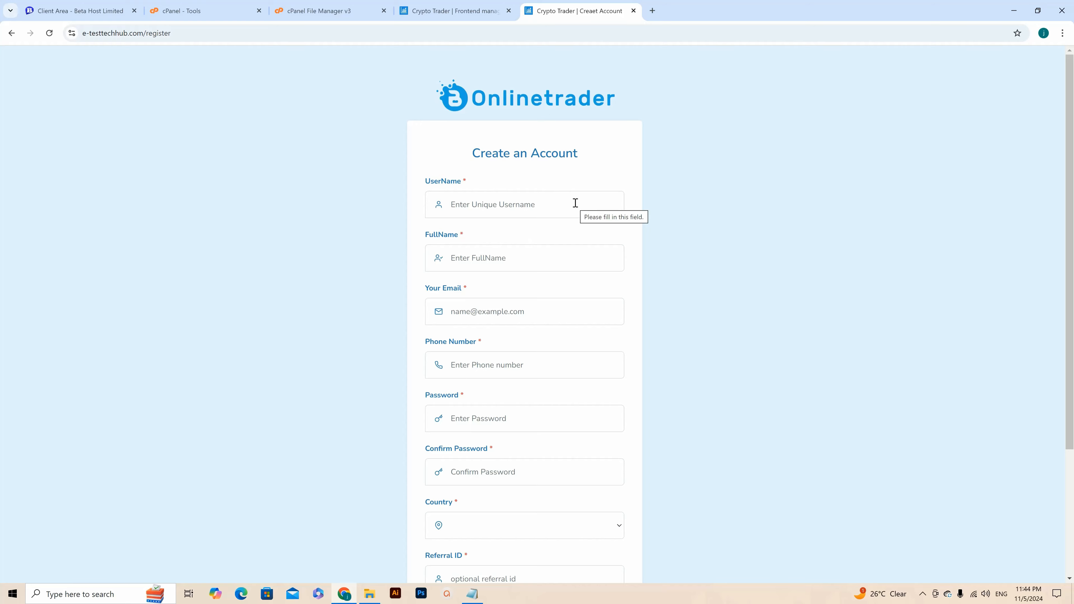
Step: Open the listed client's details in the admin Manage Users area and log in as that client
{"action": "left_click", "coordinate": [439, 11]}
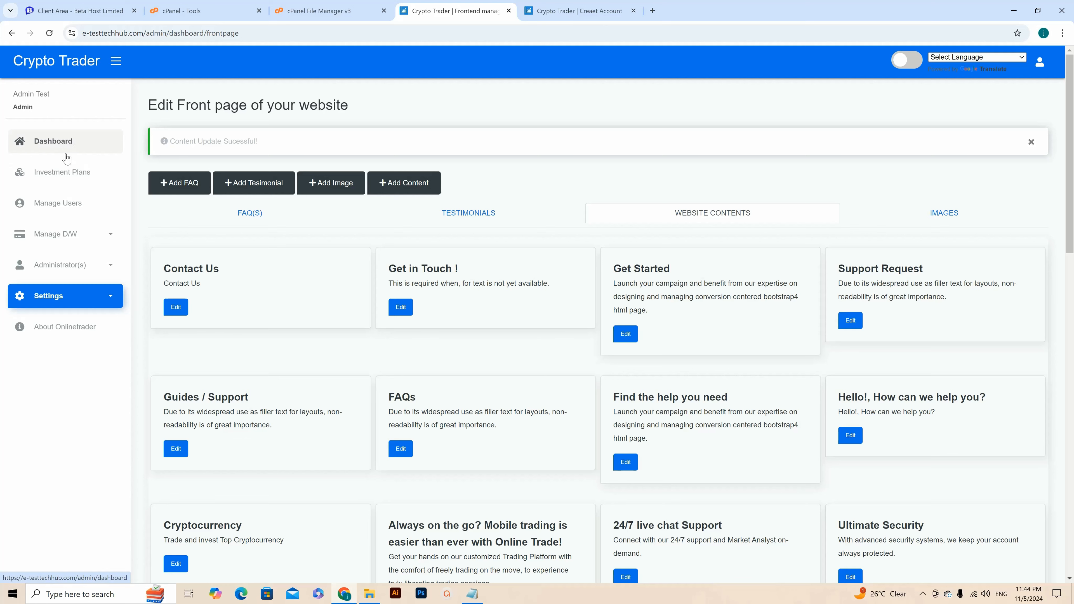
{"action": "left_click", "coordinate": [64, 208]}
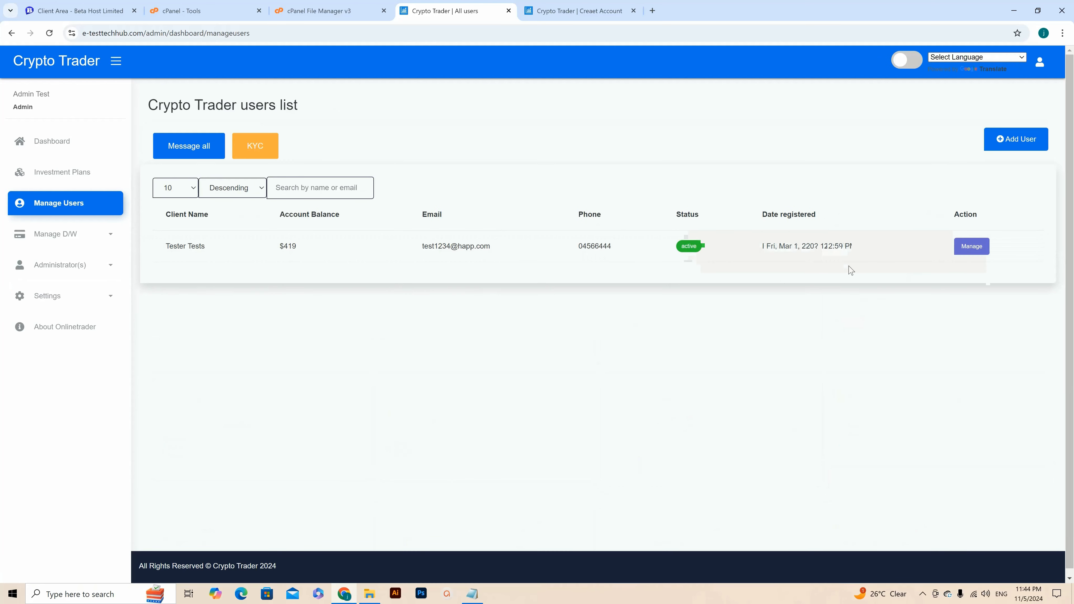
{"action": "left_click", "coordinate": [975, 247]}
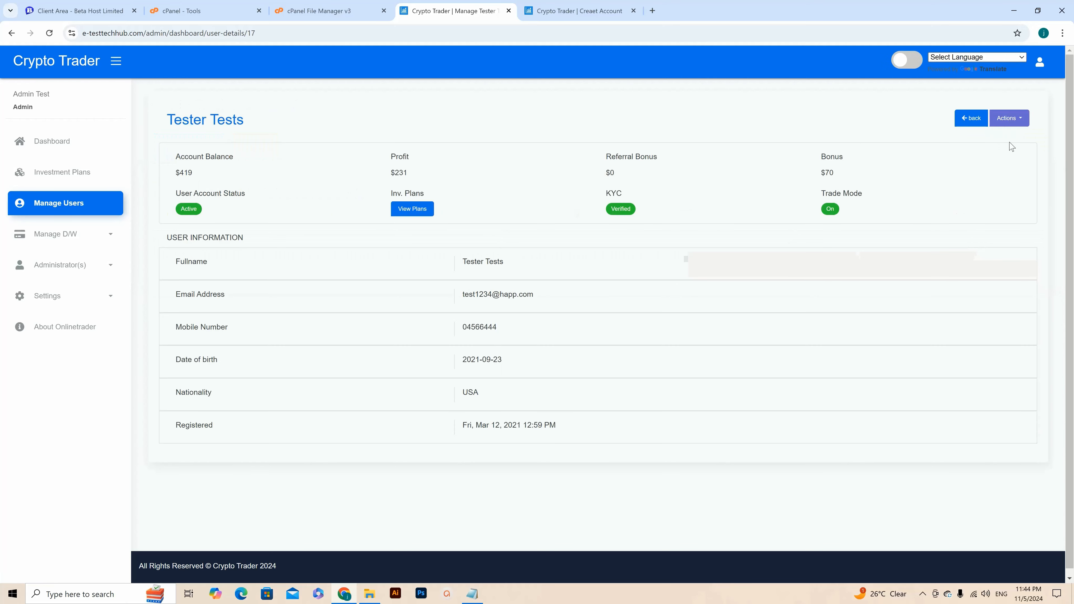
{"action": "left_click", "coordinate": [1004, 126]}
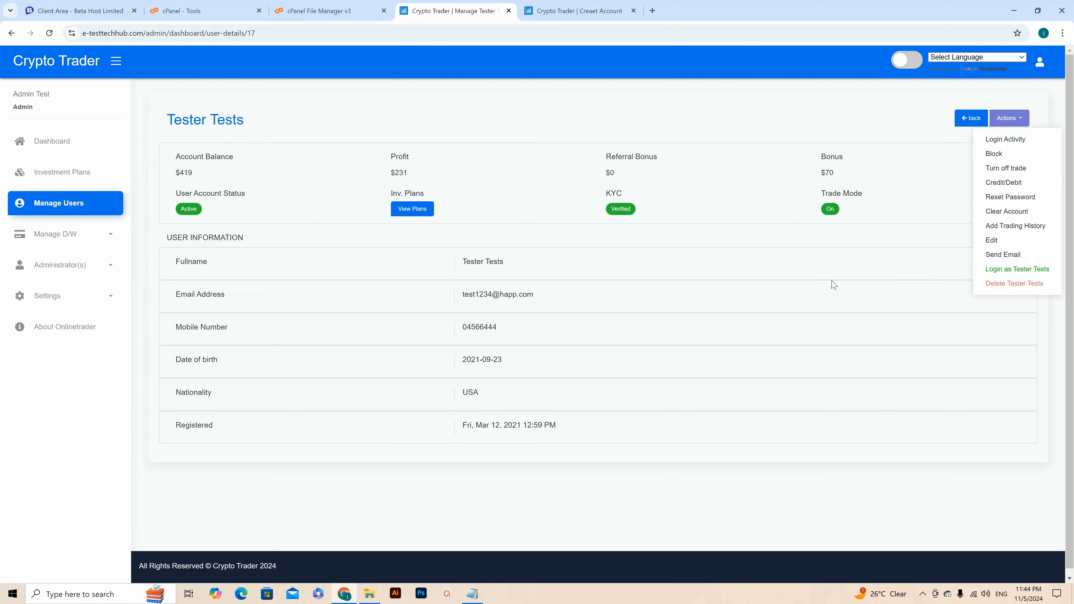
{"action": "left_click", "coordinate": [1017, 269]}
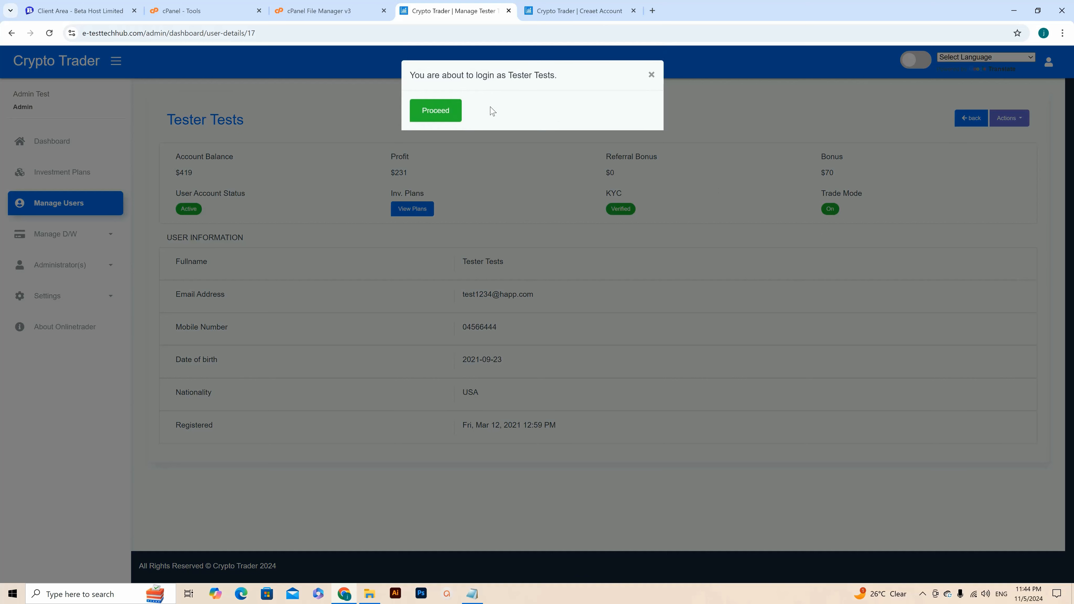
{"action": "left_click", "coordinate": [448, 110]}
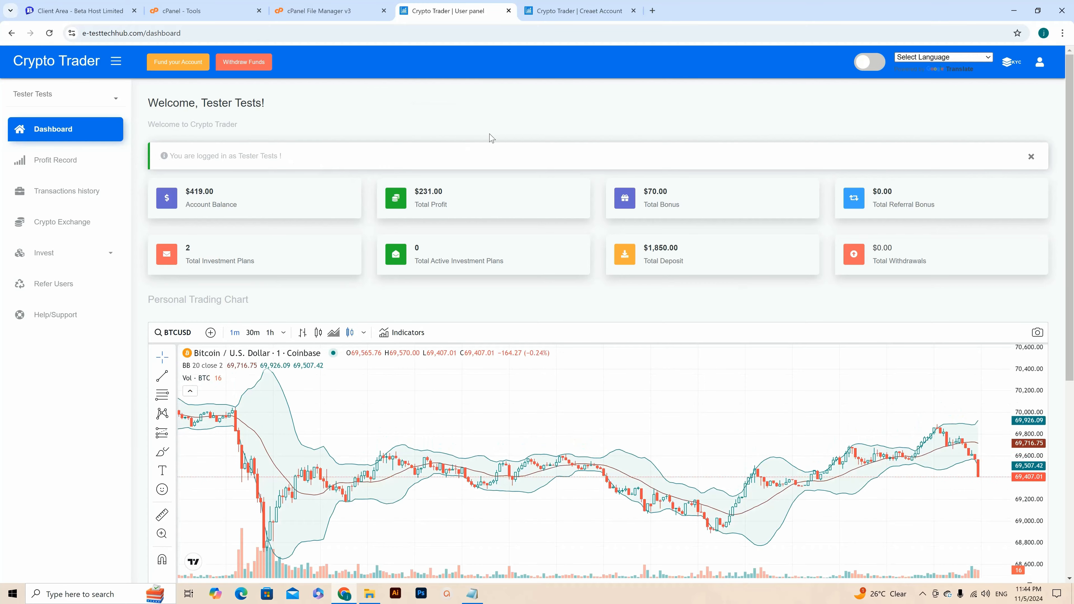
Step: Review the client dashboard down to the Forex Market Fundamental Data table and dismiss the login notice
{"action": "scroll", "coordinate": [494, 142], "scroll_direction": "down", "scroll_amount": 3}
{"action": "scroll", "coordinate": [495, 144], "scroll_direction": "down", "scroll_amount": 3}
{"action": "scroll", "coordinate": [486, 173], "scroll_direction": "up", "scroll_amount": 3}
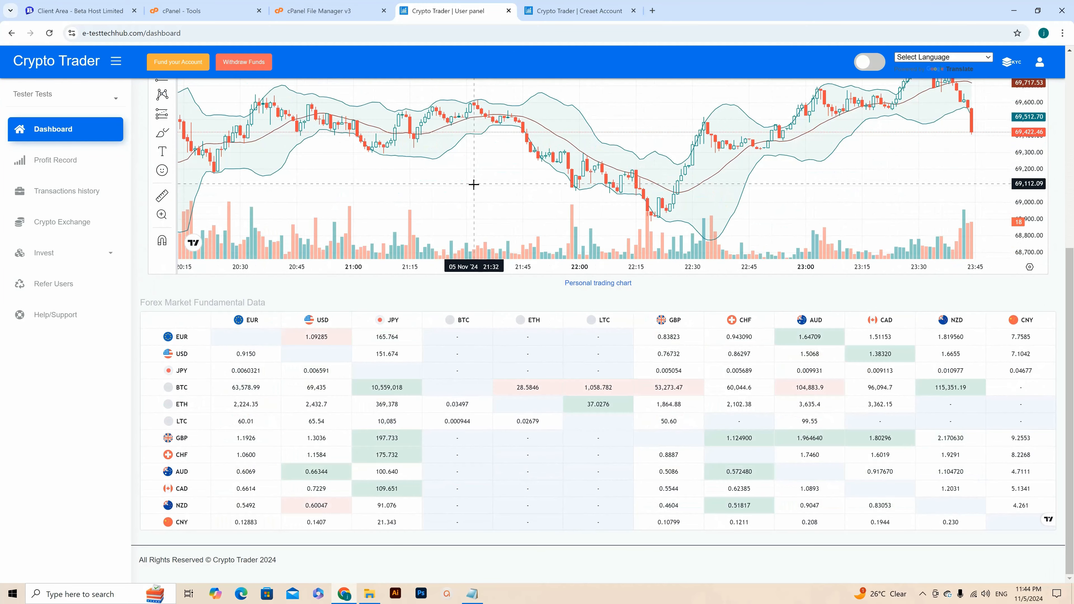
{"action": "scroll", "coordinate": [140, 239], "scroll_direction": "up", "scroll_amount": 6}
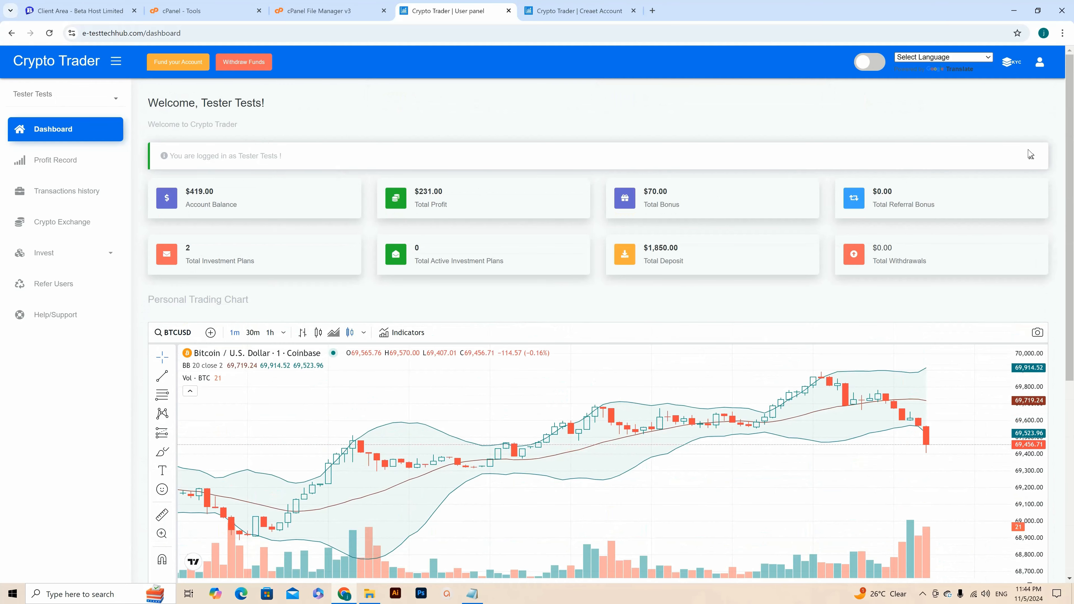
{"action": "left_click", "coordinate": [1032, 160]}
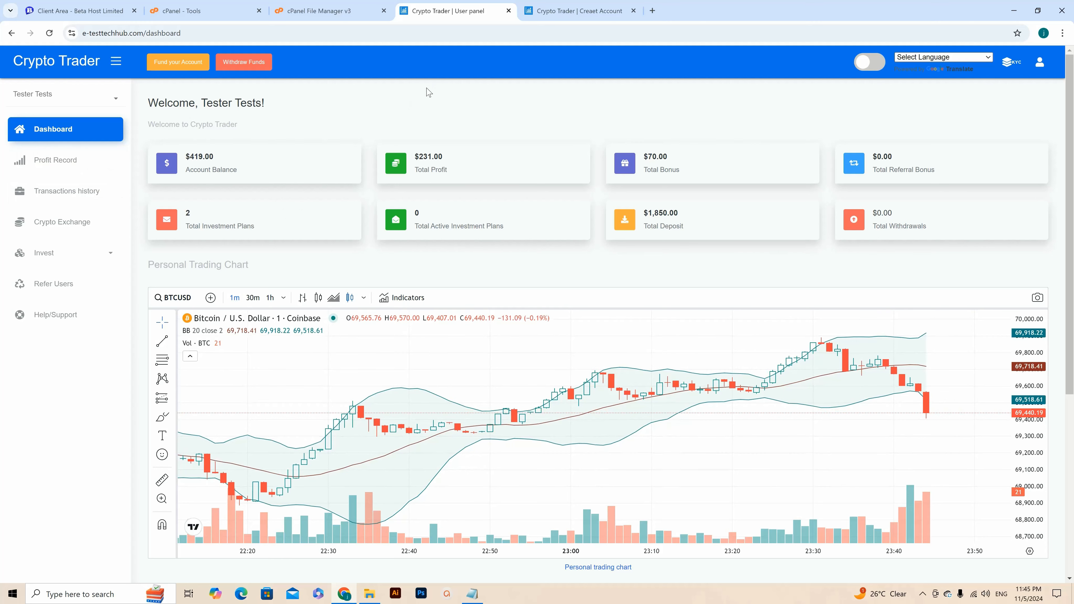
Step: Return from the registration page to the public homepage and review its sections down to Our Investment Packages
{"action": "left_click", "coordinate": [576, 12]}
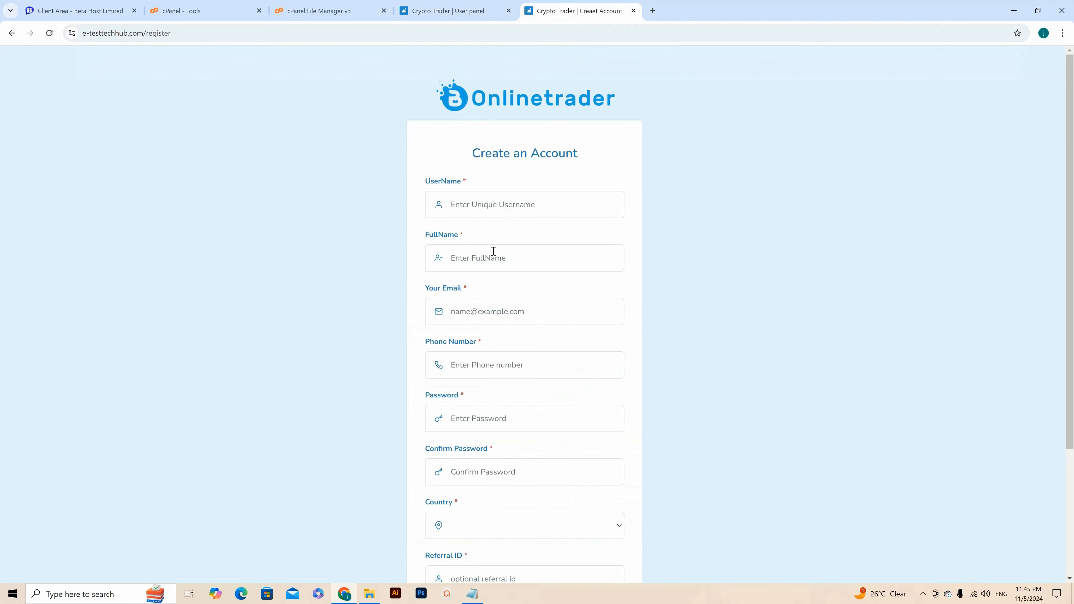
{"action": "left_click", "coordinate": [470, 102]}
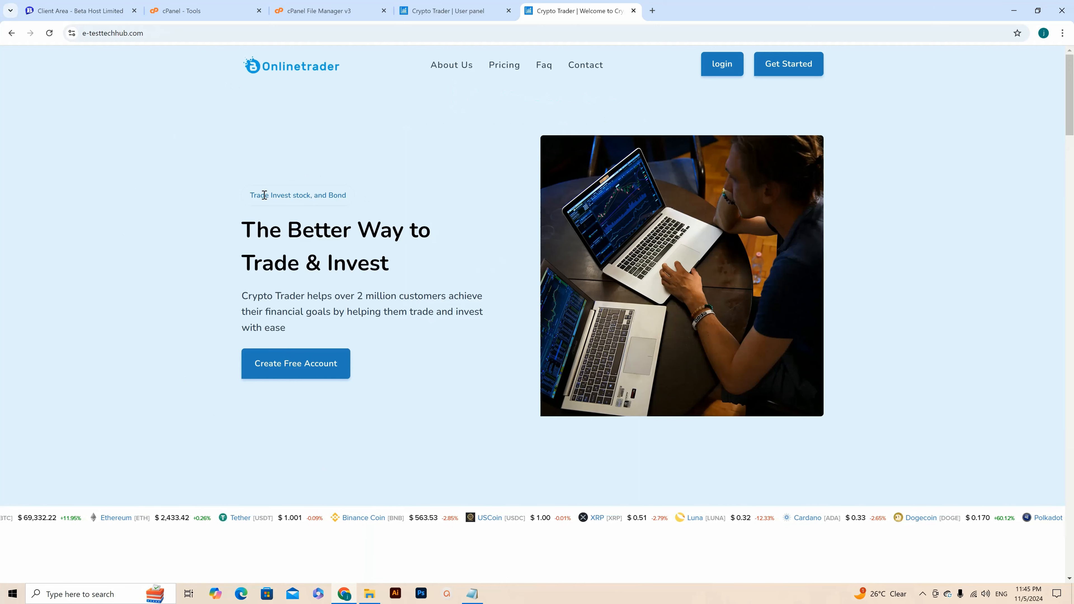
{"action": "scroll", "coordinate": [578, 331], "scroll_direction": "down", "scroll_amount": 15}
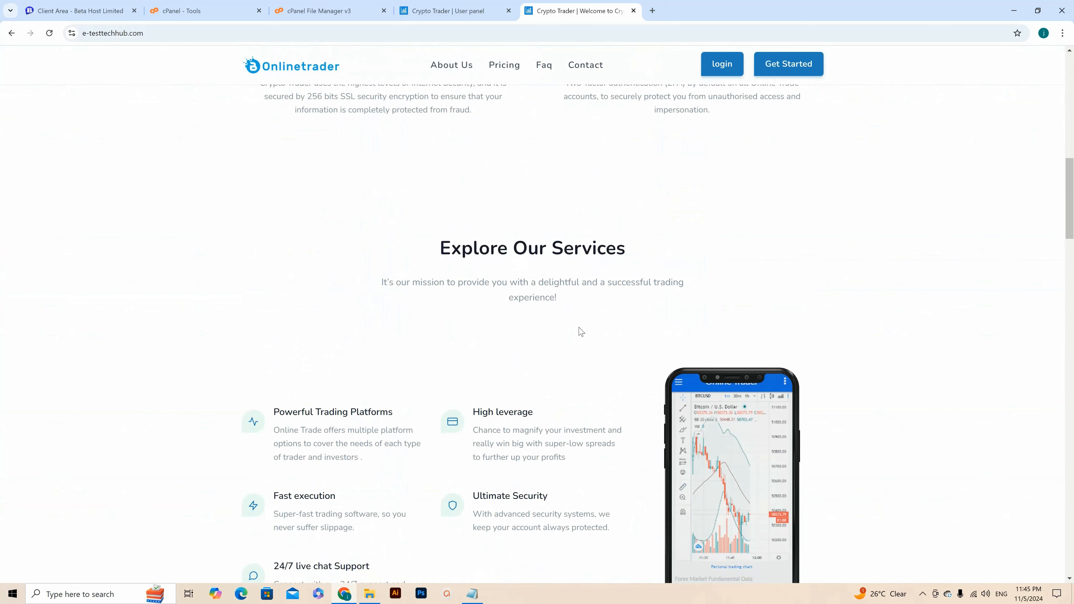
{"action": "scroll", "coordinate": [579, 330], "scroll_direction": "down", "scroll_amount": 15}
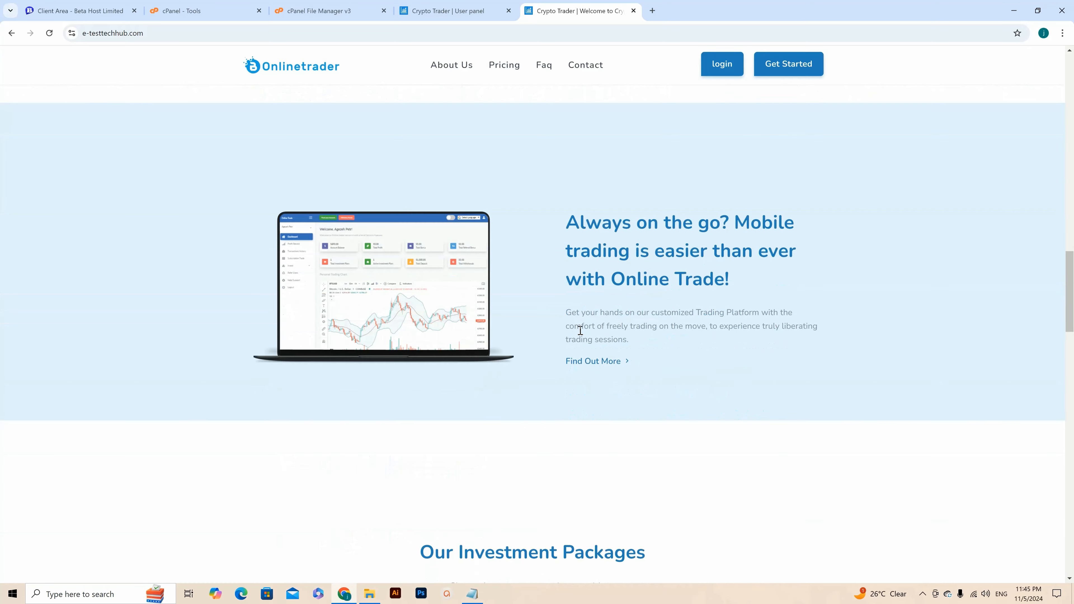
{"action": "scroll", "coordinate": [581, 339], "scroll_direction": "down", "scroll_amount": 5}
{"action": "scroll", "coordinate": [580, 338], "scroll_direction": "up", "scroll_amount": 10}
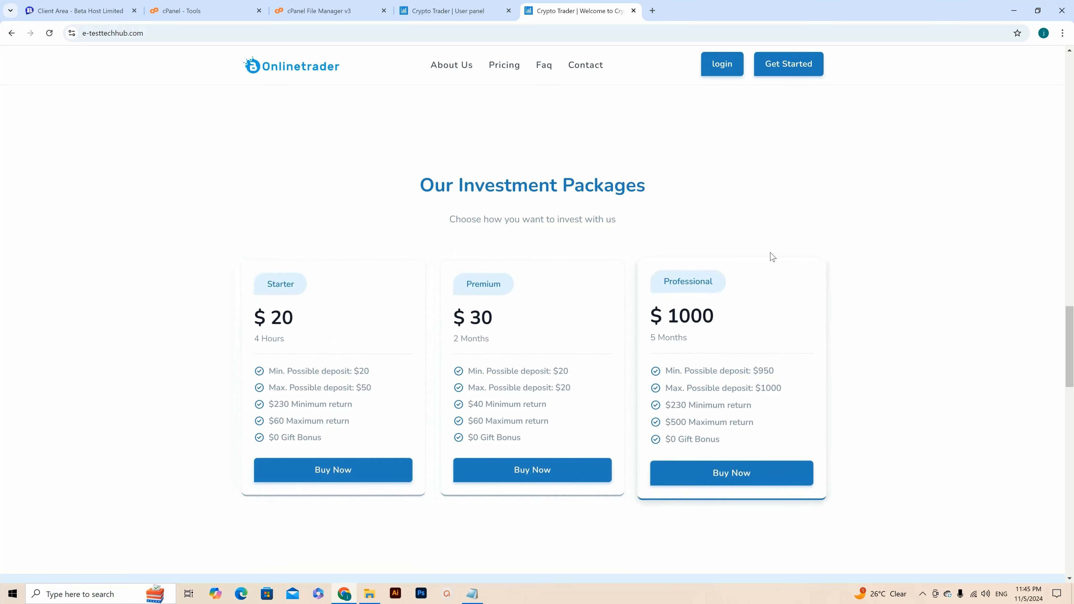
Step: Log out of the client account in the user panel
{"action": "left_click", "coordinate": [449, 11]}
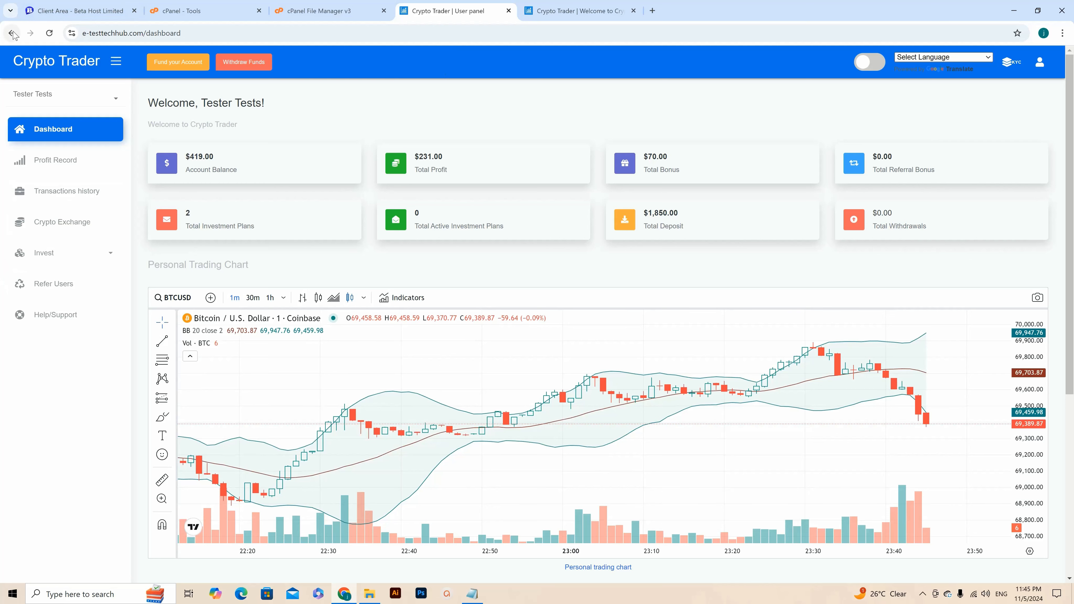
{"action": "left_click", "coordinate": [1040, 62]}
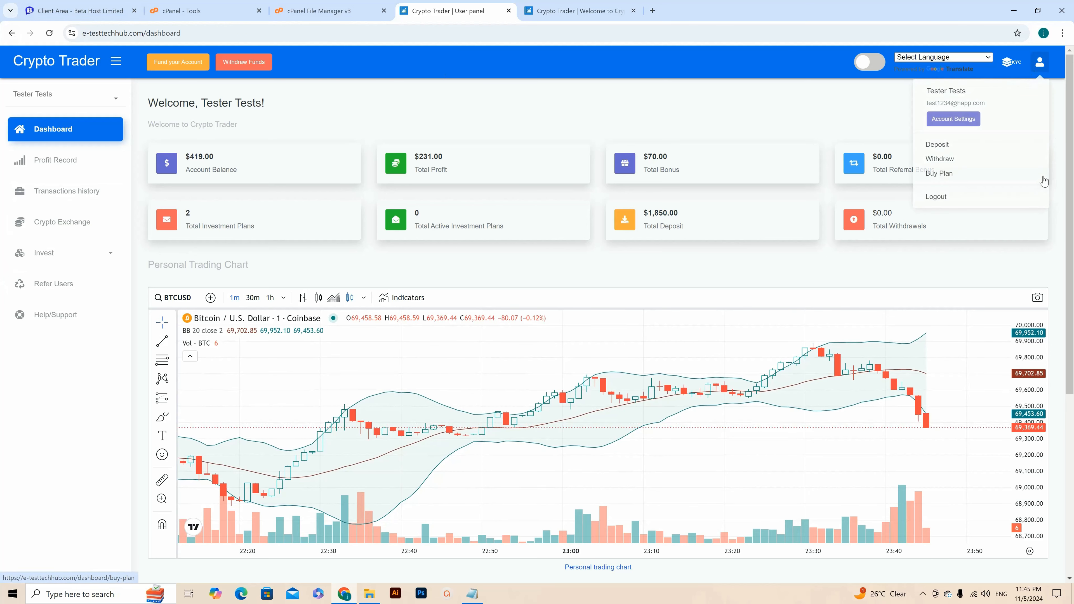
{"action": "left_click", "coordinate": [947, 201]}
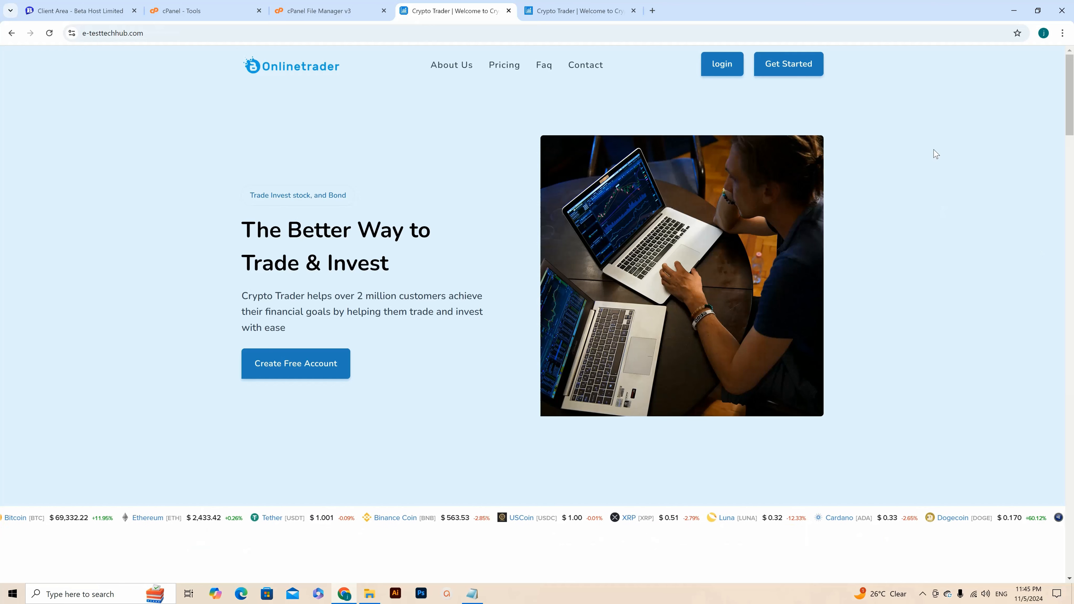
Step: Try to reach the admin area at e-testtechhub.com/ad
{"action": "left_click", "coordinate": [410, 33]}
{"action": "left_click", "coordinate": [410, 33]}
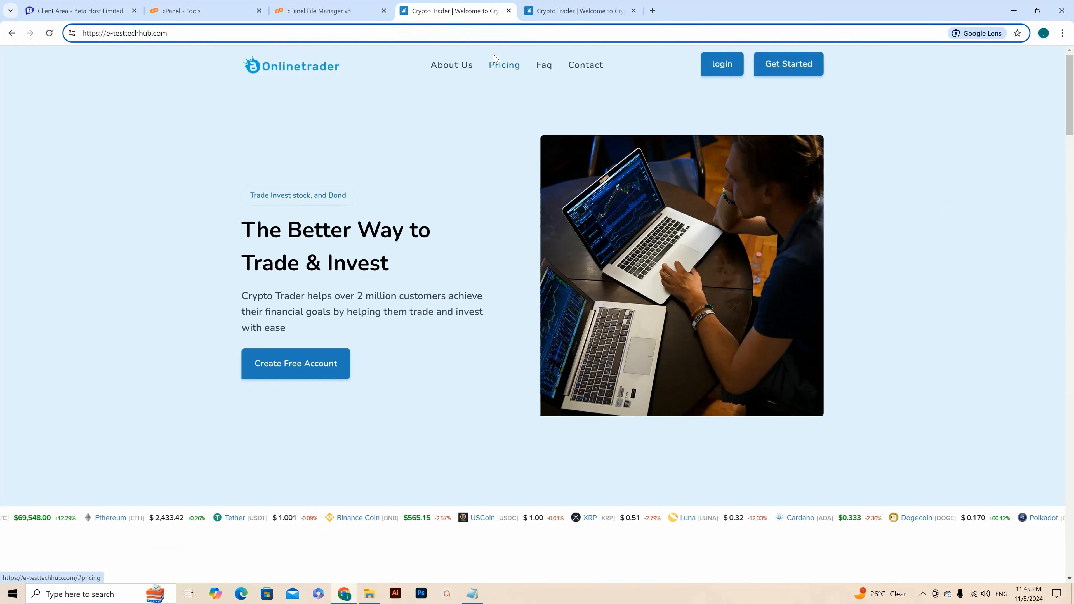
{"action": "type", "text": "/ad"}
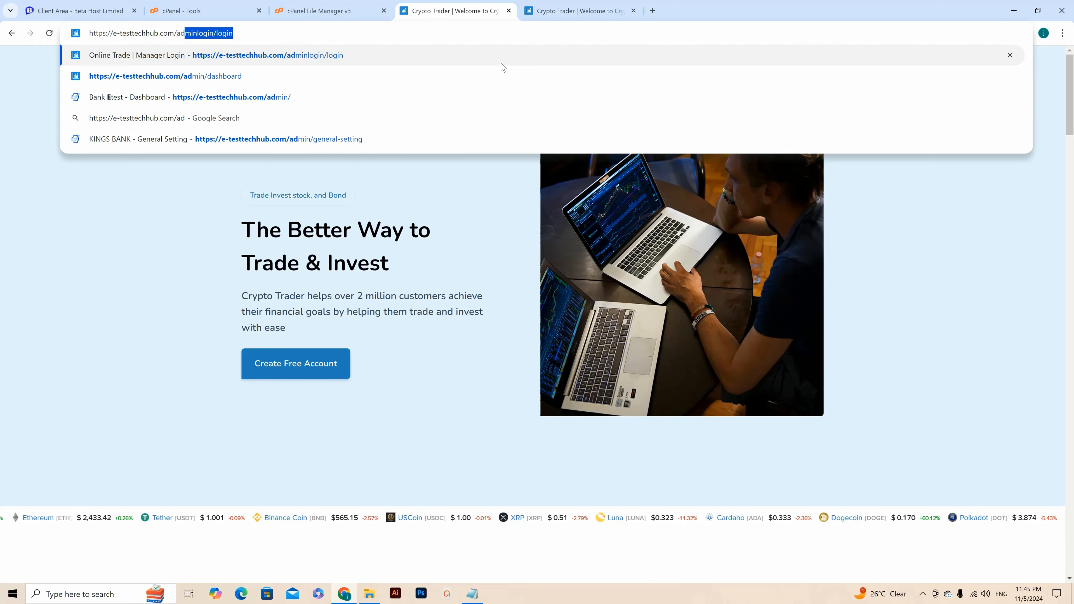
{"action": "type", "text": "/"}
{"action": "key", "text": "Return"}
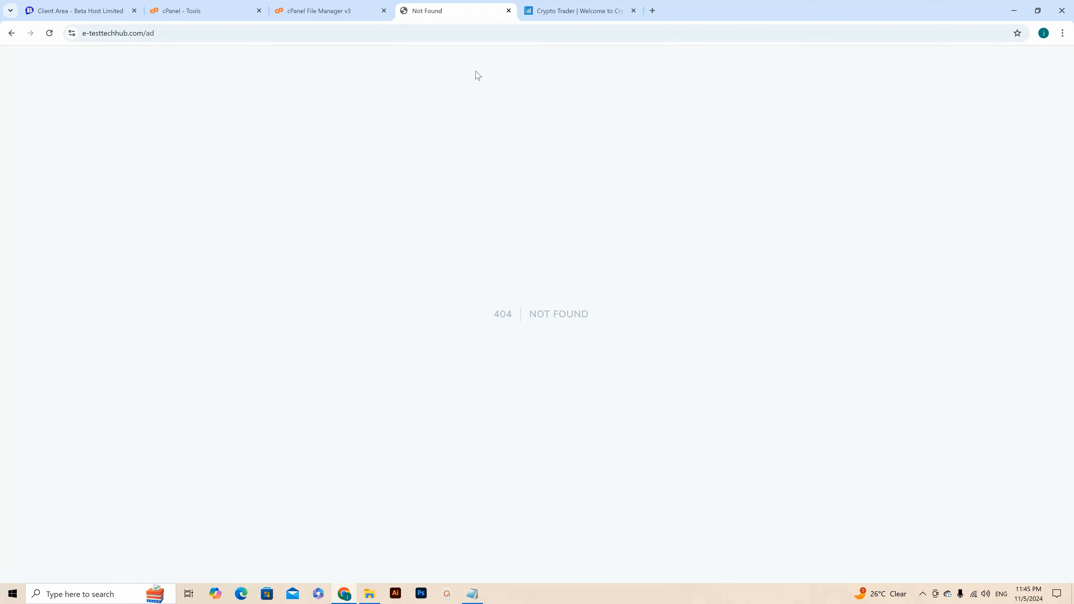
Step: Open the manager login page at e-testtechhub.com/adminlogin/login
{"action": "left_click", "coordinate": [273, 32]}
{"action": "left_click", "coordinate": [283, 33]}
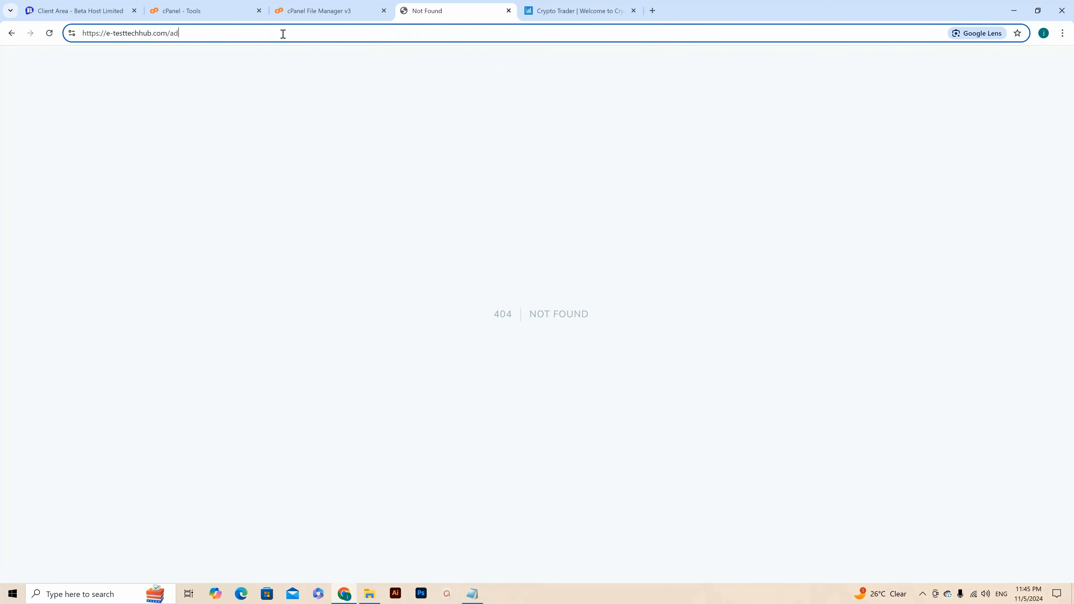
{"action": "type", "text": "mi"}
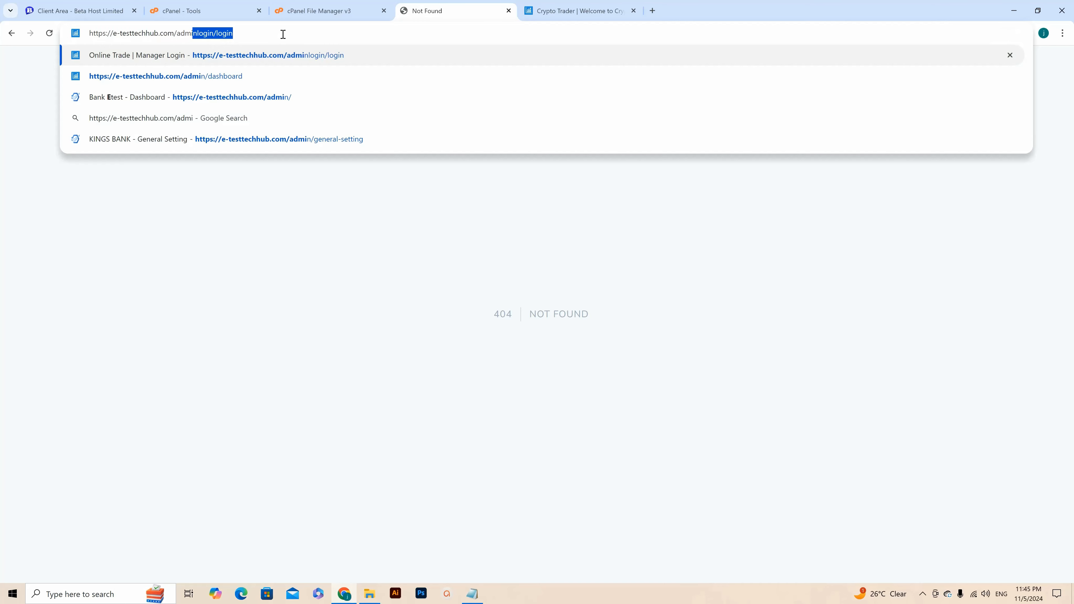
{"action": "key", "text": "Return"}
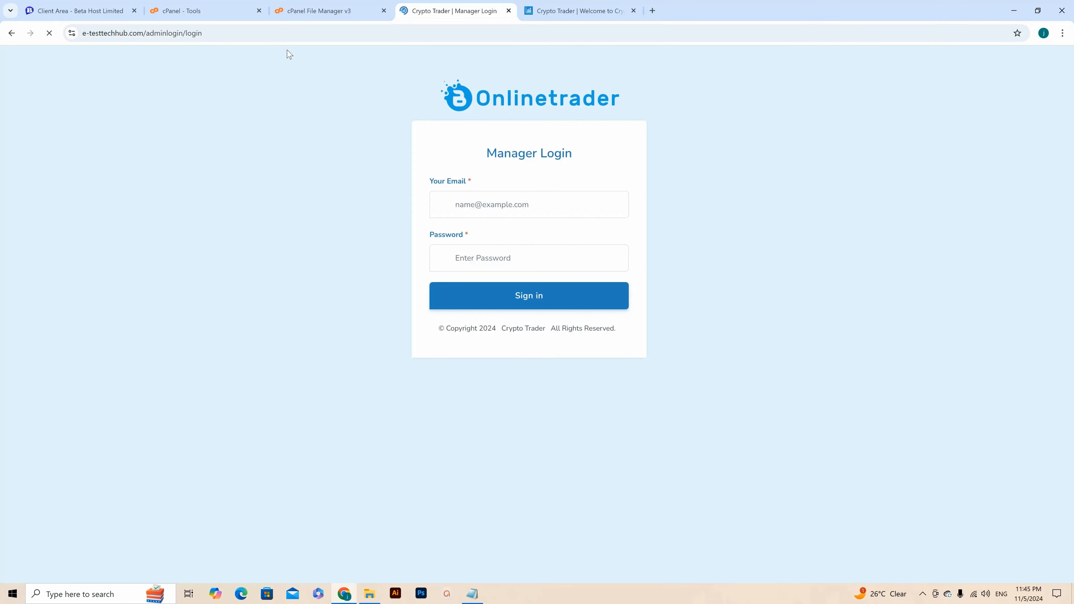
Step: Sign in to the manager area with the saved admin email and the account password
{"action": "left_click", "coordinate": [516, 208]}
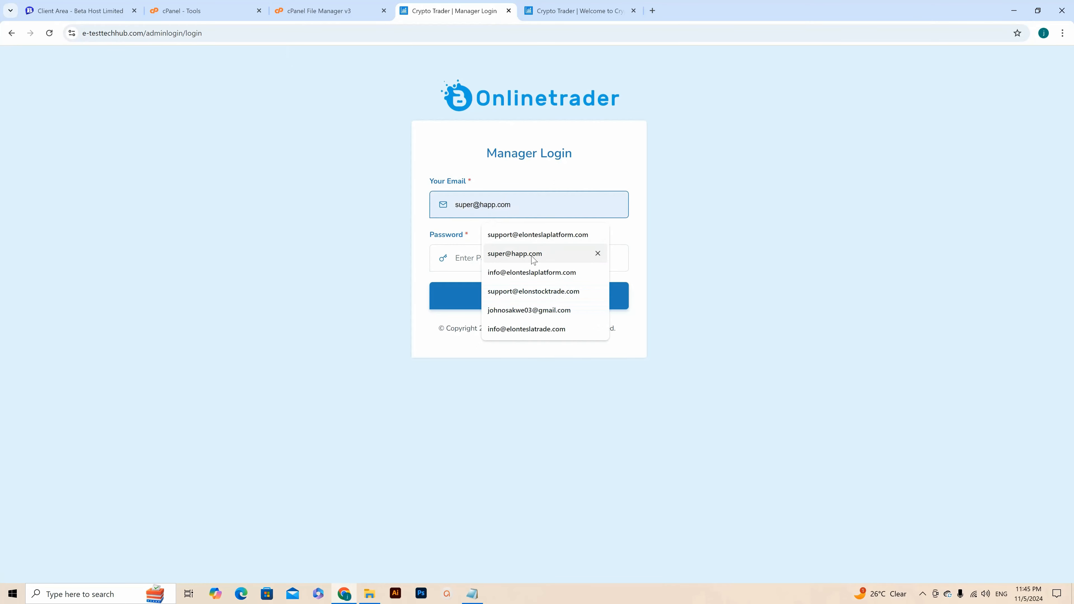
{"action": "left_click", "coordinate": [520, 253]}
{"action": "left_click", "coordinate": [506, 259]}
{"action": "type", "text": "••"}
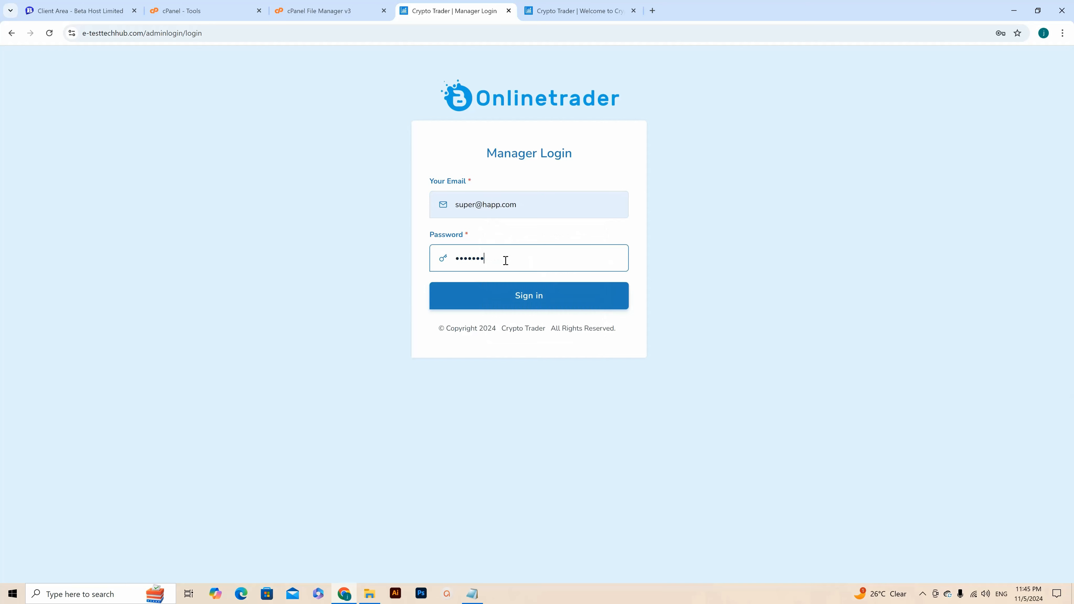
{"action": "left_click", "coordinate": [527, 297]}
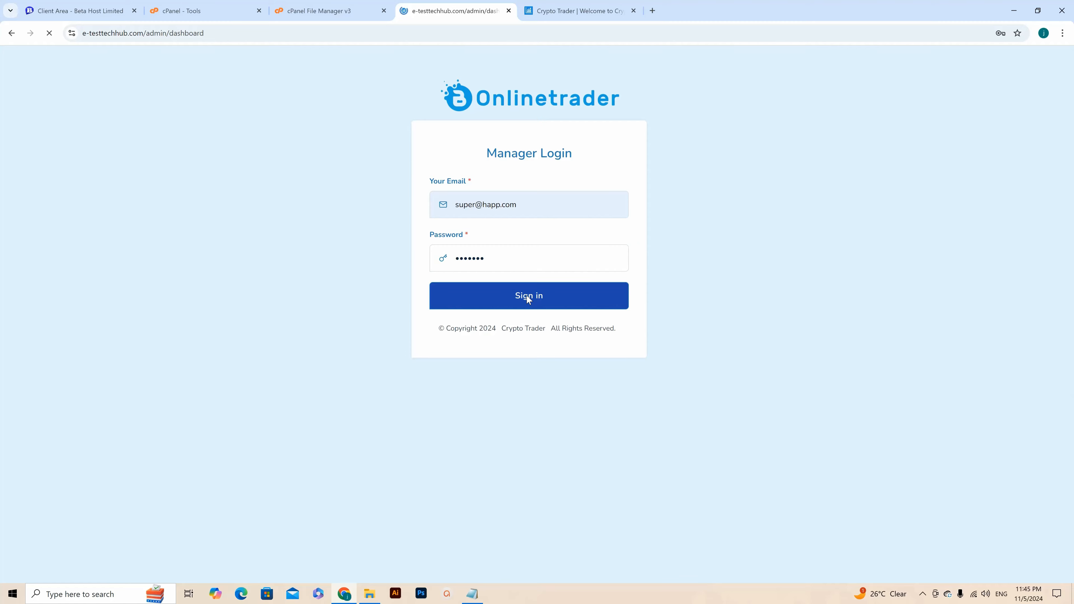
Step: Delete the Premium, Professional and Starter plans from the system's investment plans
{"action": "scroll", "coordinate": [643, 275], "scroll_direction": "down", "scroll_amount": 2}
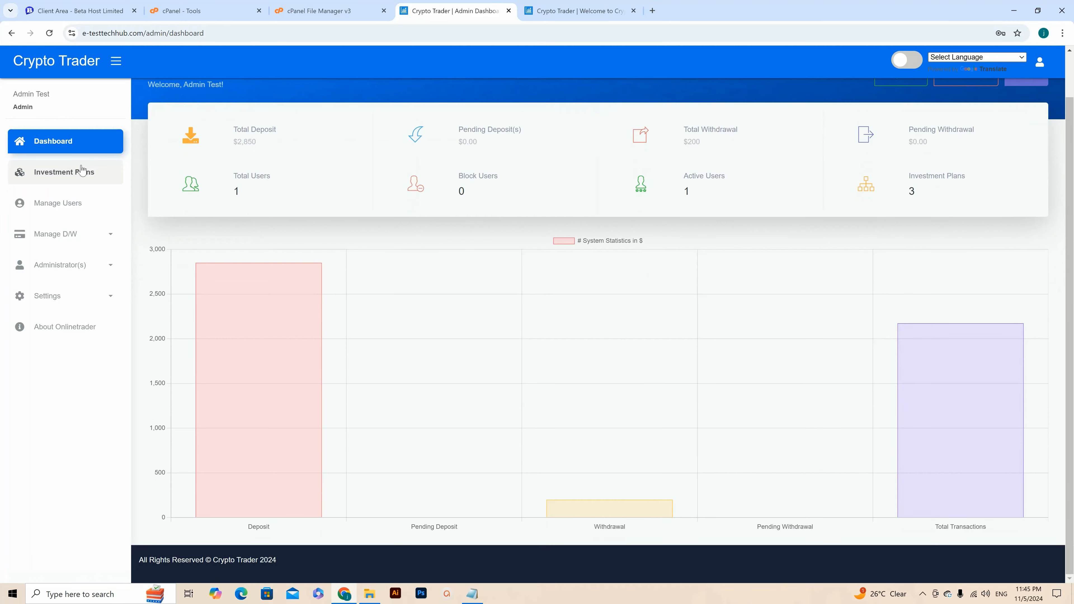
{"action": "left_click", "coordinate": [62, 174]}
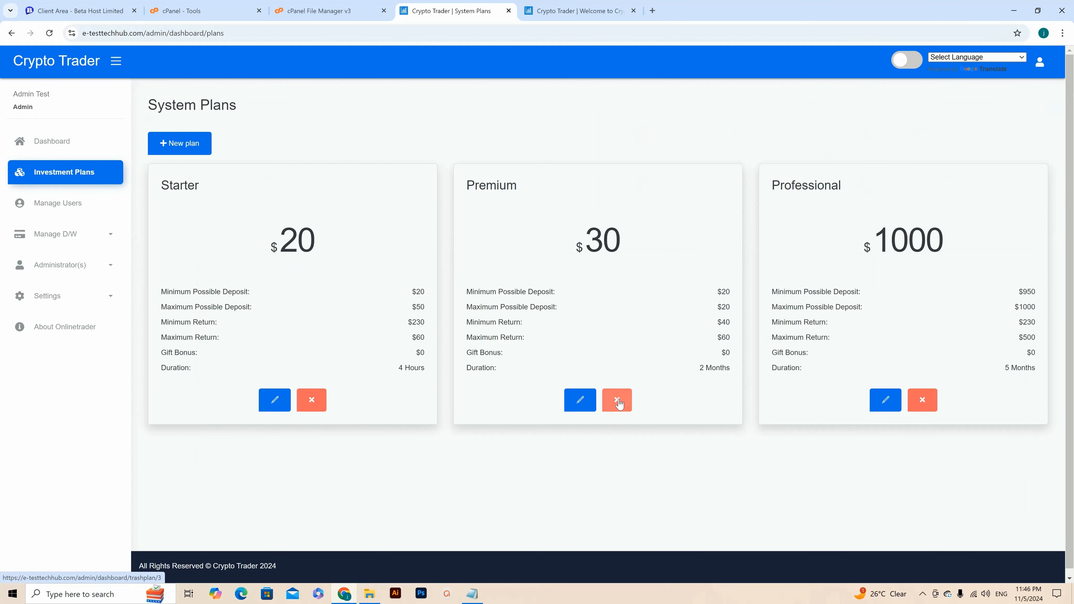
{"action": "left_click", "coordinate": [618, 401]}
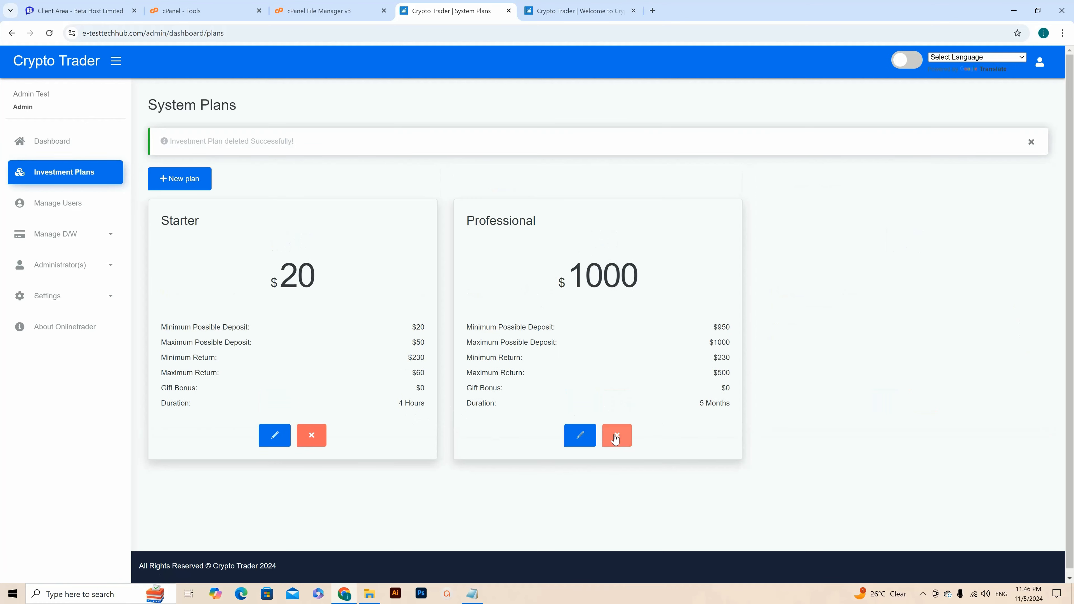
{"action": "left_click", "coordinate": [616, 440]}
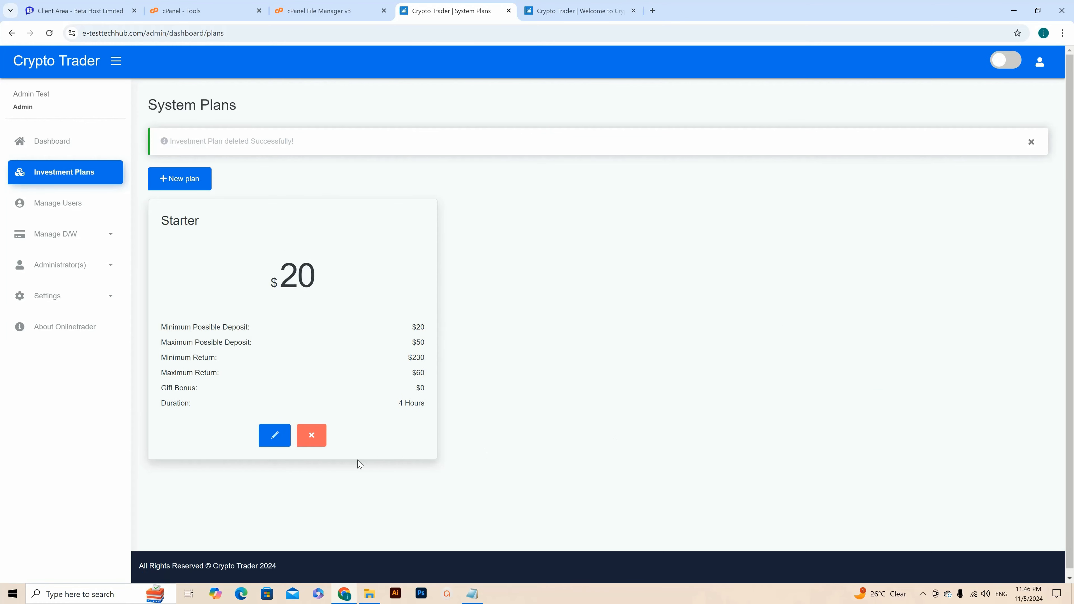
{"action": "left_click", "coordinate": [312, 435]}
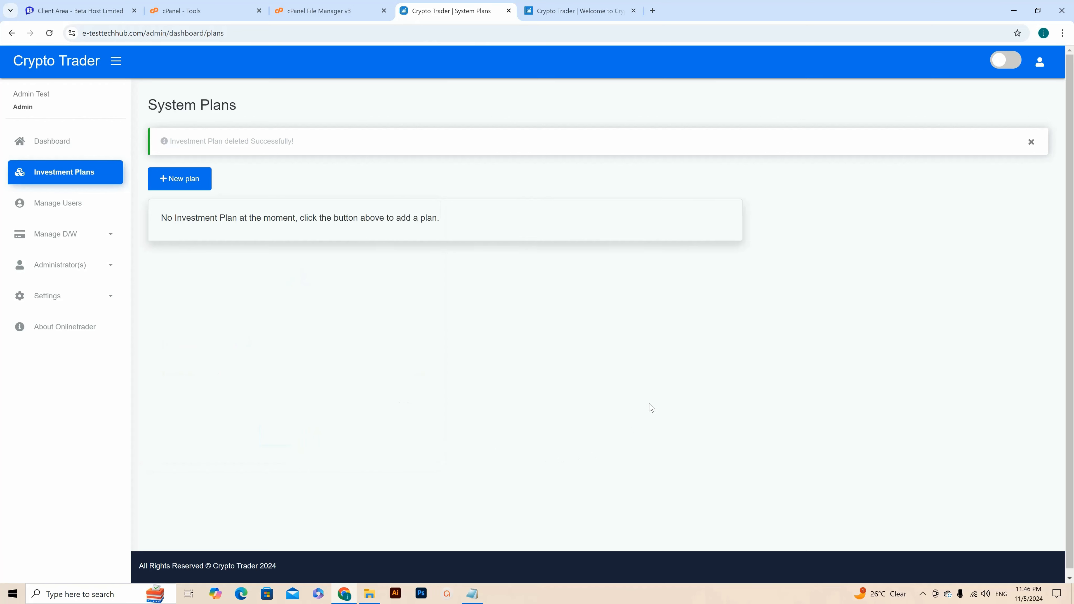
Step: Start a new investment plan named Standard with a plan price of $500
{"action": "left_click", "coordinate": [193, 188]}
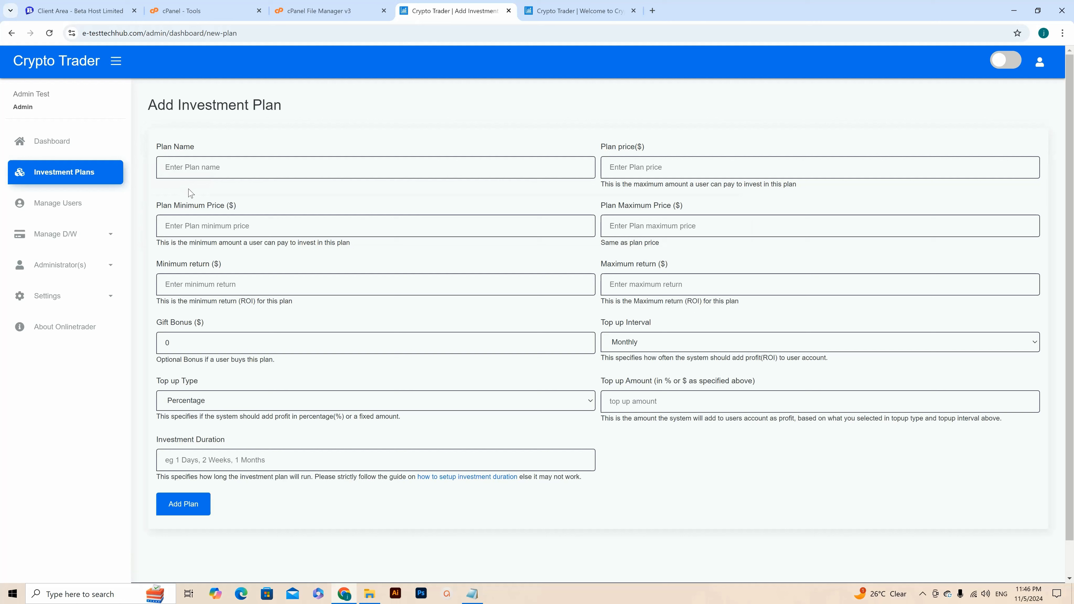
{"action": "left_click", "coordinate": [217, 161]}
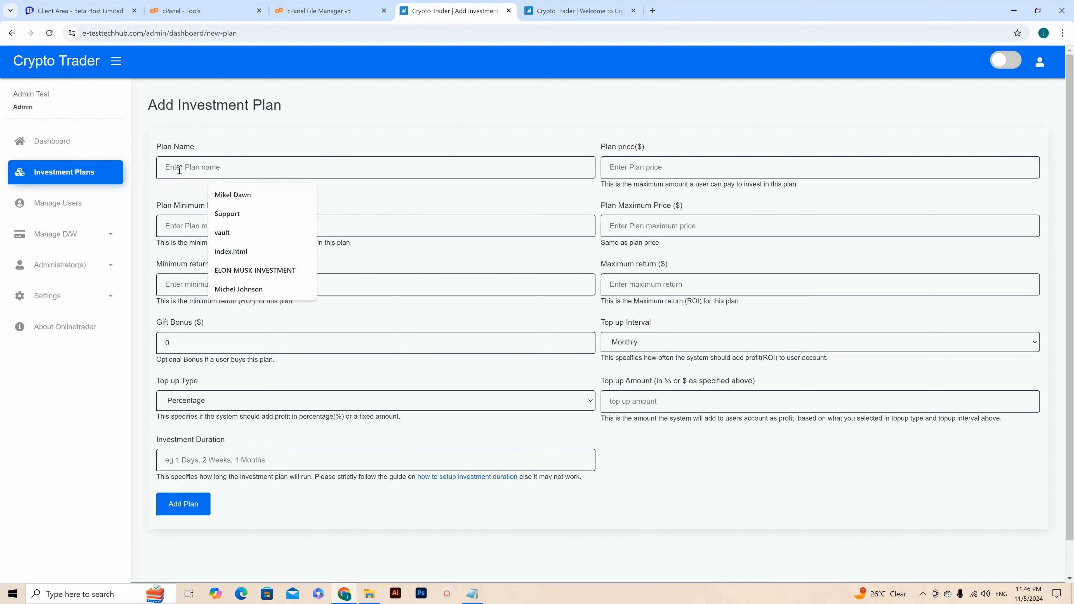
{"action": "type", "text": "Ta"}
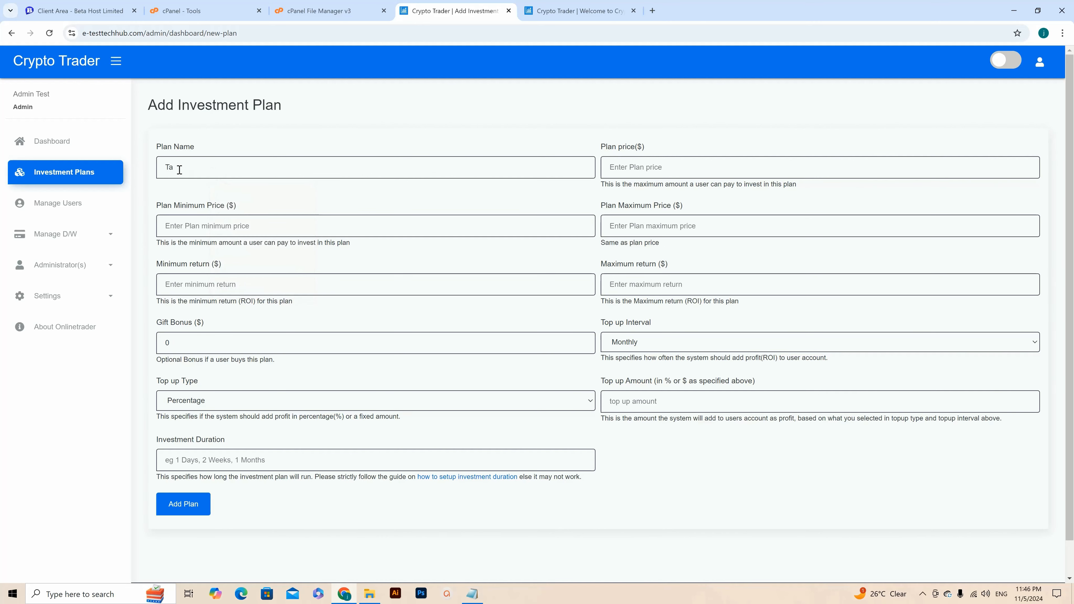
{"action": "key", "text": "BackSpace"}
{"action": "key", "text": "BackSpace"}
{"action": "type", "text": "St"}
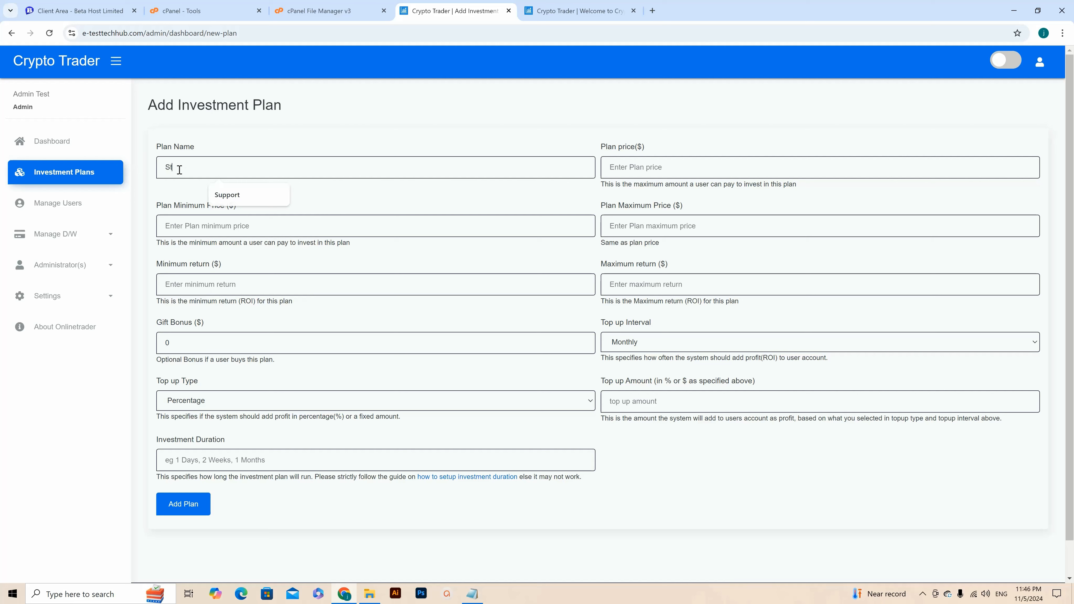
{"action": "type", "text": "ard"}
{"action": "left_click", "coordinate": [664, 173]}
{"action": "type", "text": "500"}
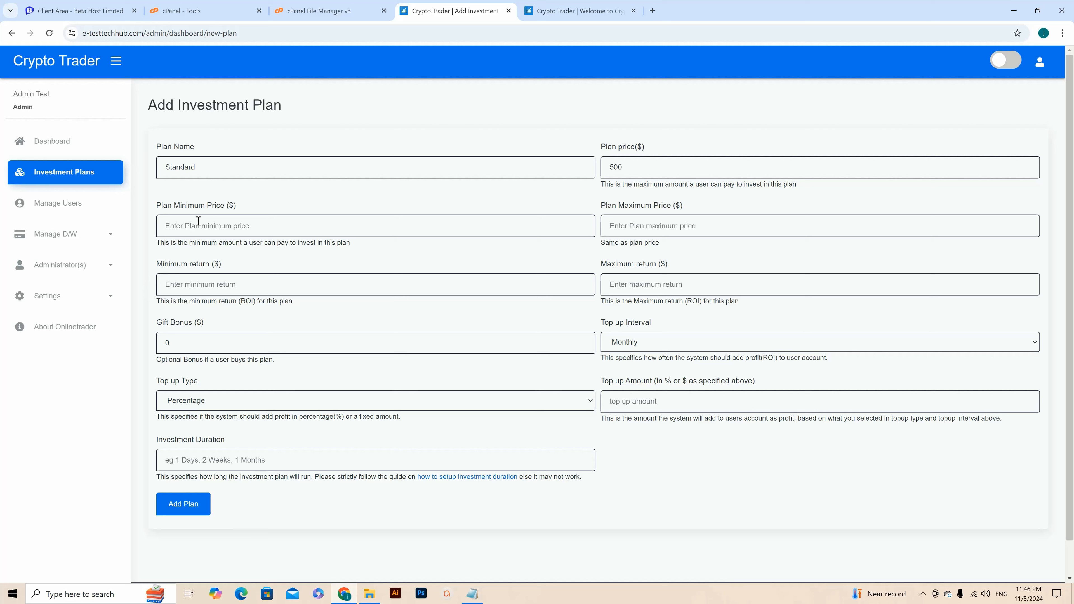
Step: Set the plan's minimum price to 500, maximum price to 1000, minimum return to 1000 and maximum return to 10000
{"action": "left_click", "coordinate": [198, 221]}
{"action": "type", "text": "500"}
{"action": "left_click", "coordinate": [660, 224]}
{"action": "type", "text": "1000"}
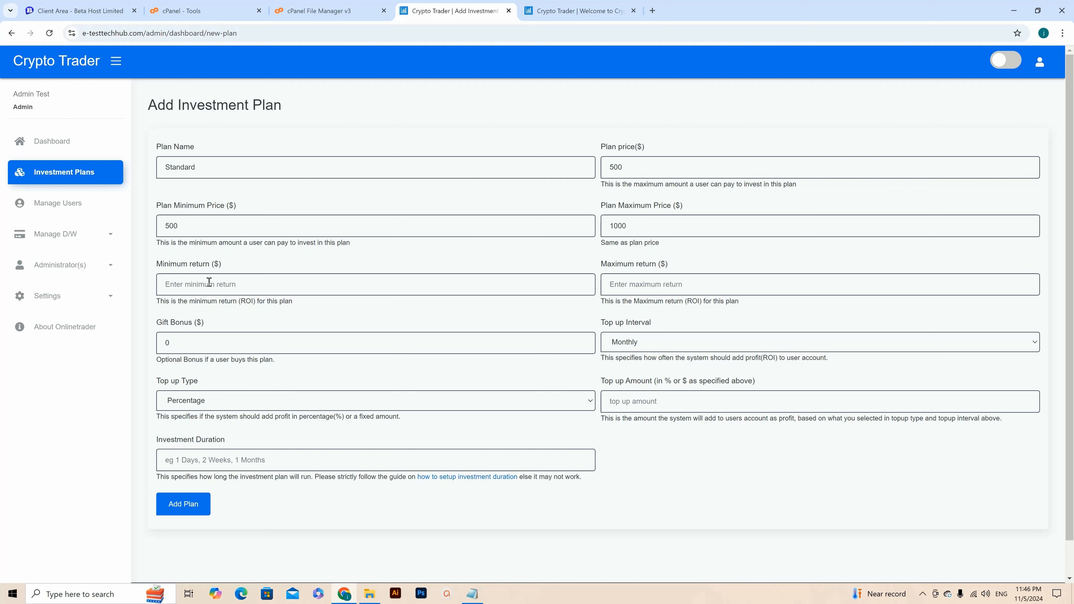
{"action": "type", "text": "1000"}
{"action": "left_click", "coordinate": [633, 279]}
{"action": "type", "text": "10"}
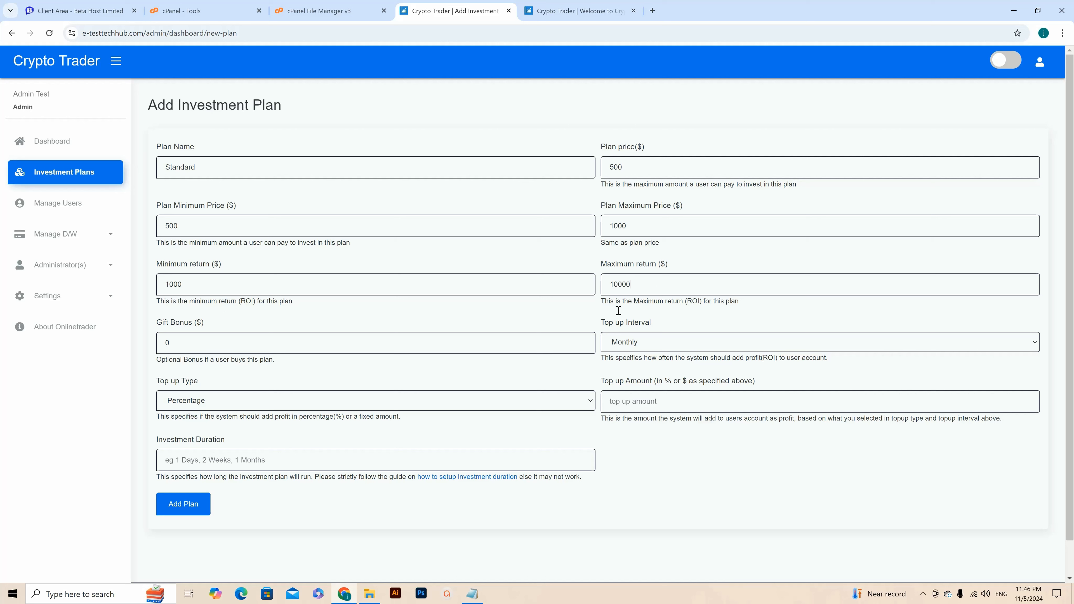
Step: Set the plan's gift bonus to 20 and its top-up interval to Weekly
{"action": "left_click", "coordinate": [197, 341]}
{"action": "key", "text": "BackSpace"}
{"action": "type", "text": "20"}
{"action": "left_click", "coordinate": [660, 349]}
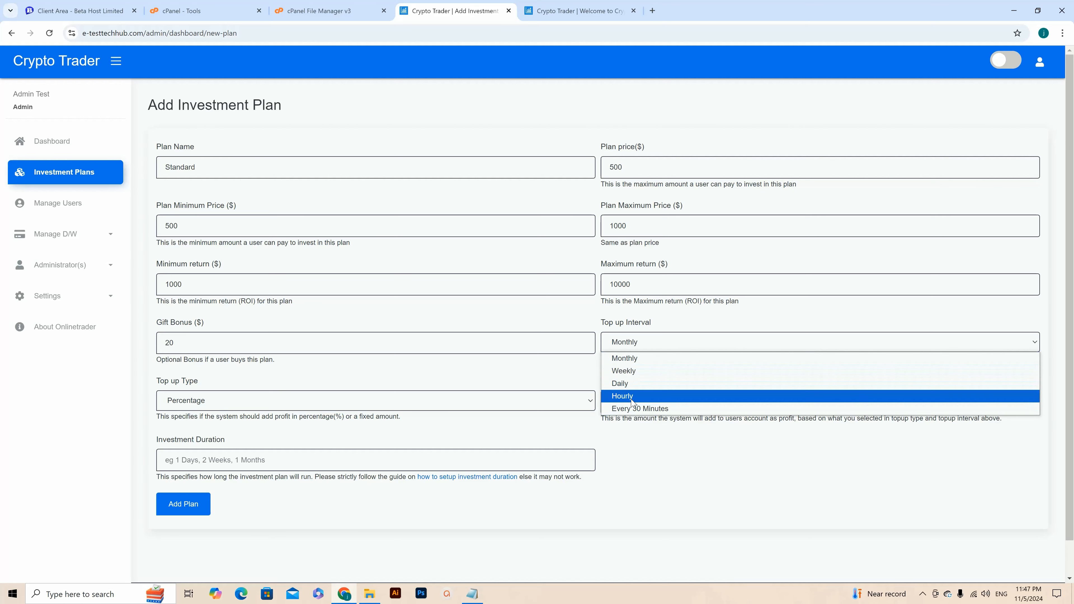
{"action": "left_click", "coordinate": [632, 375]}
{"action": "left_click", "coordinate": [651, 341]}
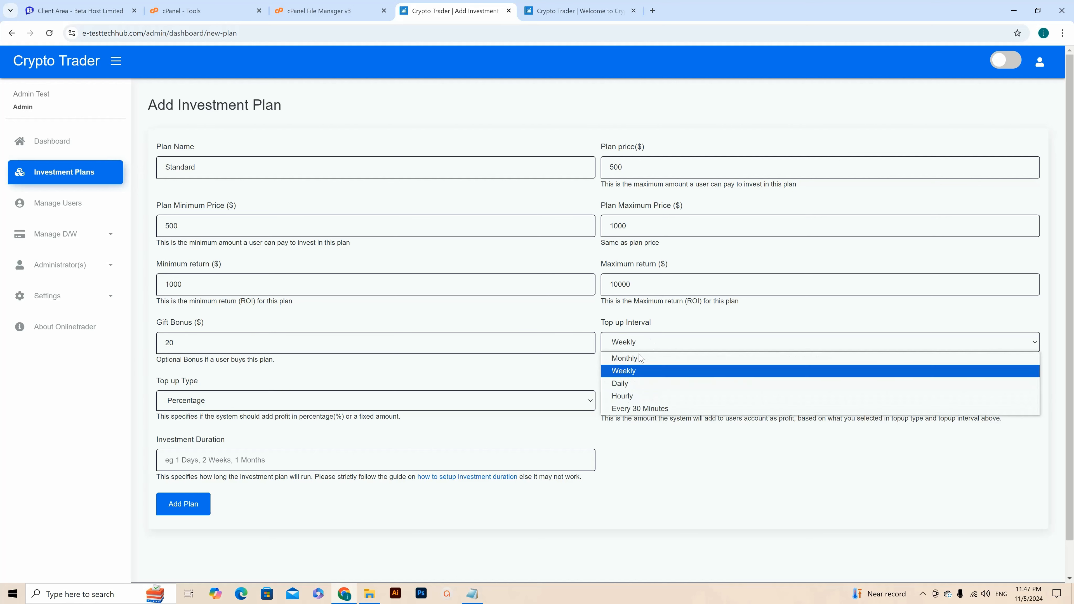
{"action": "left_click", "coordinate": [639, 358]}
{"action": "left_click", "coordinate": [646, 347]}
{"action": "left_click", "coordinate": [635, 369]}
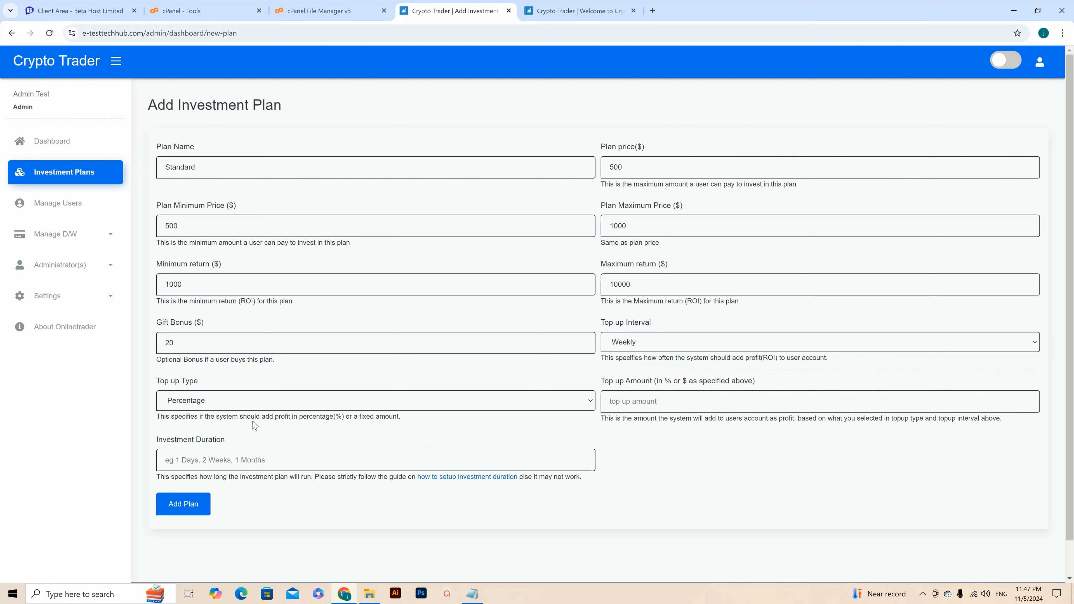
Step: Set the top-up amount to 2 and the investment duration to 1 Week, and add the plan
{"action": "left_click", "coordinate": [632, 405]}
{"action": "type", "text": "10"}
{"action": "double_click", "coordinate": [614, 401]}
{"action": "type", "text": "2"}
{"action": "type", "text": "1"}
{"action": "type", "text": " Week"}
{"action": "left_click", "coordinate": [181, 502]}
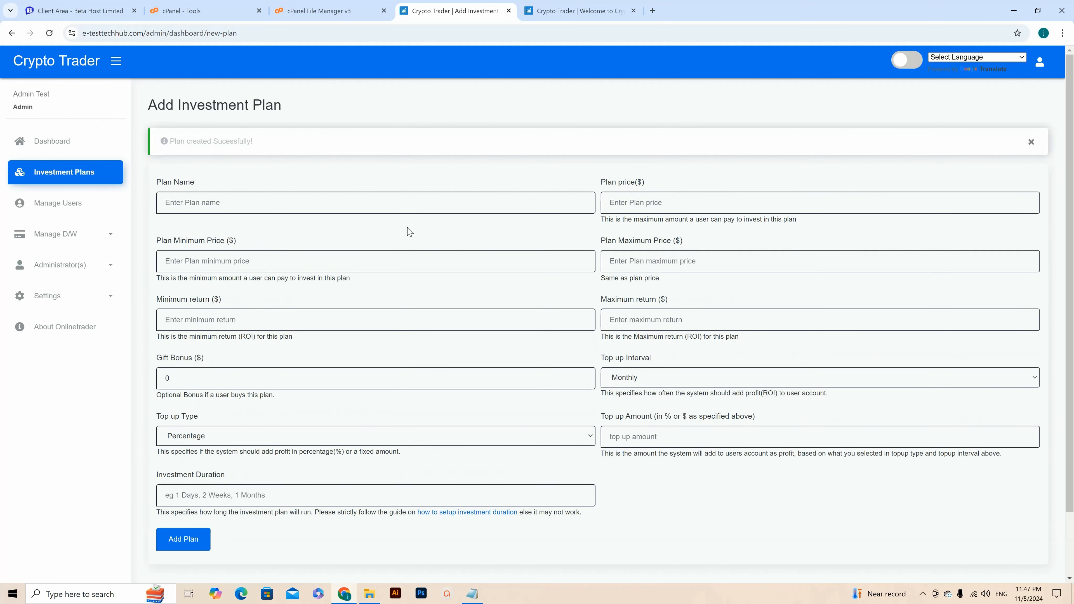
Step: Check the Standard plan in the admin plan list and under Our Investment Packages on the reloaded public homepage
{"action": "left_click", "coordinate": [70, 175]}
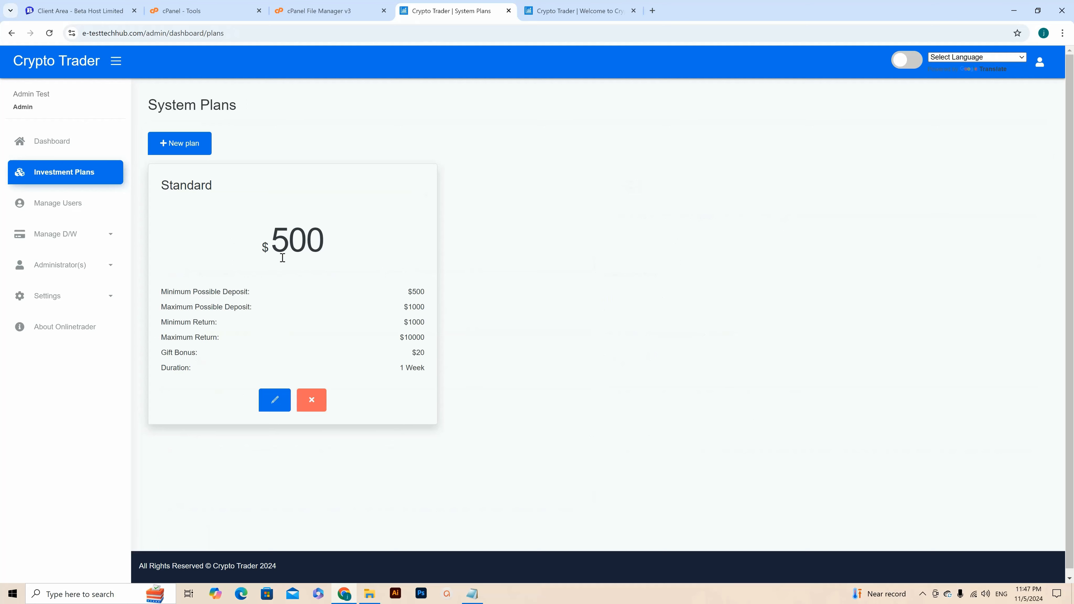
{"action": "left_click", "coordinate": [570, 12]}
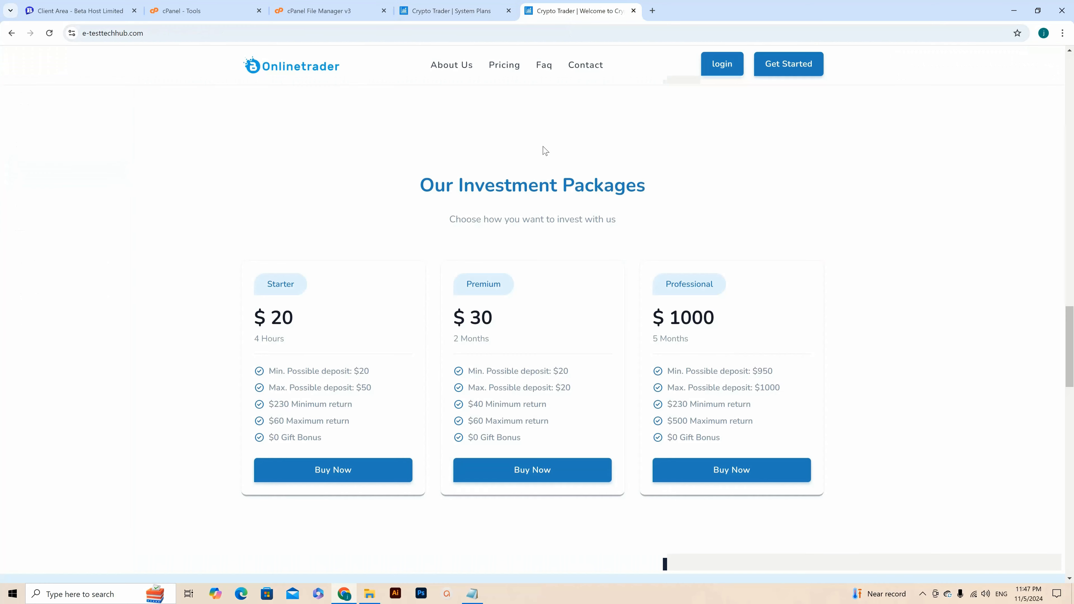
{"action": "left_click", "coordinate": [50, 34]}
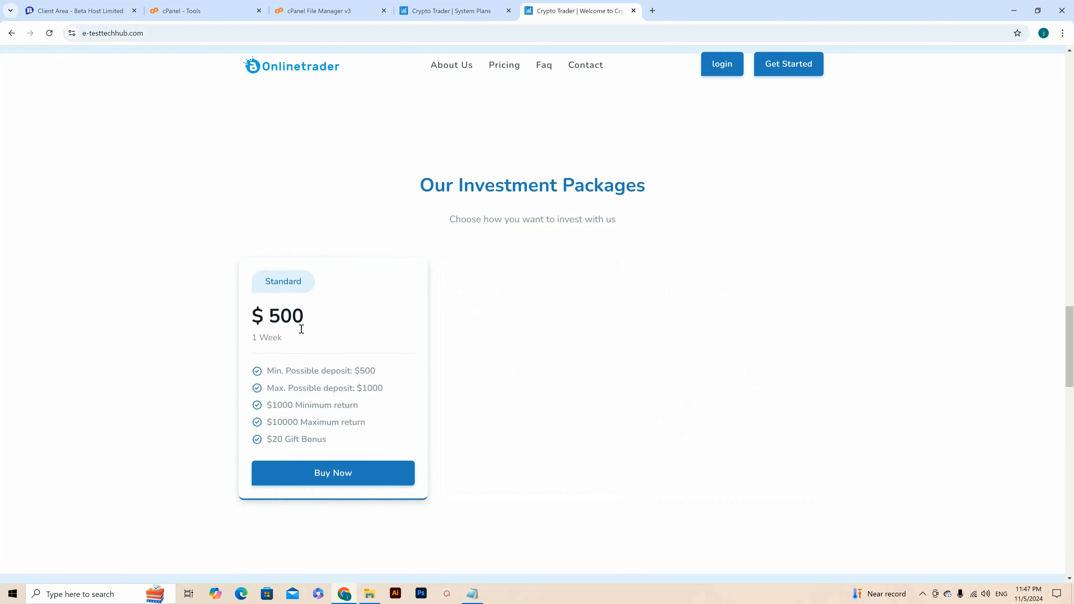
Step: Close the cPanel File Manager page
{"action": "left_click", "coordinate": [448, 13]}
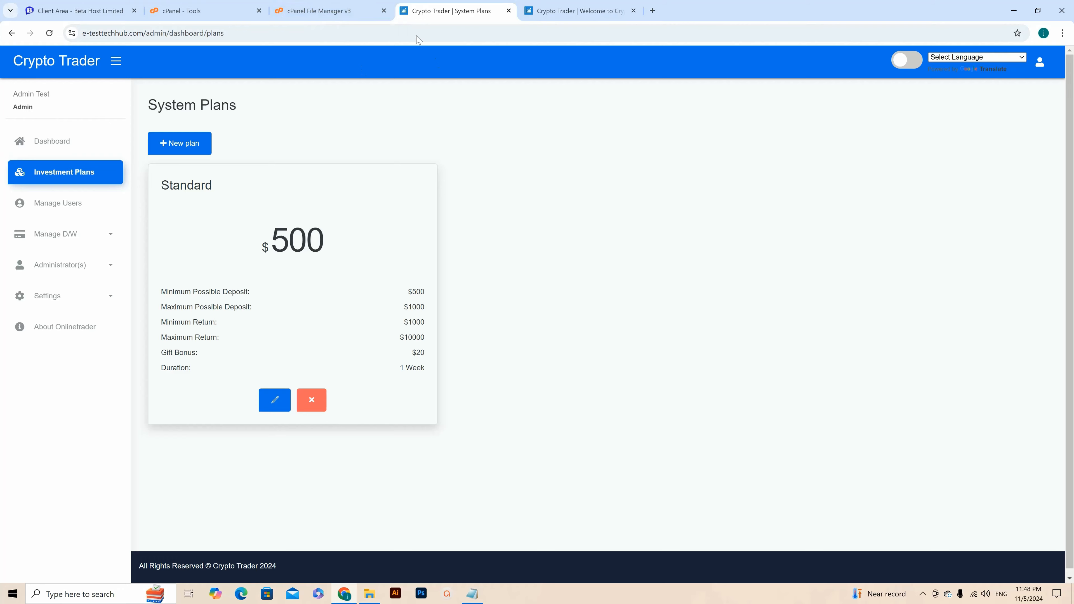
{"action": "left_click", "coordinate": [367, 11]}
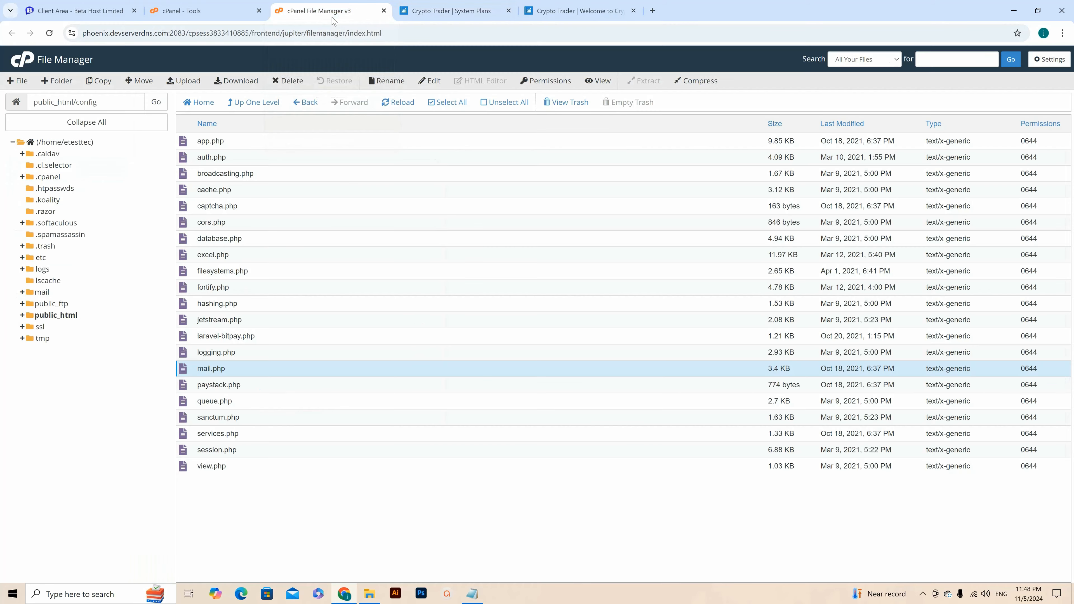
{"action": "left_click", "coordinate": [384, 10]}
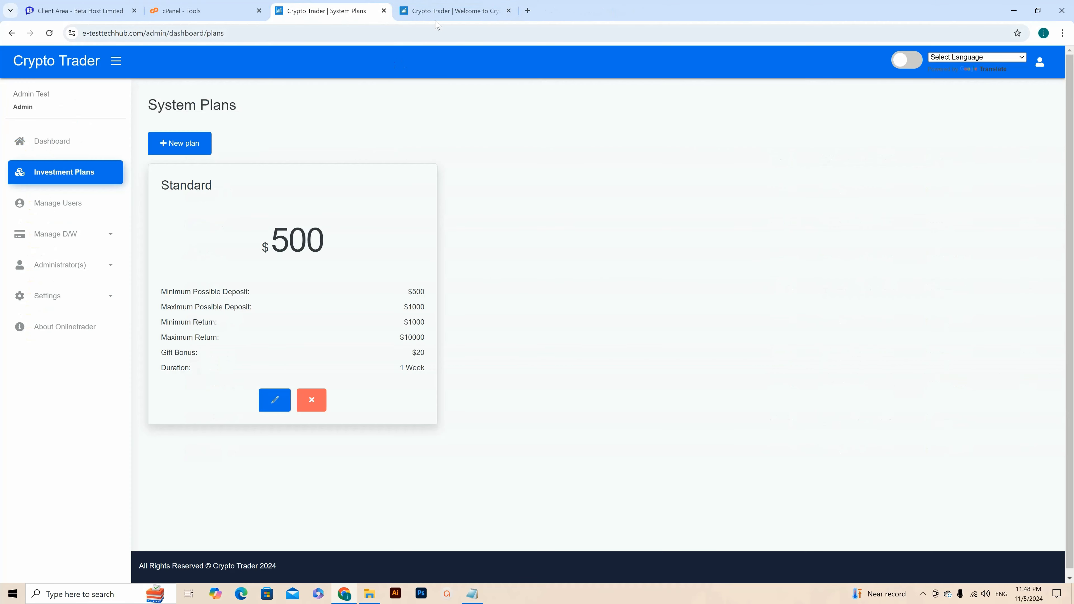
Step: Review the public homepage from its opening banner down to the customer testimonials
{"action": "left_click", "coordinate": [443, 12]}
{"action": "scroll", "coordinate": [599, 229], "scroll_direction": "up", "scroll_amount": 10}
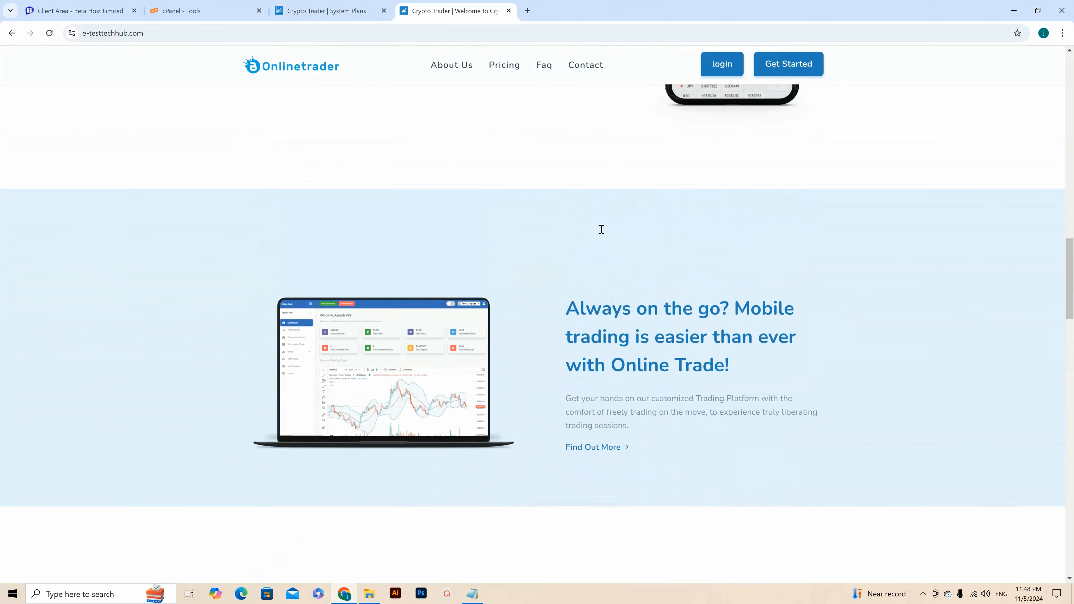
{"action": "scroll", "coordinate": [606, 227], "scroll_direction": "up", "scroll_amount": 10}
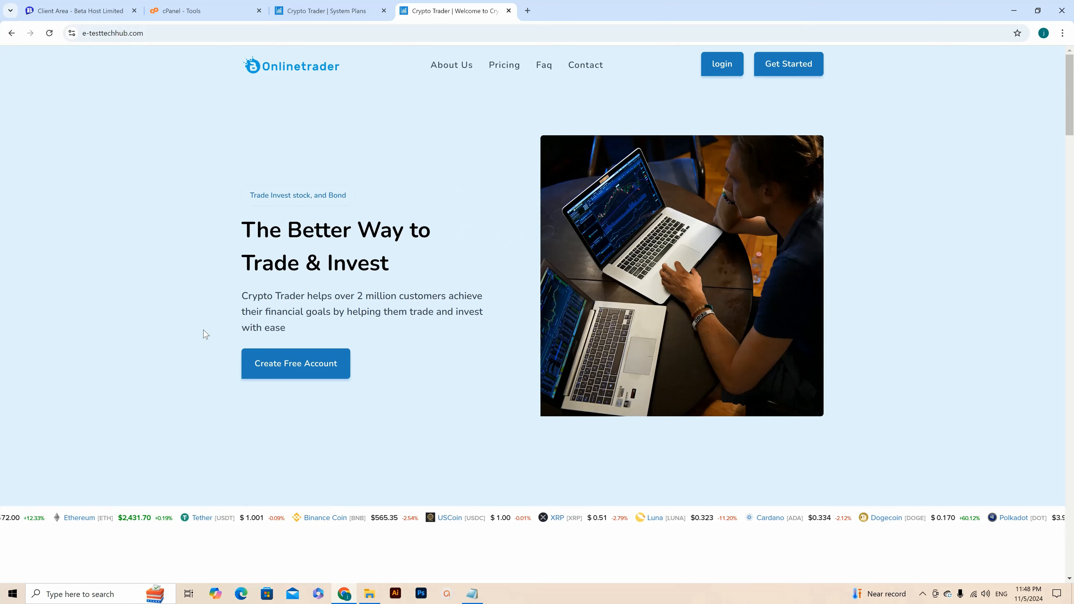
{"action": "scroll", "coordinate": [428, 370], "scroll_direction": "down", "scroll_amount": 10}
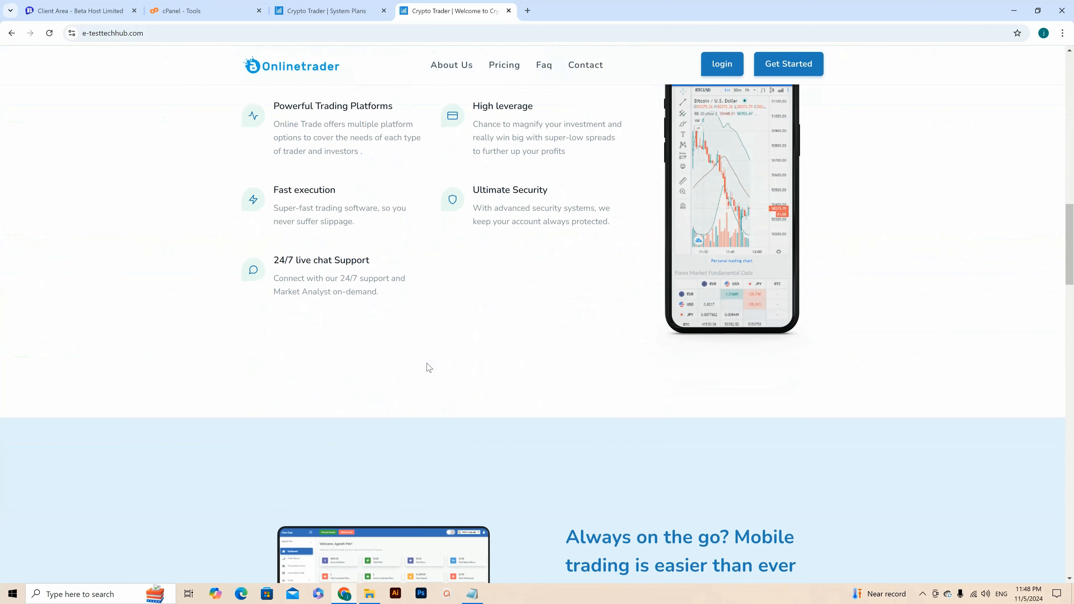
{"action": "scroll", "coordinate": [428, 368], "scroll_direction": "down", "scroll_amount": 15}
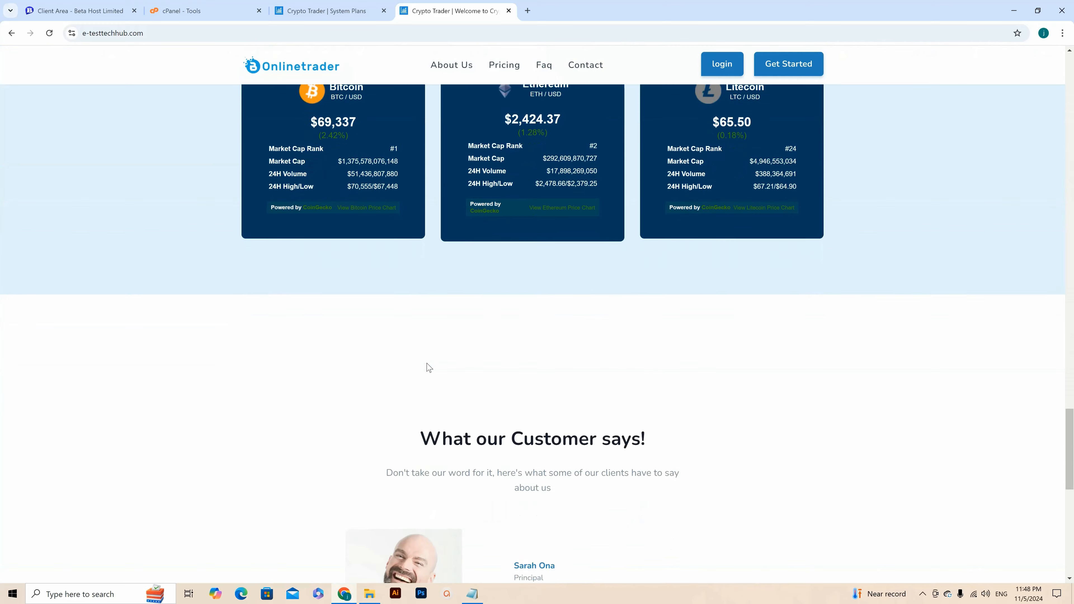
{"action": "scroll", "coordinate": [428, 368], "scroll_direction": "up", "scroll_amount": 18}
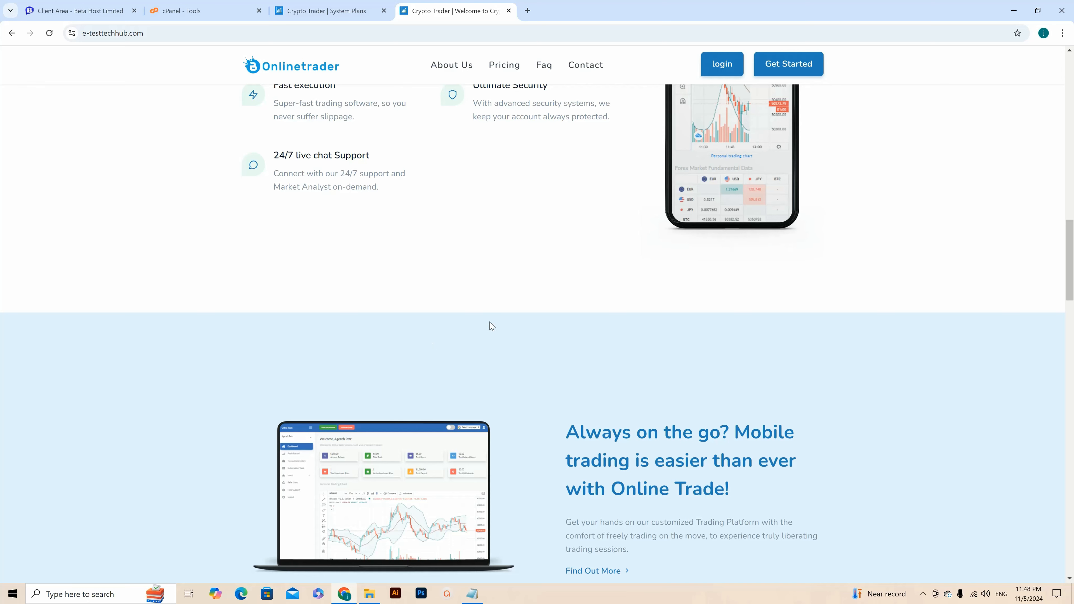
{"action": "scroll", "coordinate": [493, 326], "scroll_direction": "down", "scroll_amount": 5}
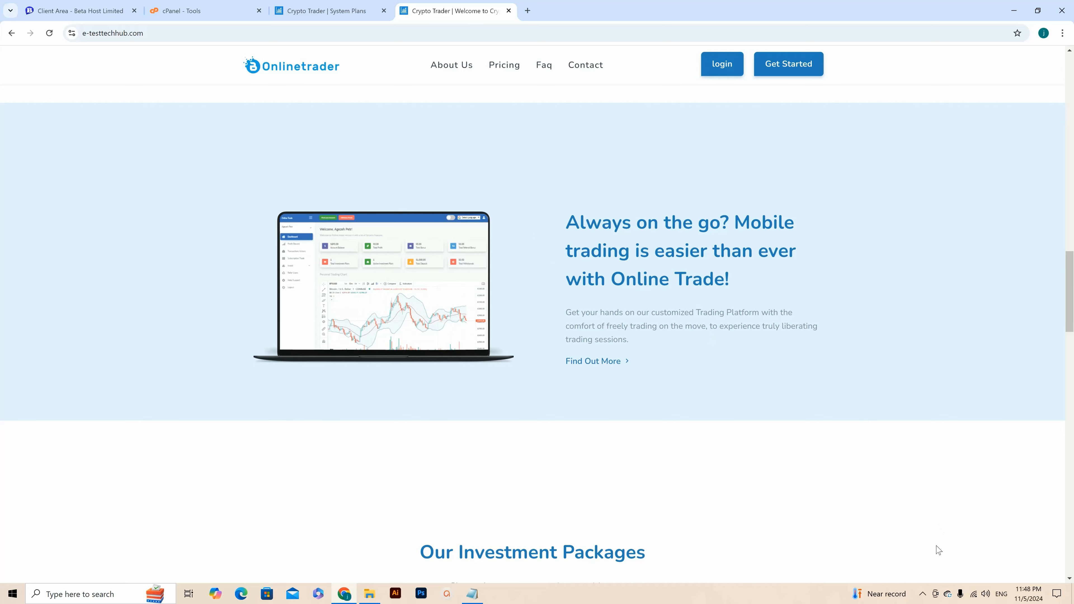
{"action": "left_click", "coordinate": [922, 598]}
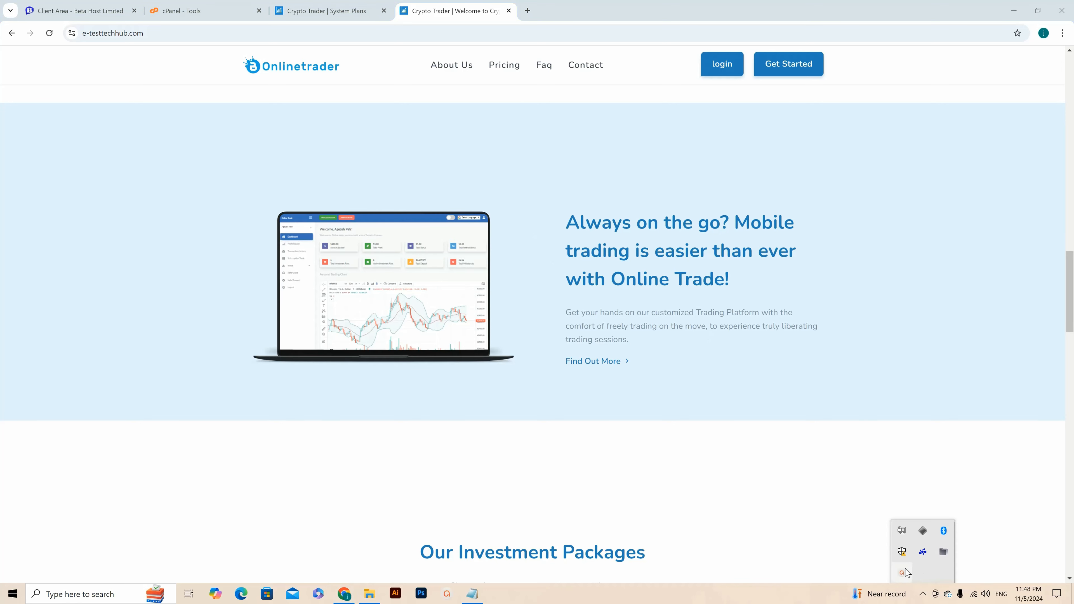